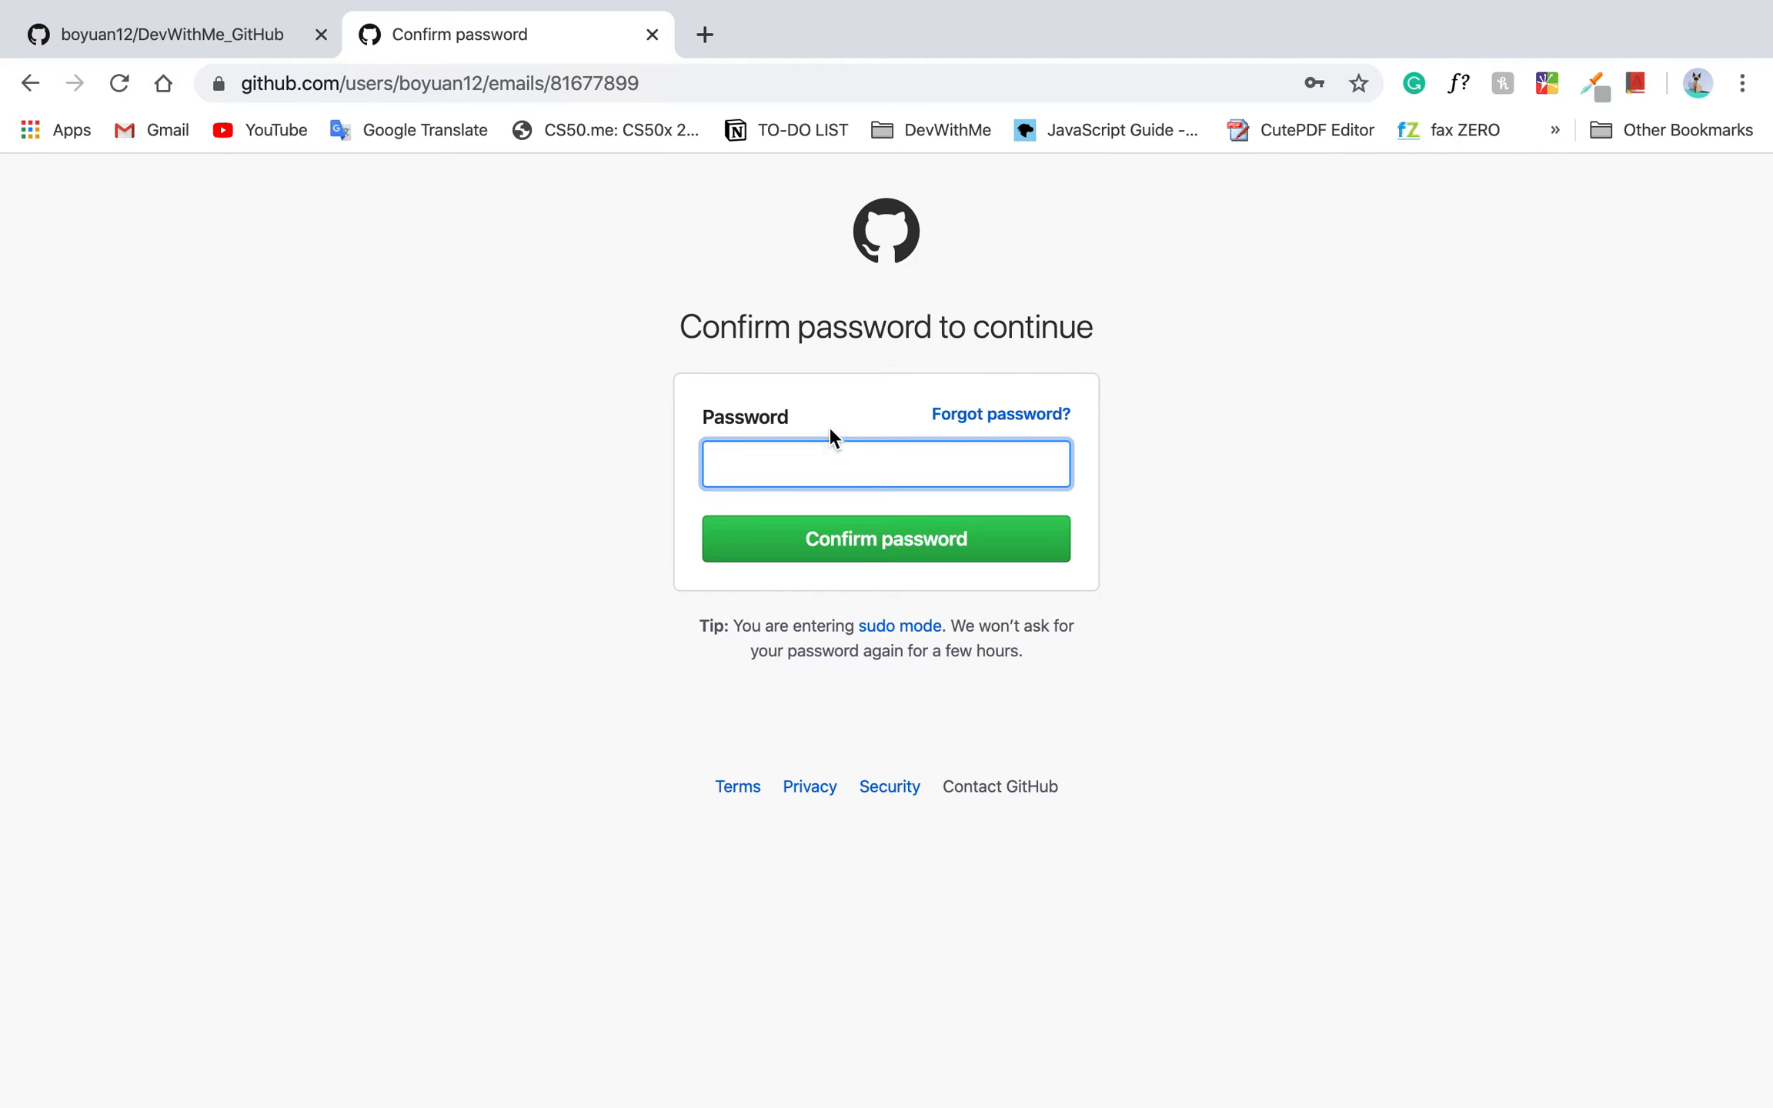
Enter the GitHub account password and confirm it to continue to the email settings.
{"action": "type", "text": "•••••••••••••"}
{"action": "key", "text": "Return"}
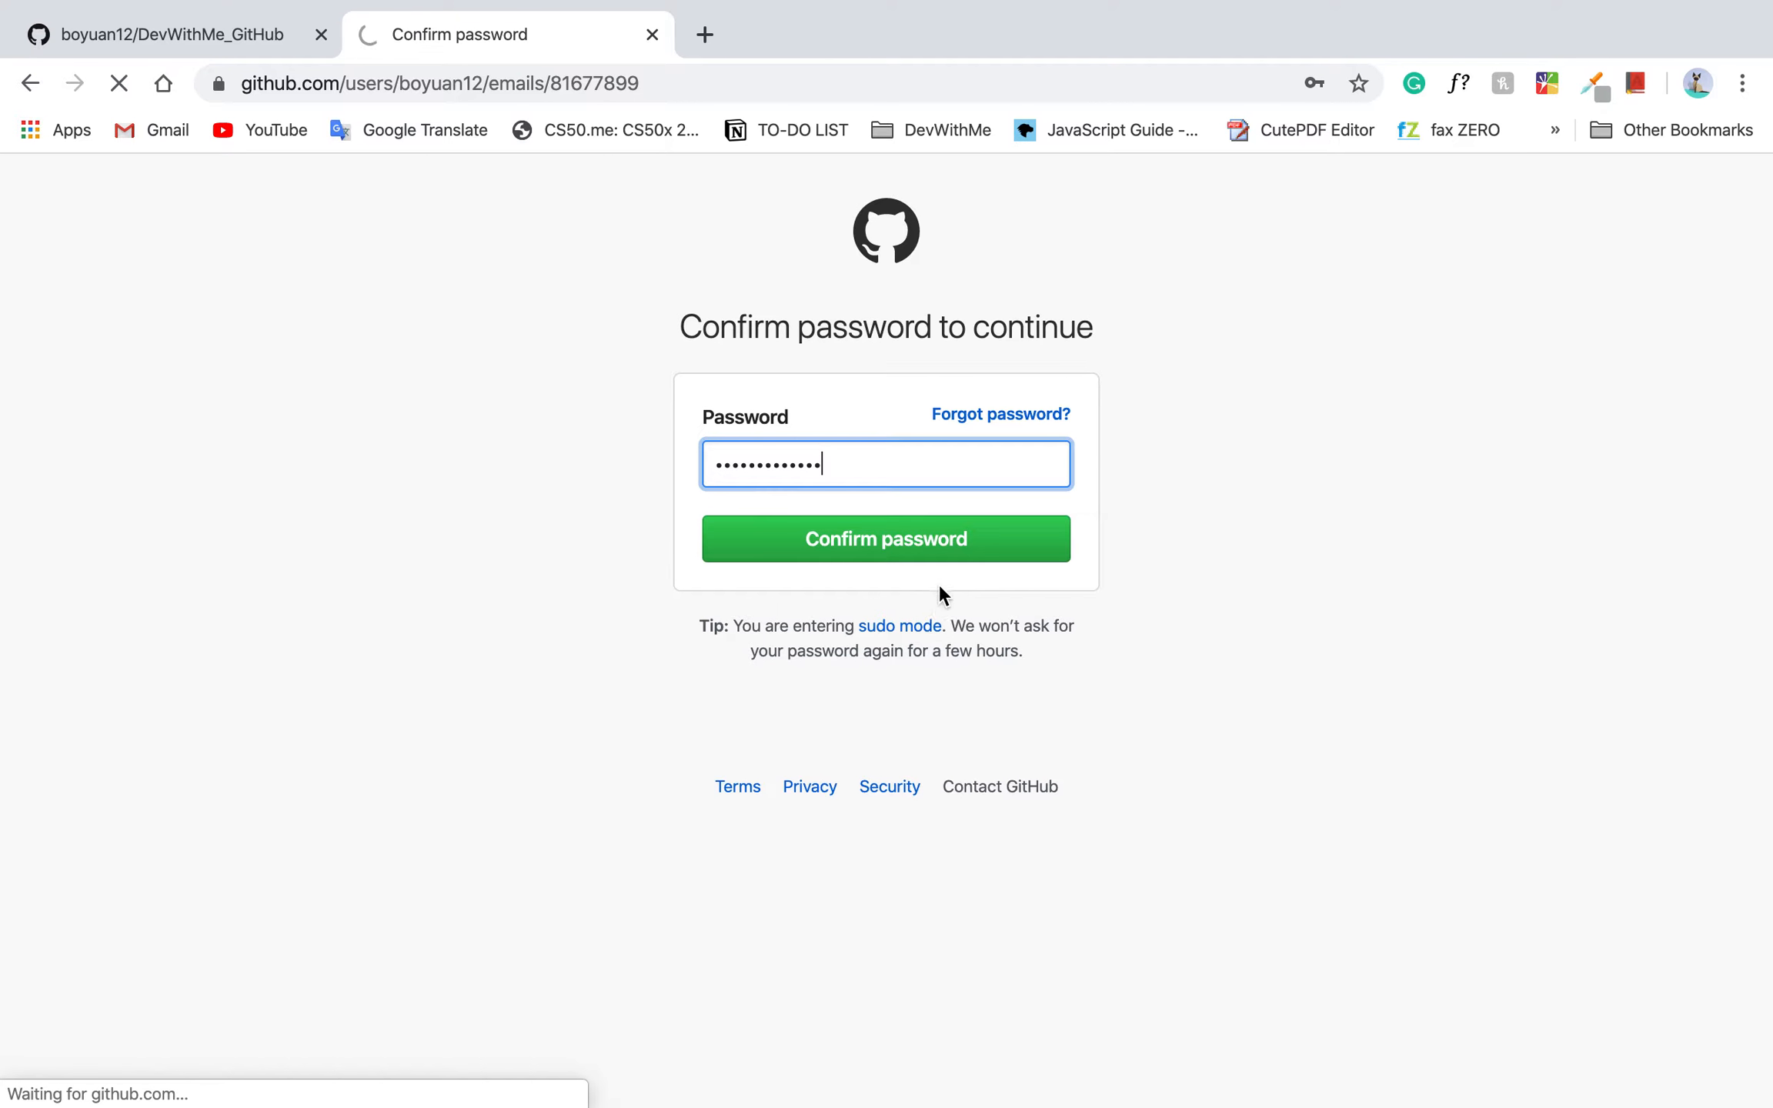
Examine the account's email settings, covering the backup email options, the private no-reply address and the primary address.
{"action": "scroll", "coordinate": [901, 995], "scroll_direction": "down", "scroll_amount": 2}
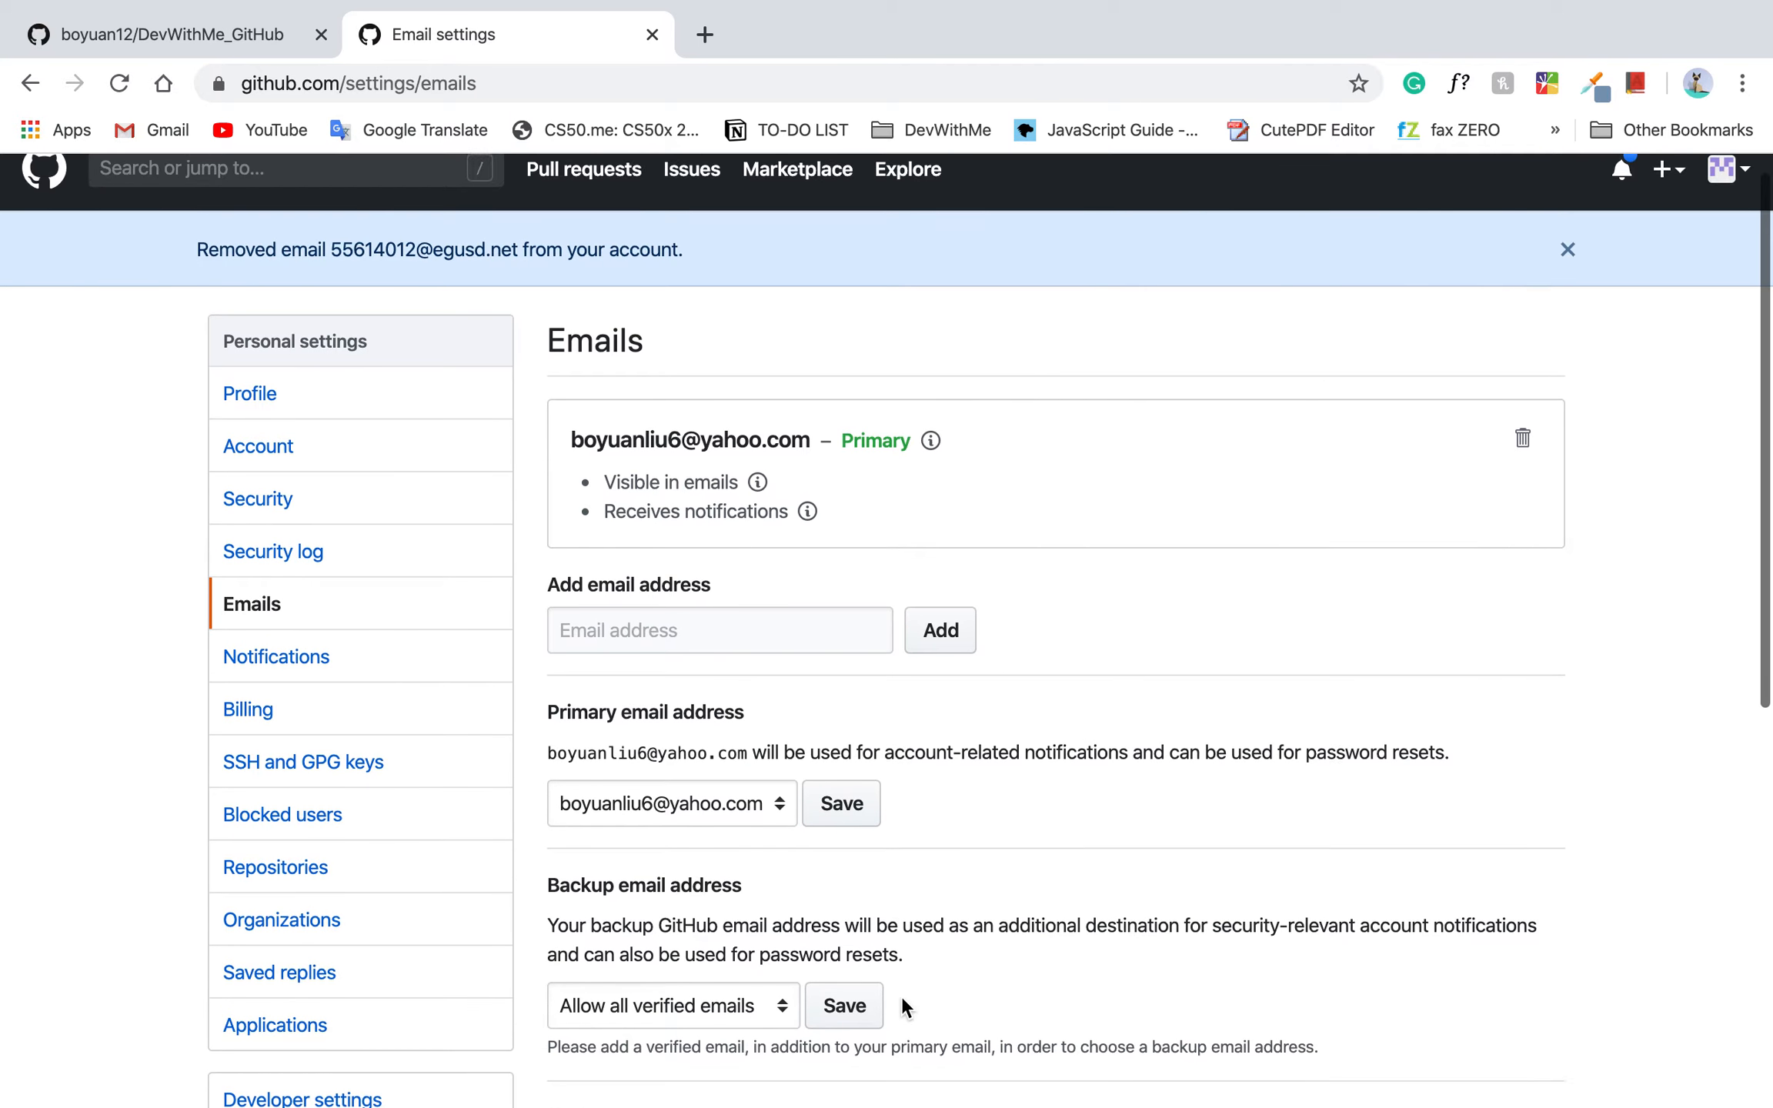
{"action": "scroll", "coordinate": [902, 996], "scroll_direction": "down", "scroll_amount": 3}
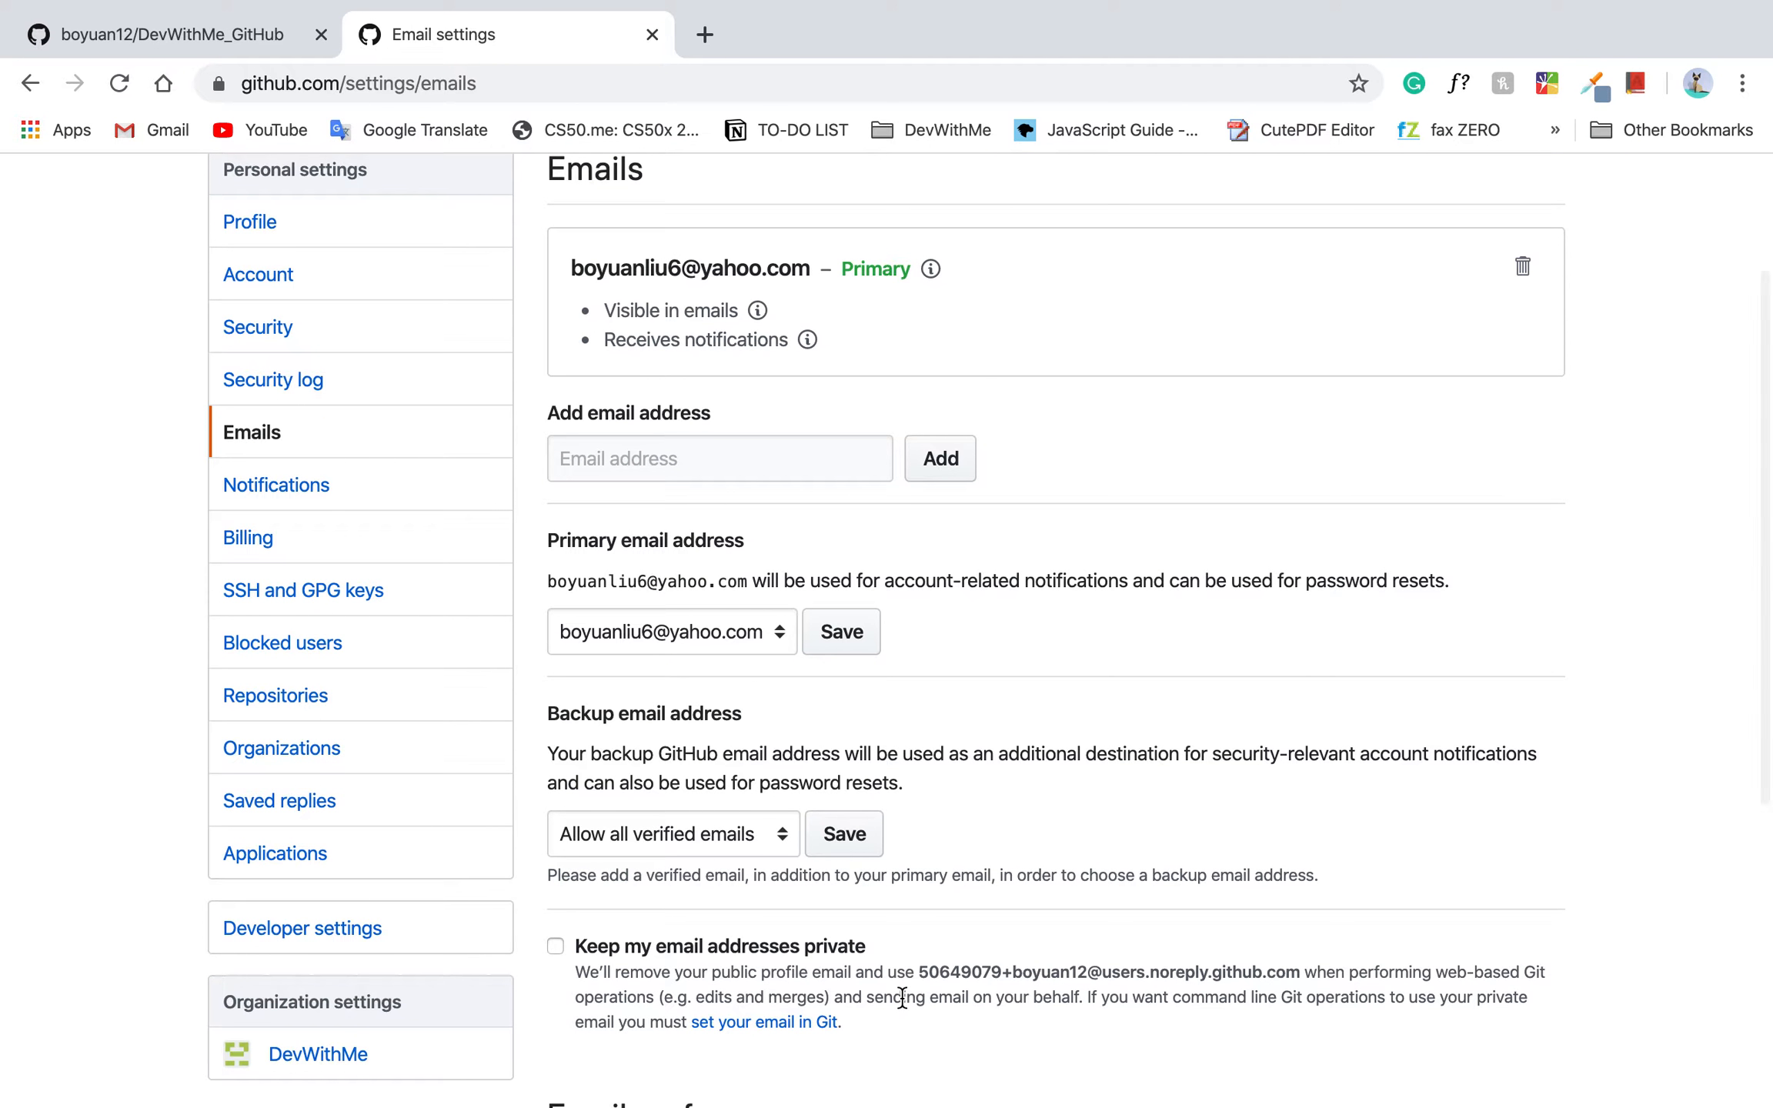
{"action": "scroll", "coordinate": [618, 585], "scroll_direction": "down", "scroll_amount": 5}
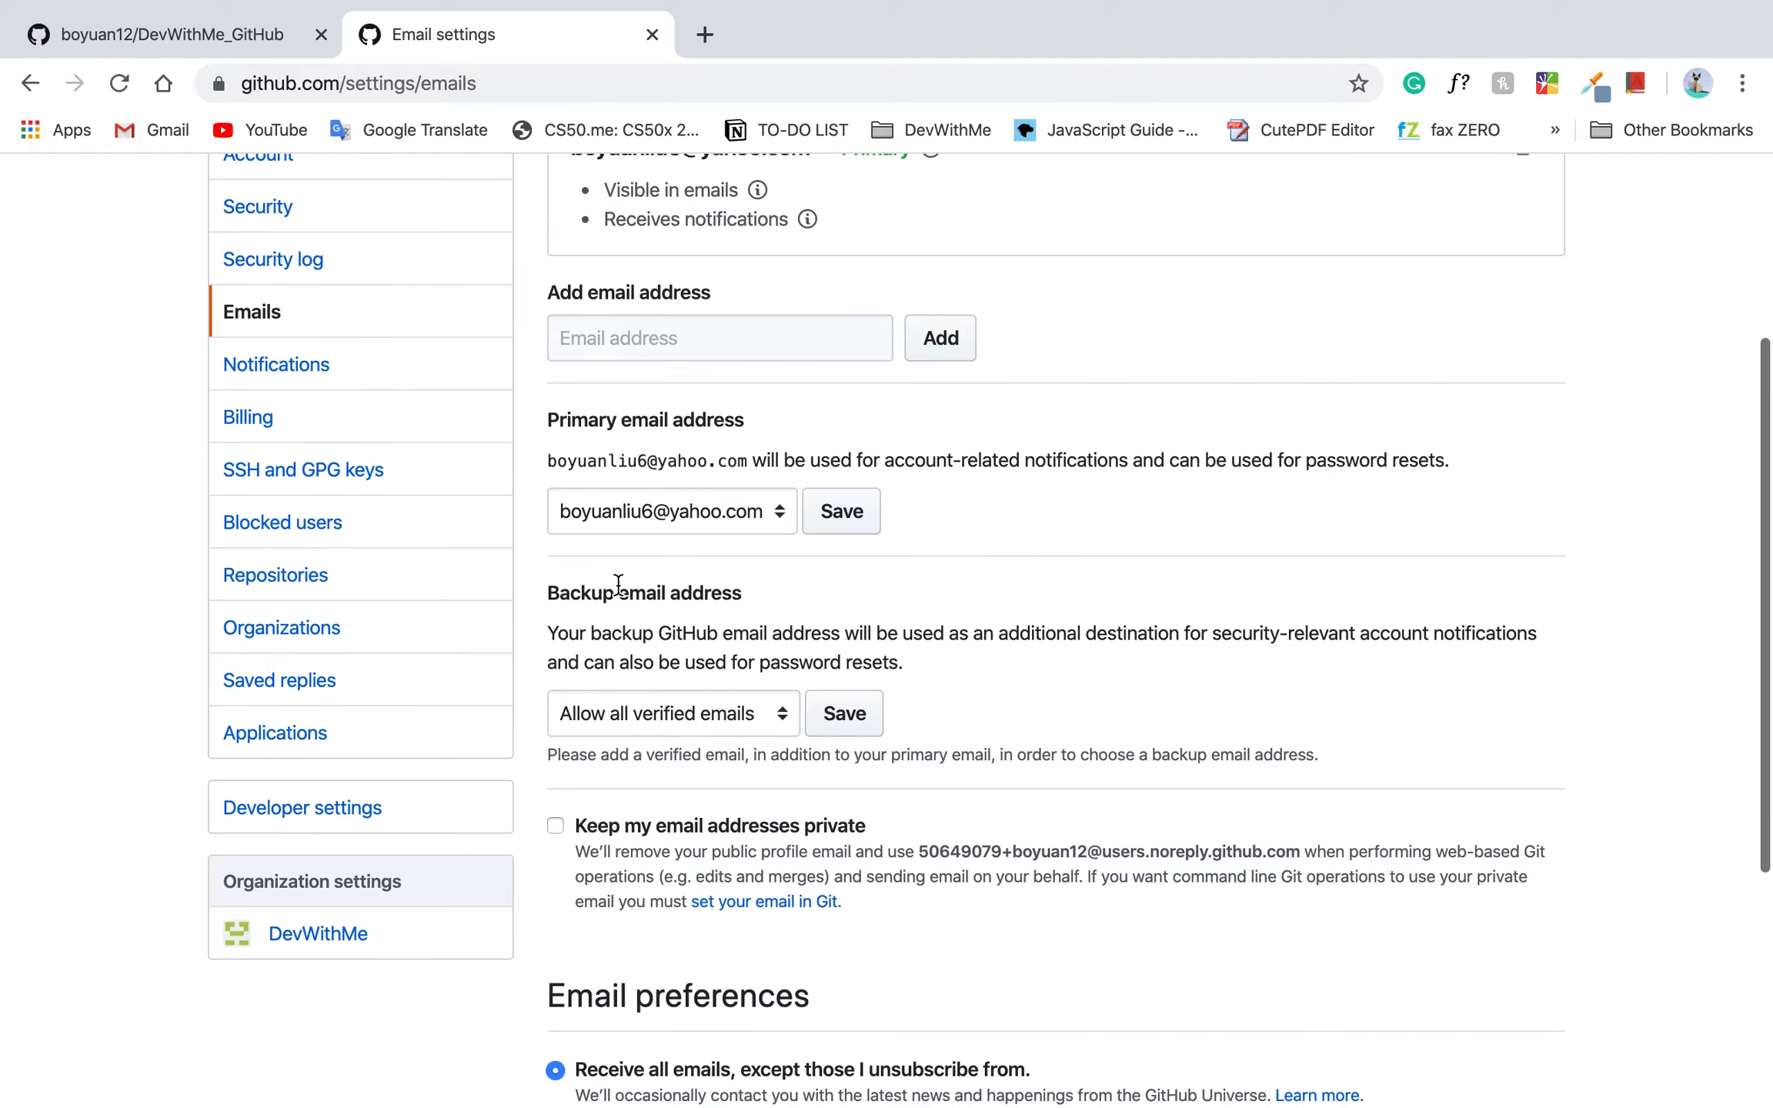
{"action": "left_click", "coordinate": [600, 612]}
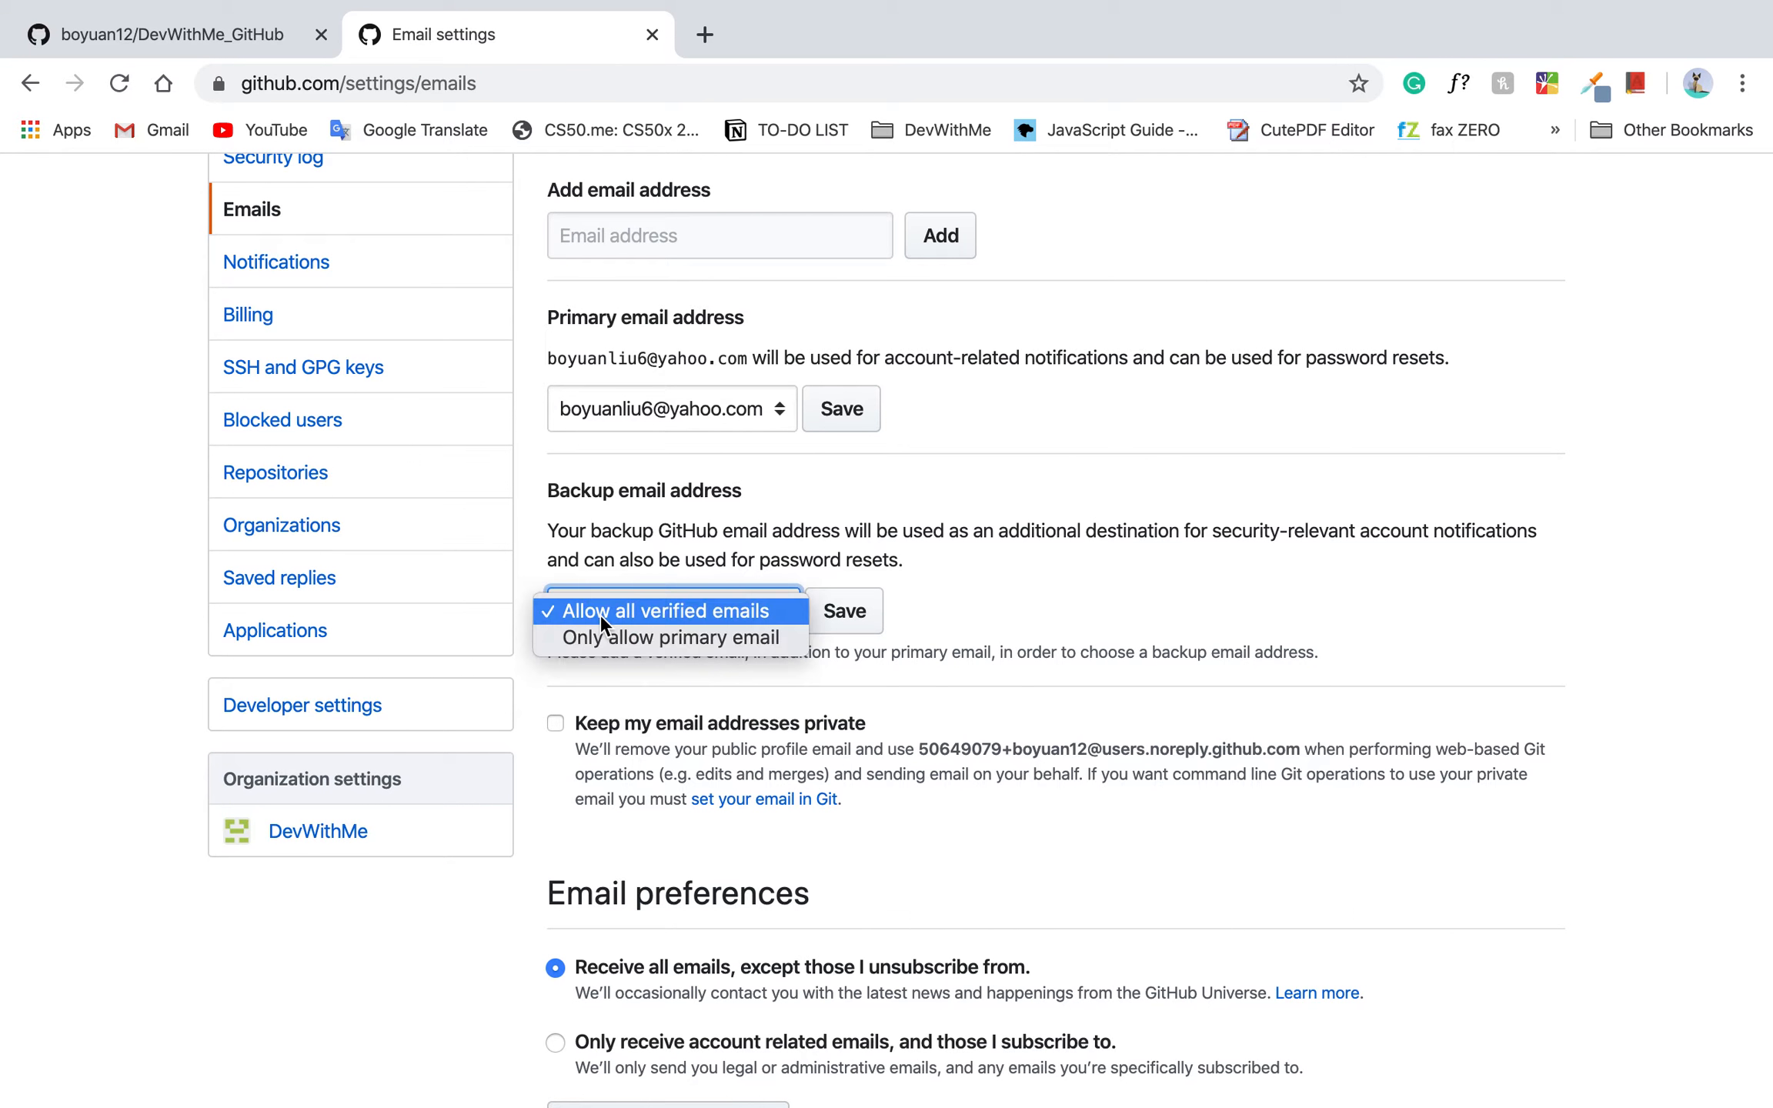
{"action": "left_click", "coordinate": [702, 555]}
{"action": "scroll", "coordinate": [702, 556], "scroll_direction": "down", "scroll_amount": 5}
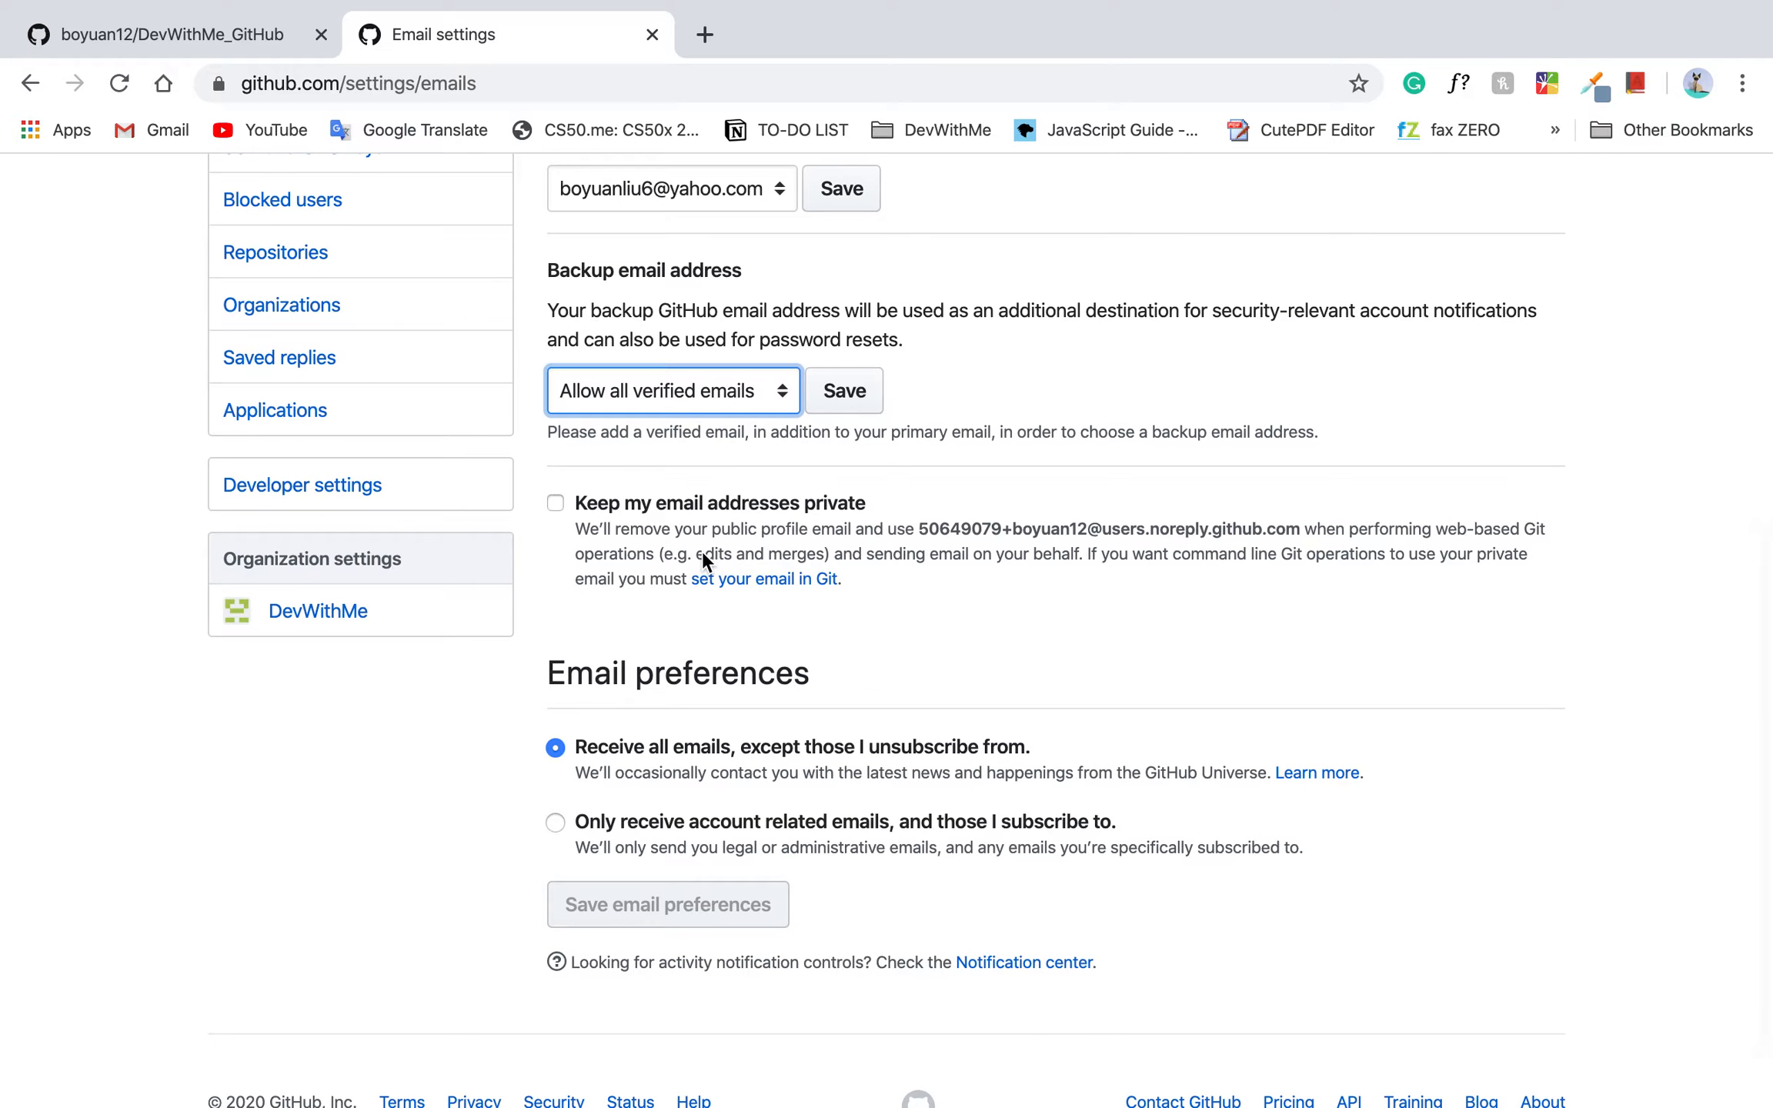
{"action": "scroll", "coordinate": [703, 555], "scroll_direction": "up", "scroll_amount": 4}
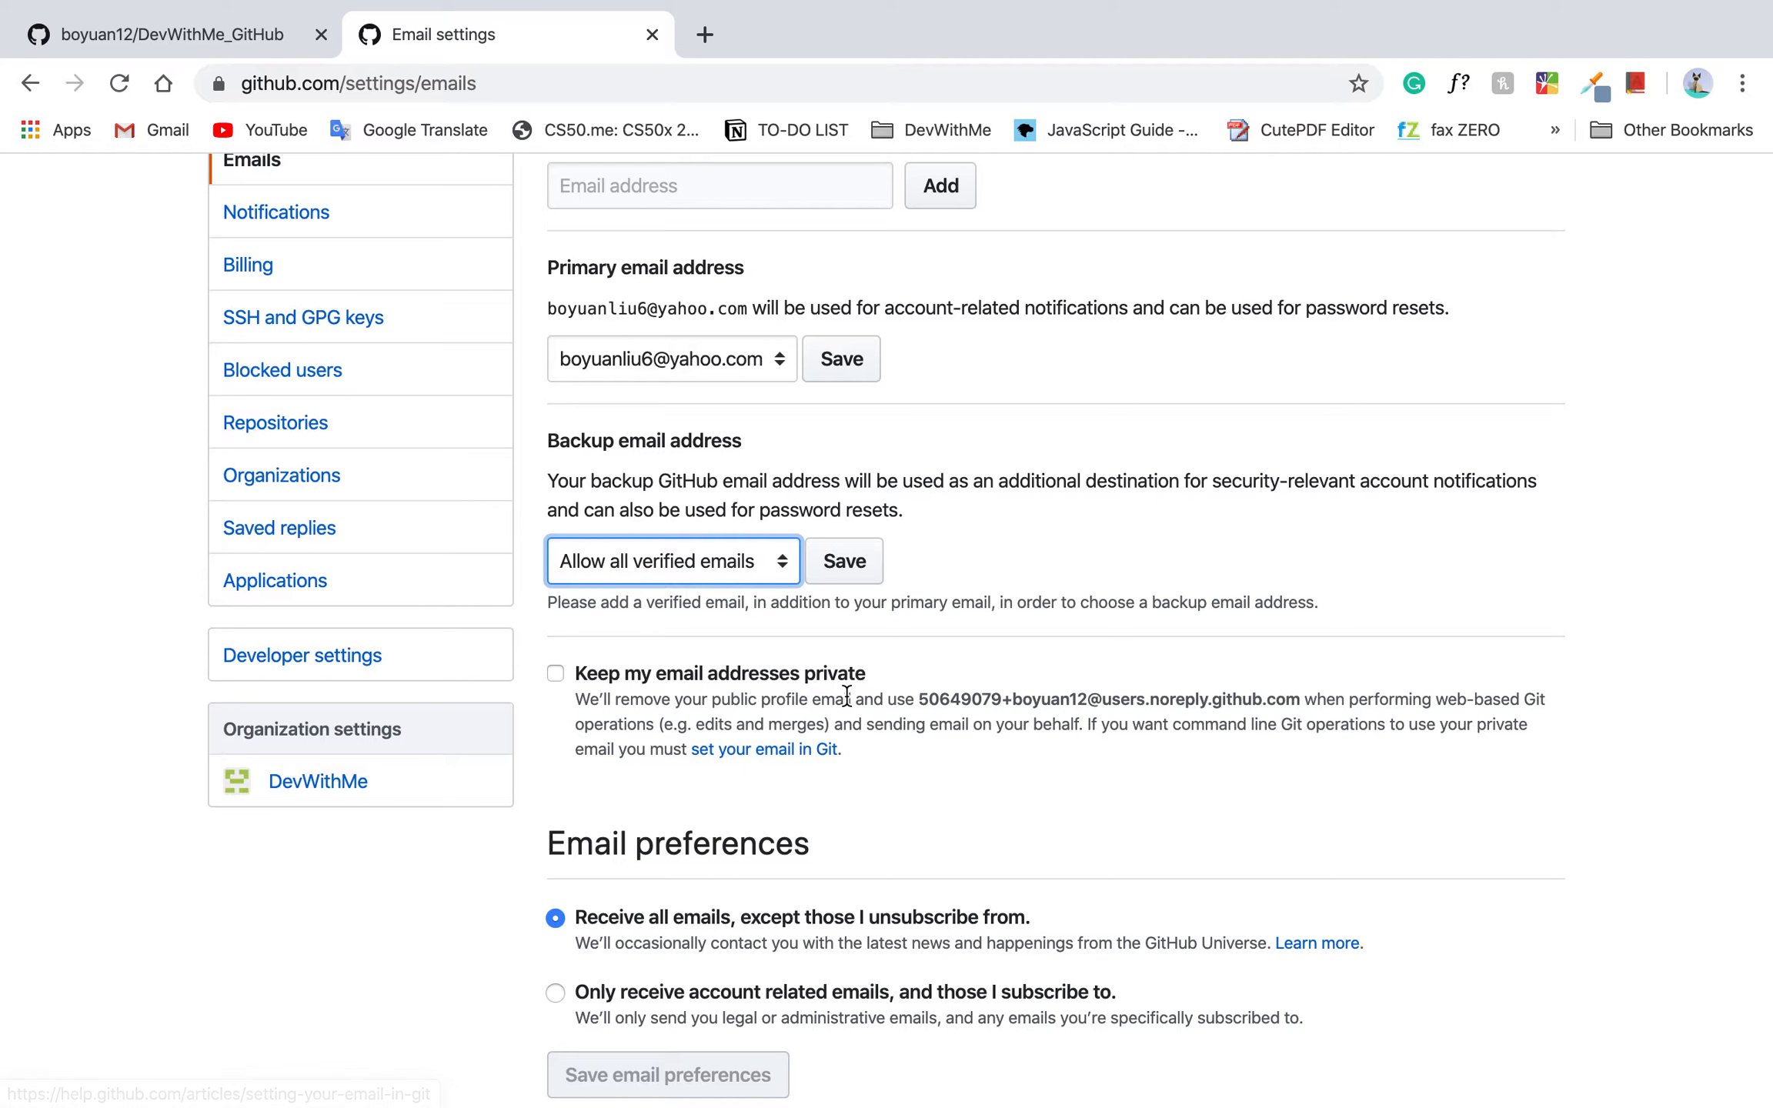
{"action": "left_click_drag", "start_coordinate": [916, 697], "coordinate": [1306, 696]}
{"action": "left_click", "coordinate": [1287, 697]}
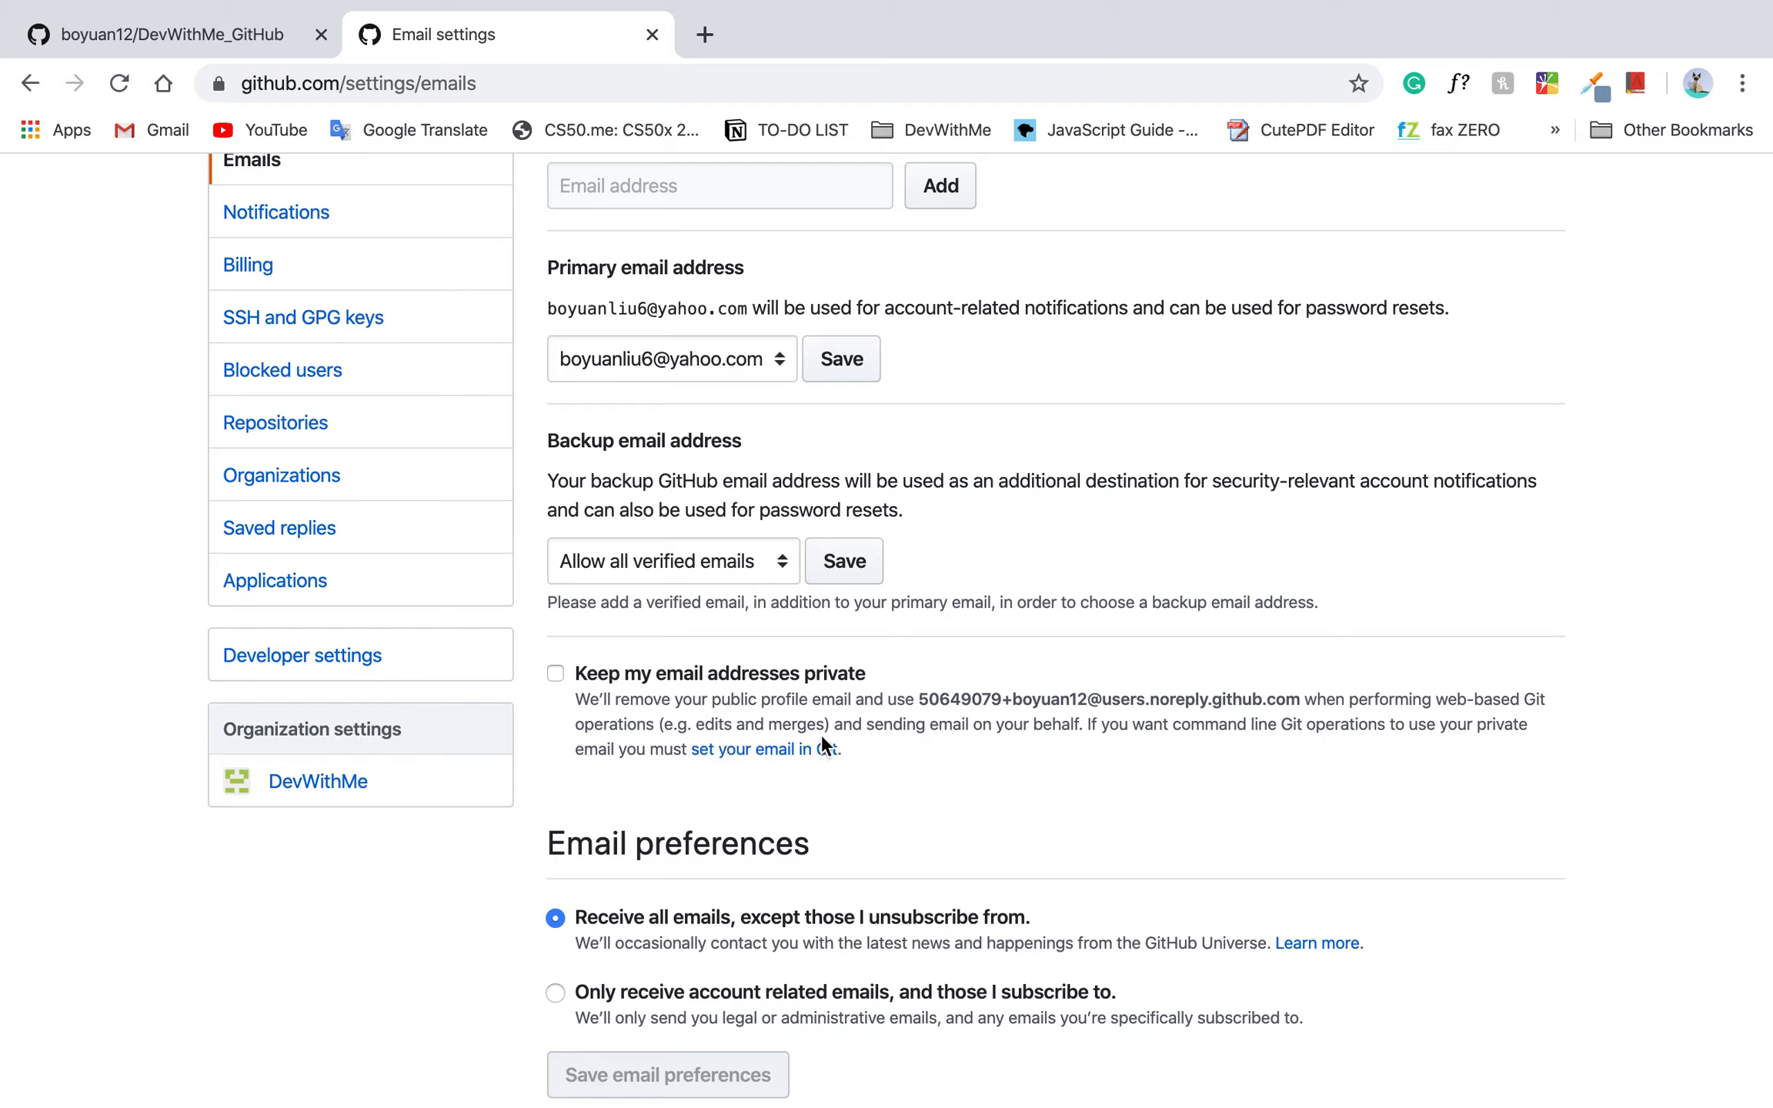
{"action": "mouse_move", "coordinate": [911, 694]}
{"action": "left_mouse_down"}
{"action": "mouse_move", "coordinate": [1306, 695]}
{"action": "mouse_move", "coordinate": [923, 701]}
{"action": "left_mouse_up"}
{"action": "left_click", "coordinate": [1304, 699]}
{"action": "left_click", "coordinate": [1294, 700]}
{"action": "scroll", "coordinate": [924, 708], "scroll_direction": "up", "scroll_amount": 3}
{"action": "triple_click", "coordinate": [651, 257]}
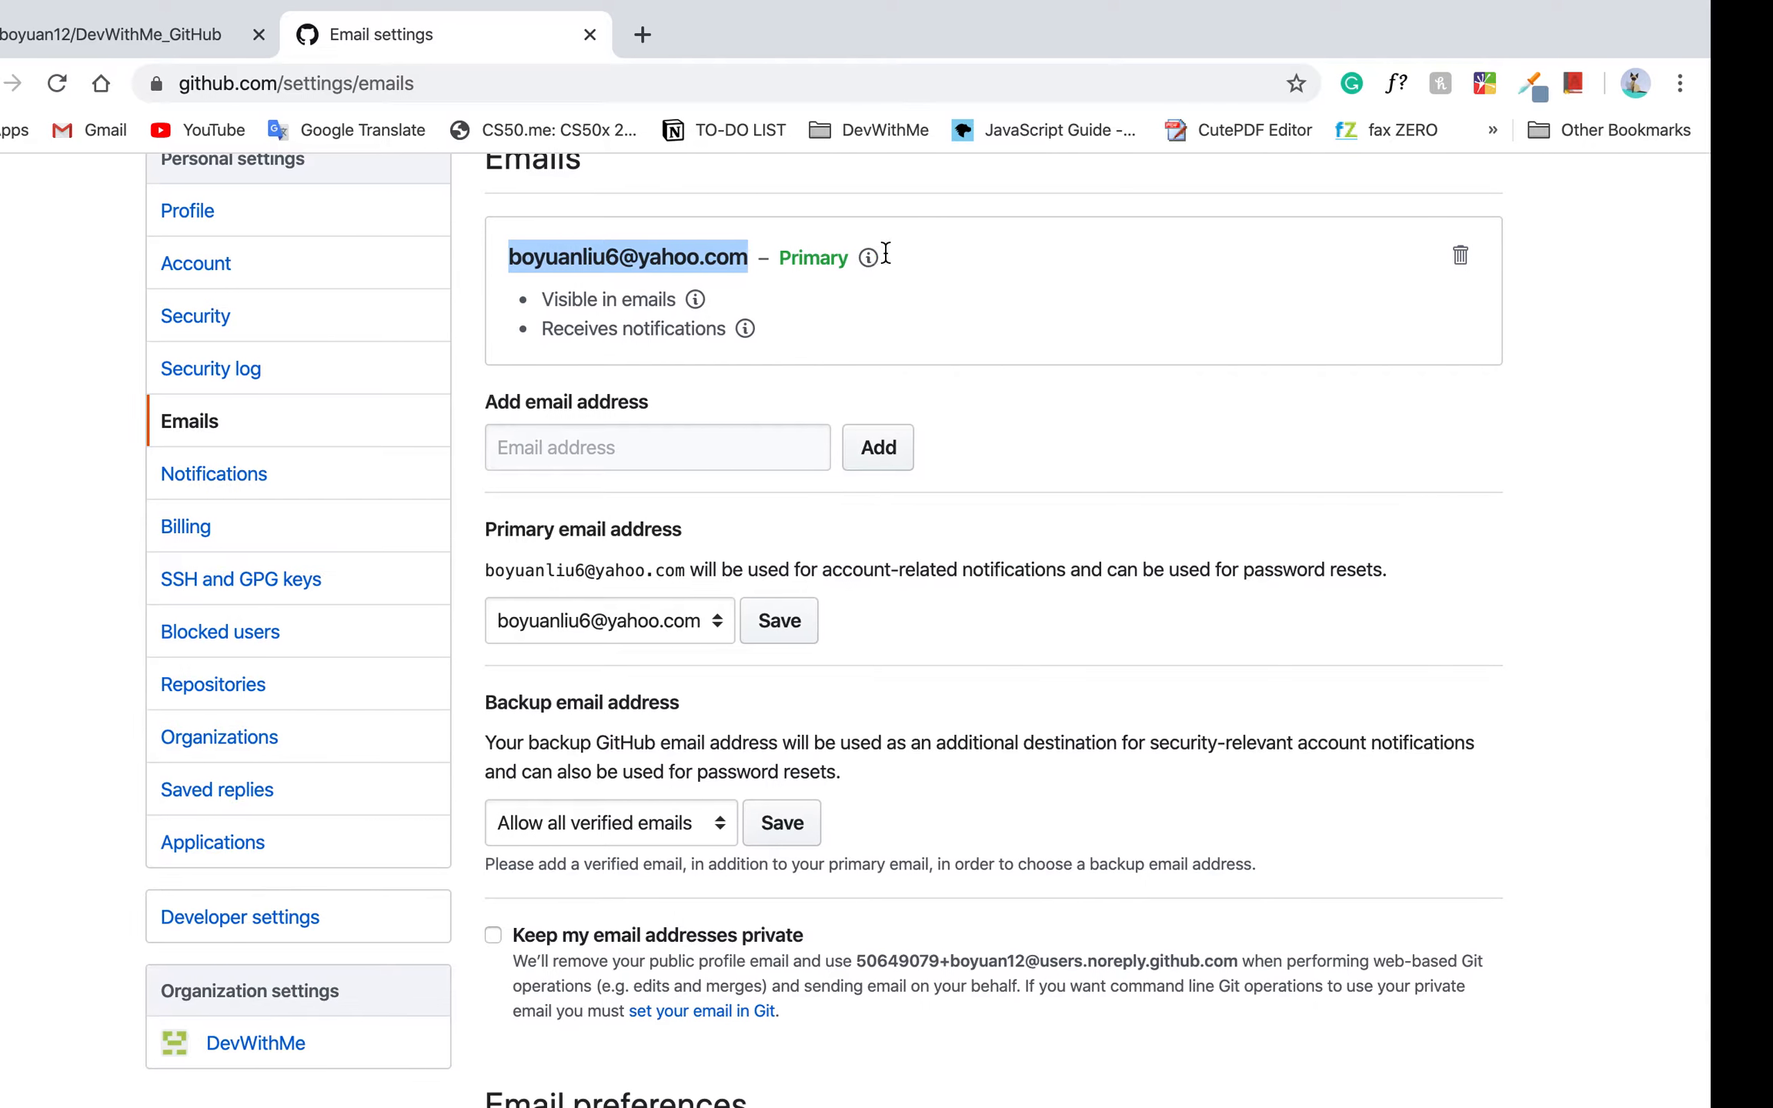
Switch to Terminal and remove the unfinished git config user.email command from the prompt.
{"action": "key", "text": "ctrl+Left"}
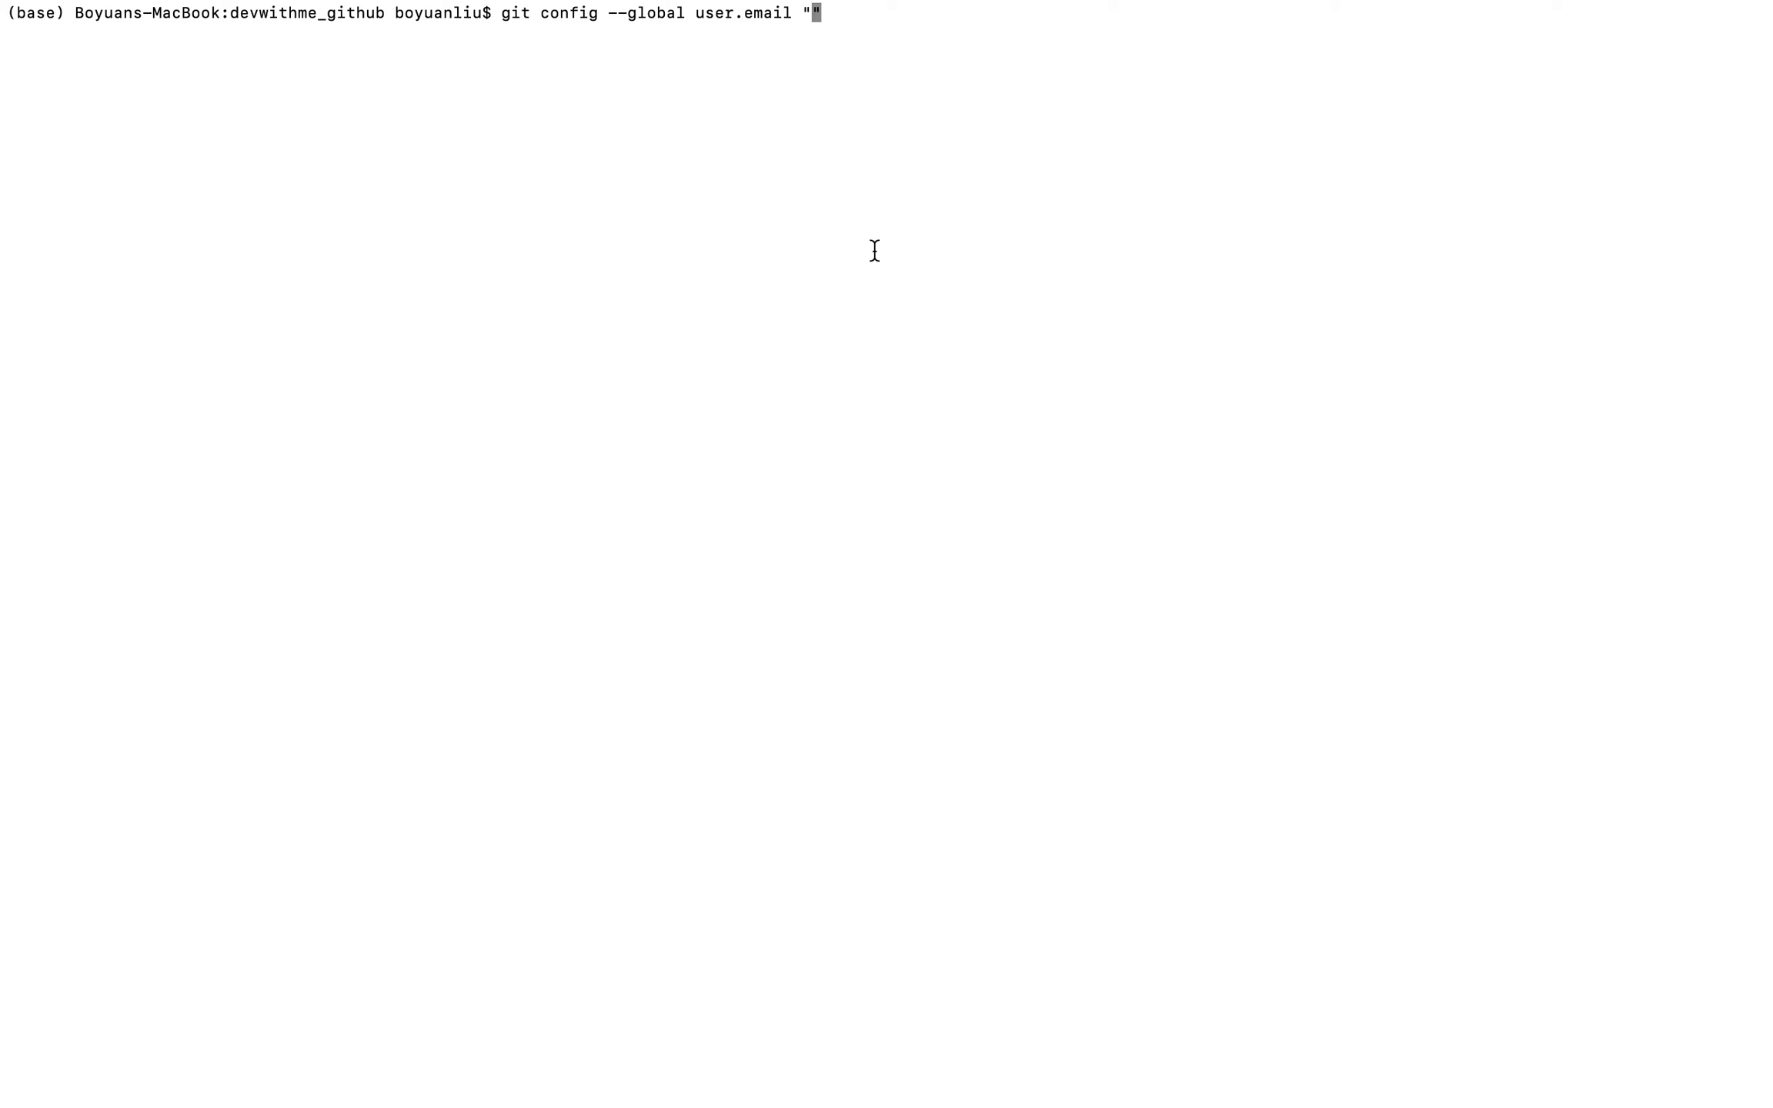
{"action": "key", "text": "Right"}
{"action": "key", "text": "BackSpace"}
{"action": "key", "text": "BackSpace"}
{"action": "key", "text": "BackSpace"}
{"action": "key", "text": "BackSpace"}
{"action": "key", "text": "BackSpace"}
{"action": "key", "text": "BackSpace"}
{"action": "key", "text": "BackSpace"}
{"action": "key", "text": "BackSpace"}
{"action": "key", "text": "BackSpace"}
{"action": "key", "text": "BackSpace"}
{"action": "key", "text": "BackSpace"}
{"action": "key", "text": "BackSpace"}
{"action": "key", "text": "BackSpace"}
{"action": "key", "text": "BackSpace"}
{"action": "key", "text": "BackSpace"}
{"action": "key", "text": "BackSpace"}
{"action": "key", "text": "BackSpace"}
{"action": "key", "text": "BackSpace"}
{"action": "key", "text": "BackSpace"}
{"action": "key", "text": "BackSpace"}
{"action": "key", "text": "BackSpace"}
{"action": "key", "text": "BackSpace"}
{"action": "key", "text": "BackSpace"}
{"action": "key", "text": "BackSpace"}
{"action": "key", "text": "BackSpace"}
{"action": "key", "text": "BackSpace"}
{"action": "key", "text": "BackSpace"}
{"action": "key", "text": "BackSpace"}
{"action": "key", "text": "BackSpace"}
{"action": "key", "text": "BackSpace"}
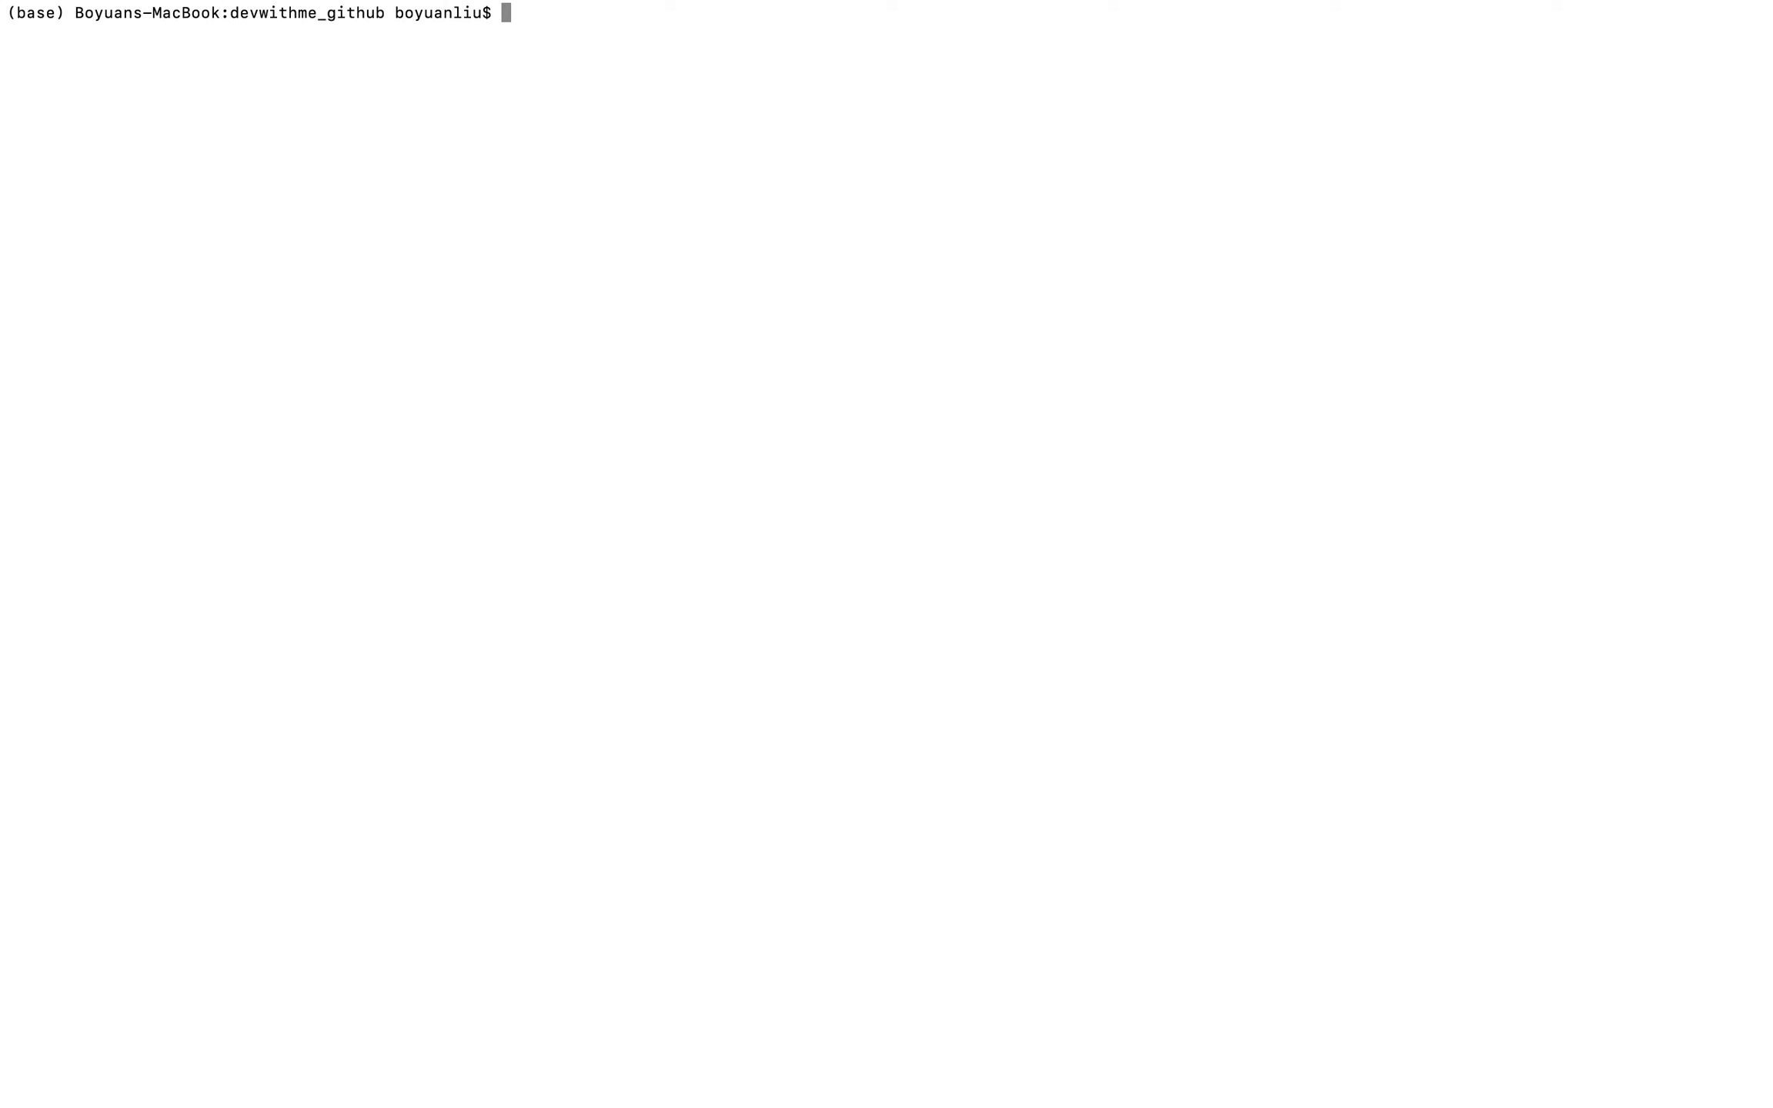
Run git config --global color.ui with the value uato.
{"action": "type", "text": "git config --global a"}
{"action": "key", "text": "BackSpace"}
{"action": "type", "text": "color.ui"}
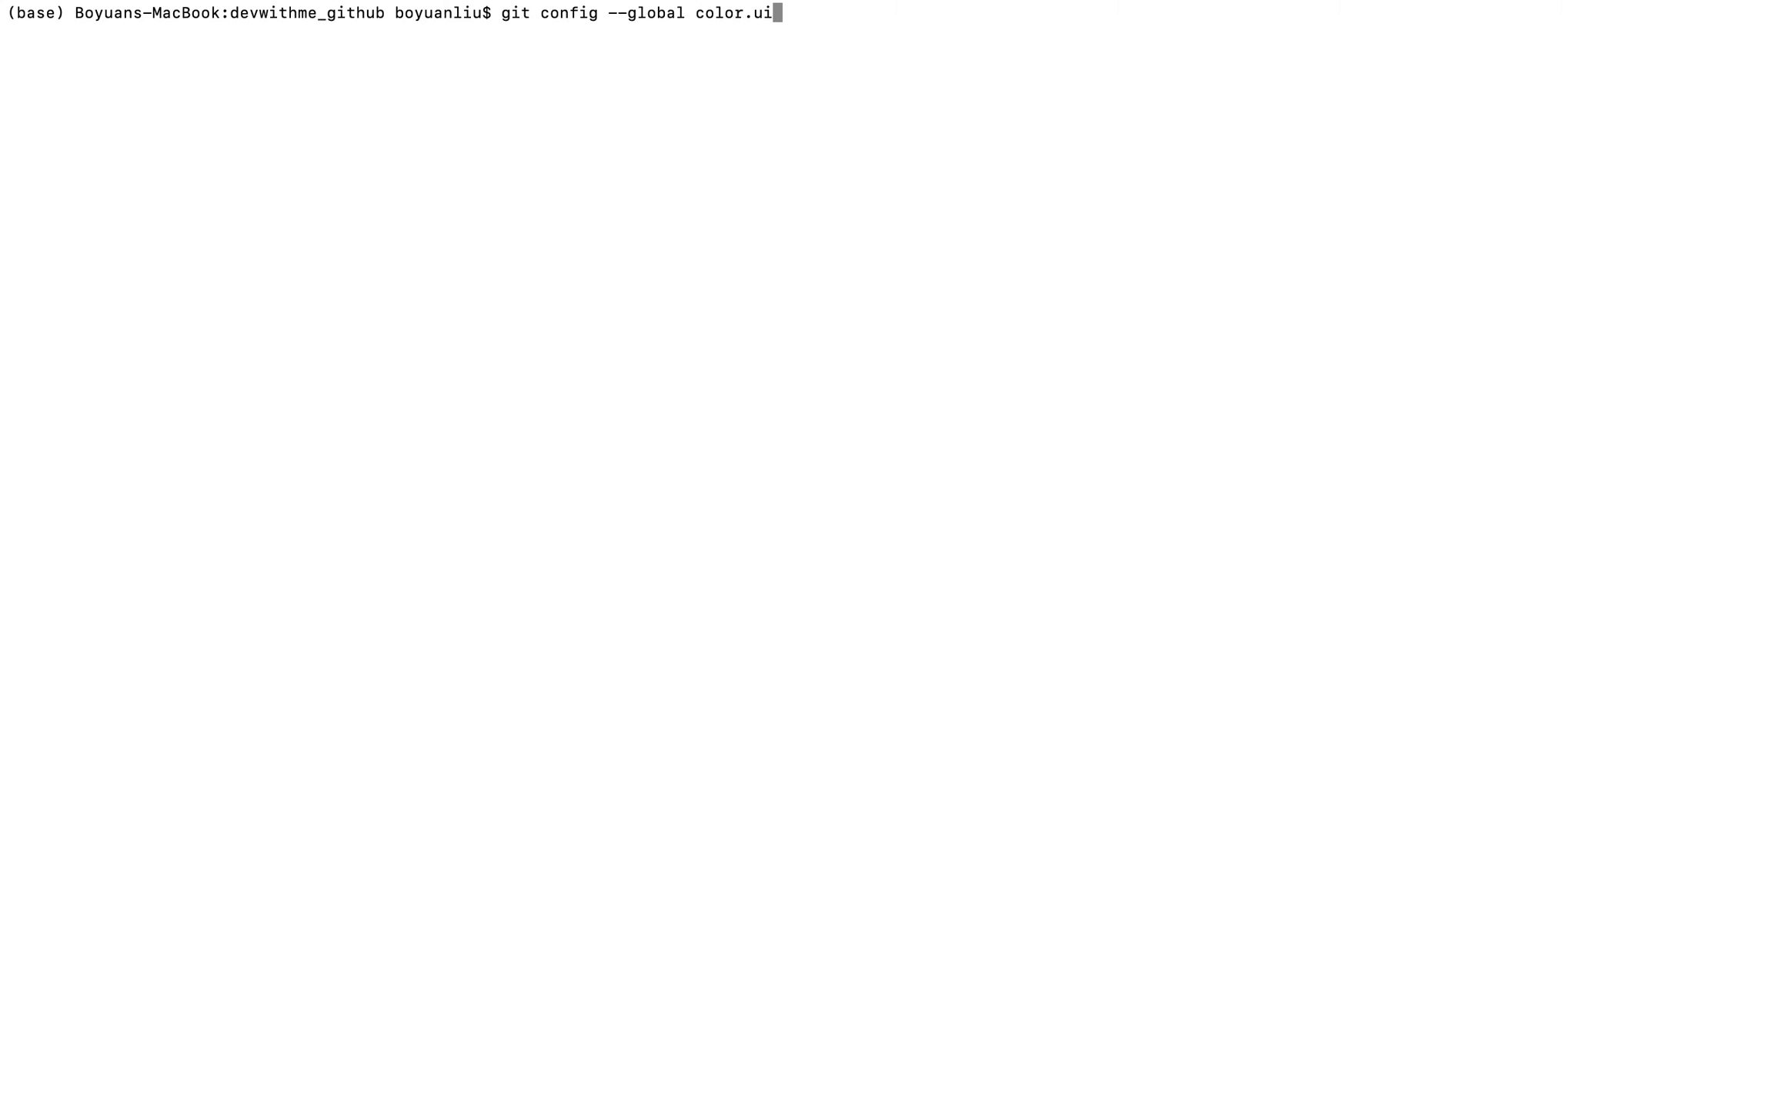
{"action": "type", "text": " uato"}
{"action": "key", "text": "Return"}
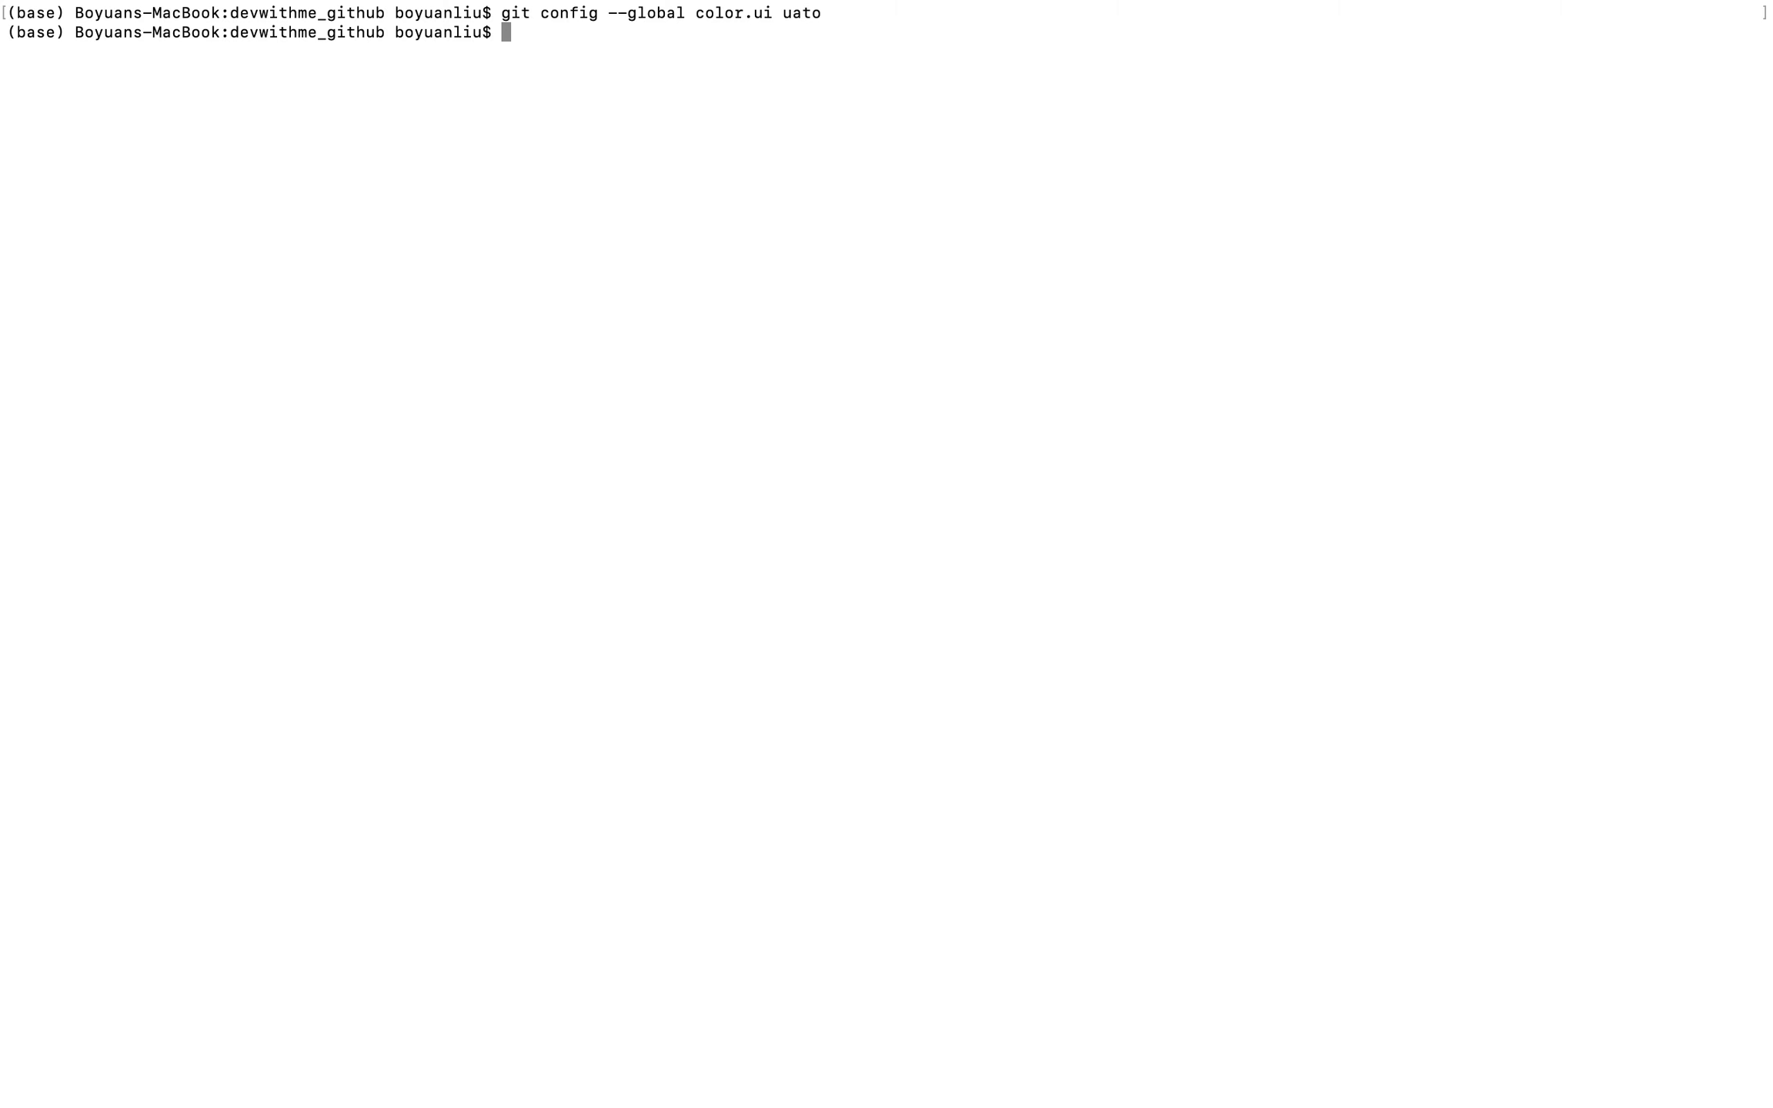
Set Git's global color.ui option to auto and clear the terminal.
{"action": "key", "text": "Up"}
{"action": "key", "text": "BackSpace"}
{"action": "key", "text": "BackSpace"}
{"action": "key", "text": "BackSpace"}
{"action": "key", "text": "BackSpace"}
{"action": "type", "text": "auto"}
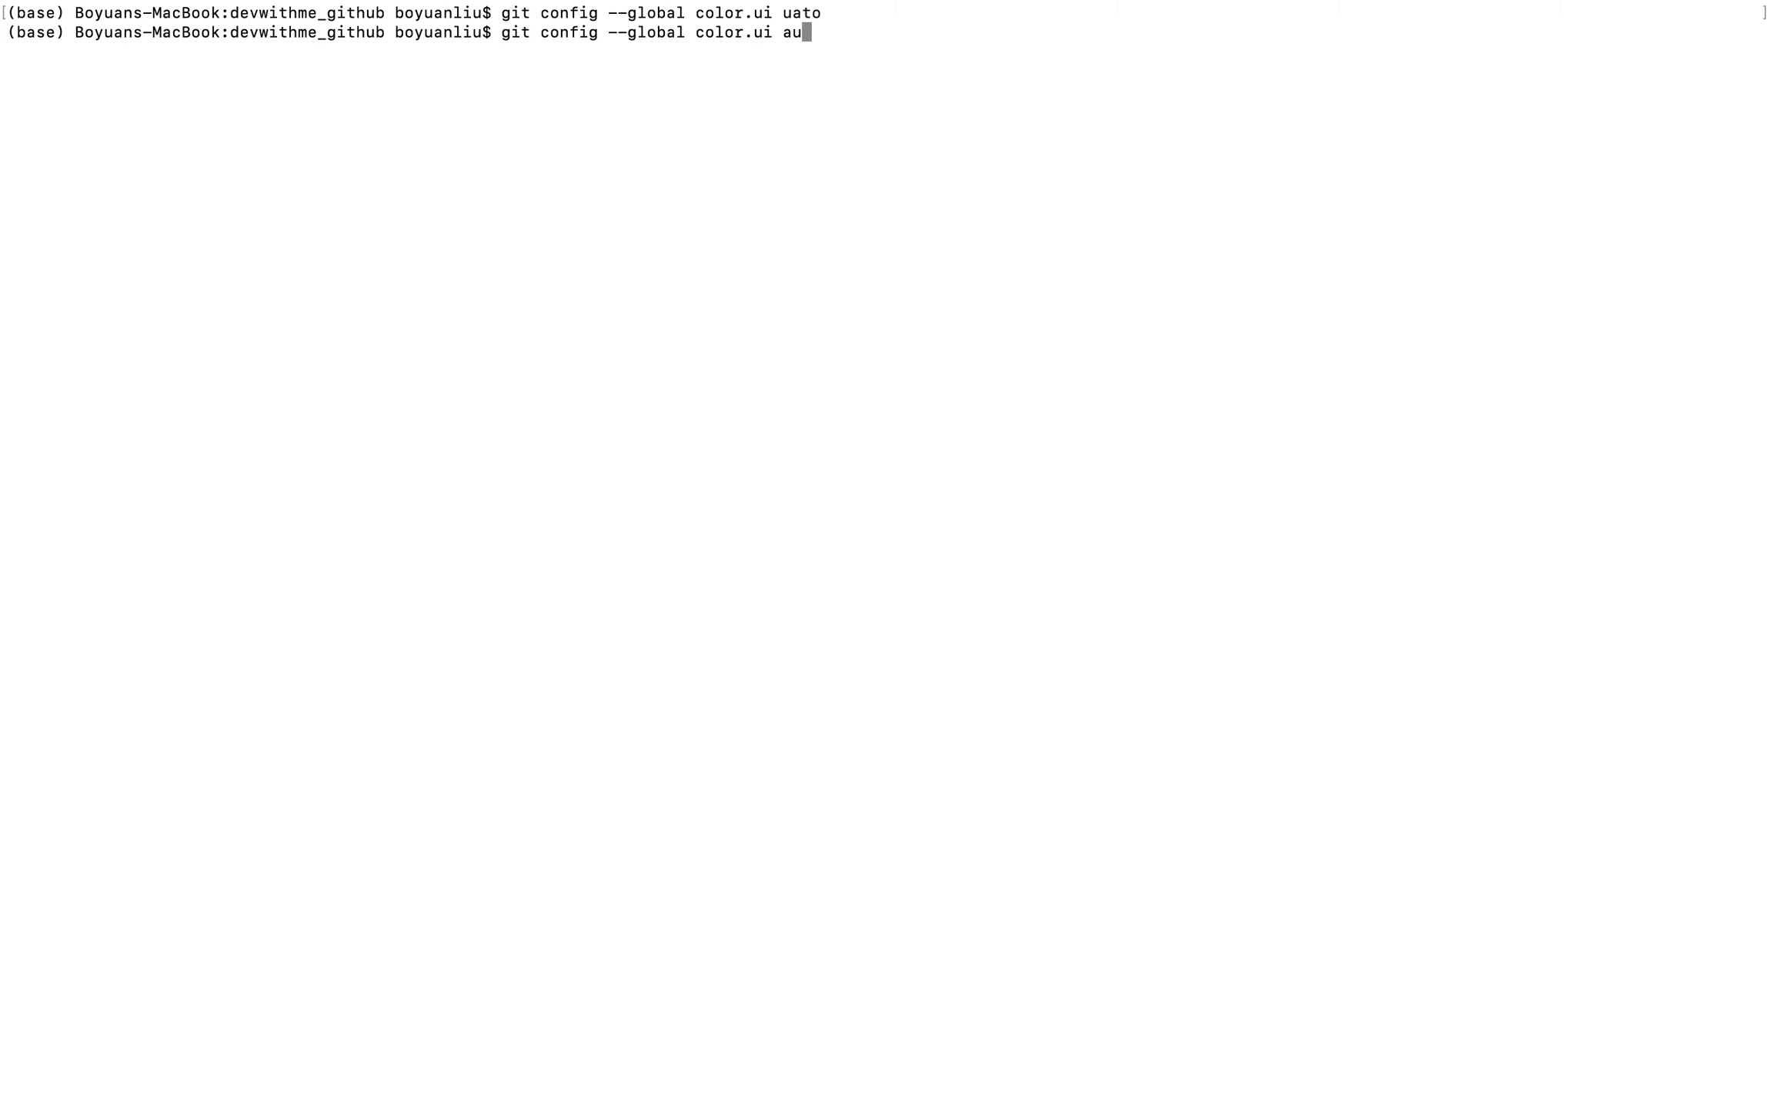
{"action": "key", "text": "Return"}
{"action": "type", "text": "clear"}
{"action": "key", "text": "Return"}
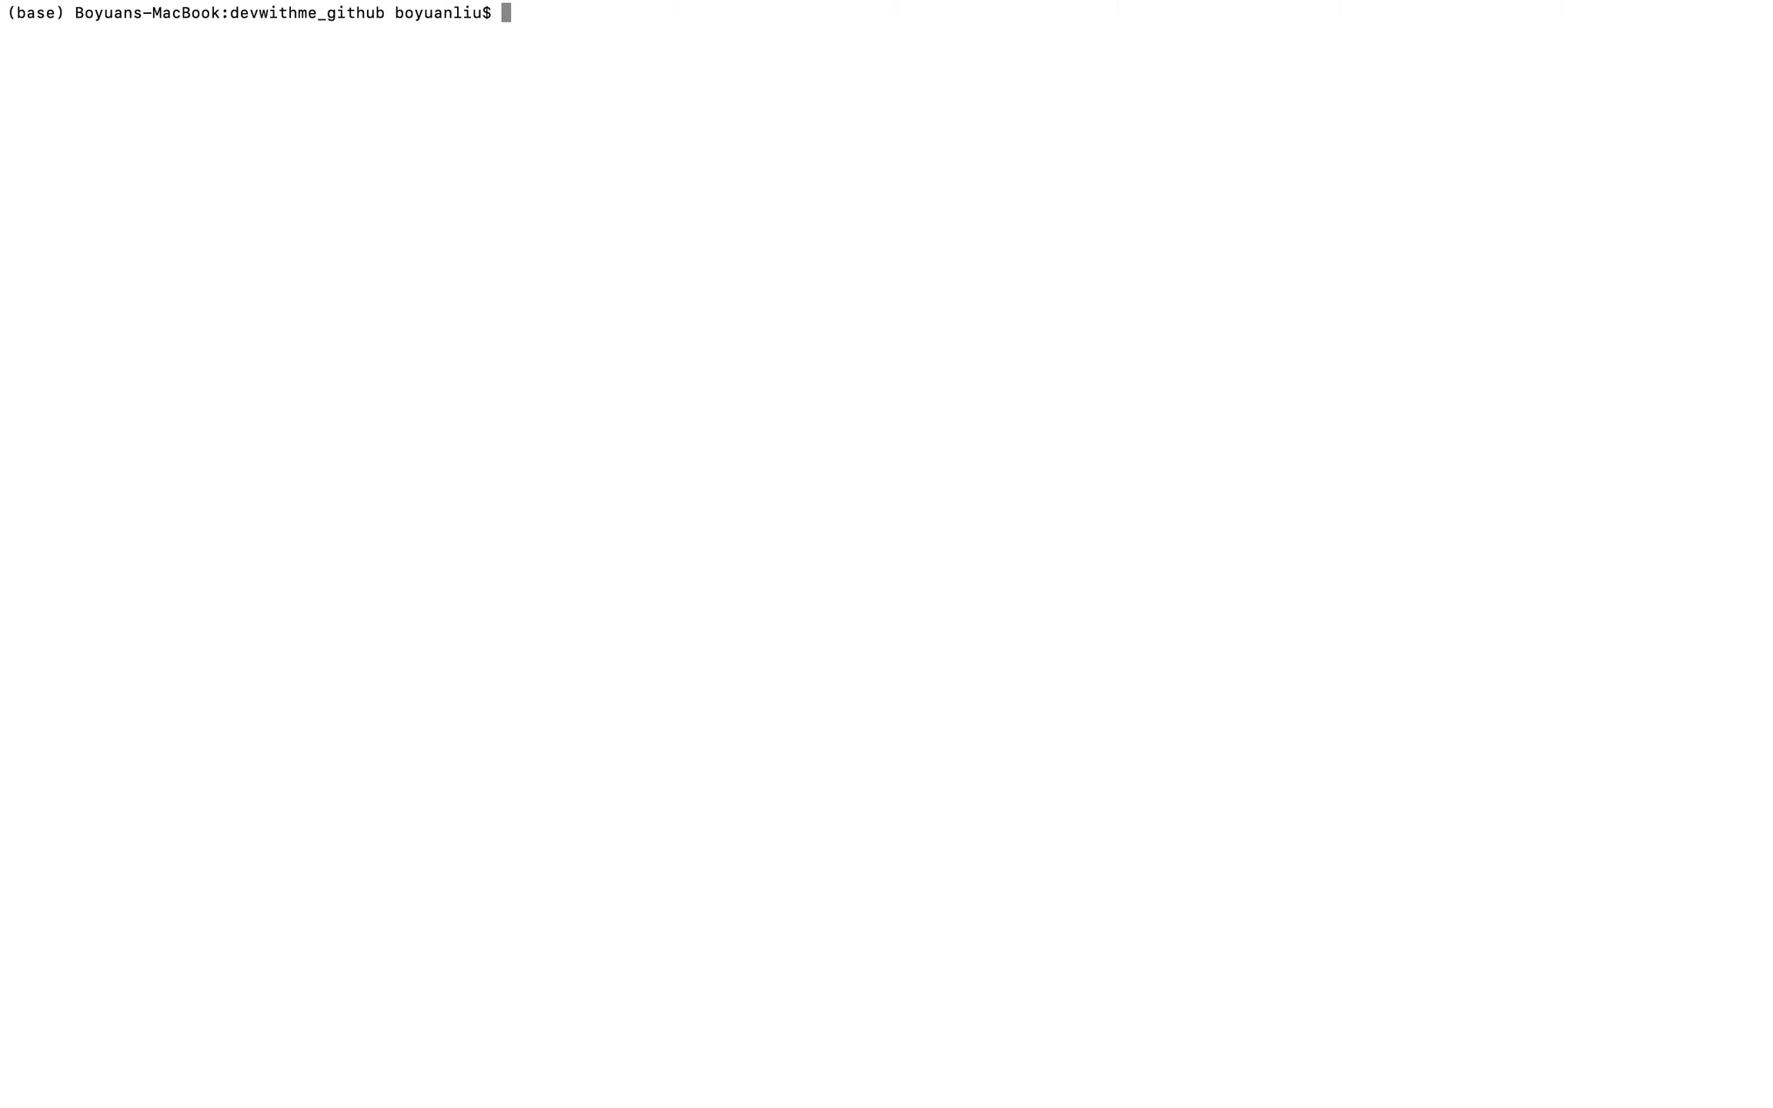
Switch to Chrome and reload the DevWithMe_GitHub repository's main page.
{"action": "key", "text": "ctrl+Right"}
{"action": "left_click", "coordinate": [270, 26]}
{"action": "left_click", "coordinate": [412, 80]}
{"action": "key", "text": "Return"}
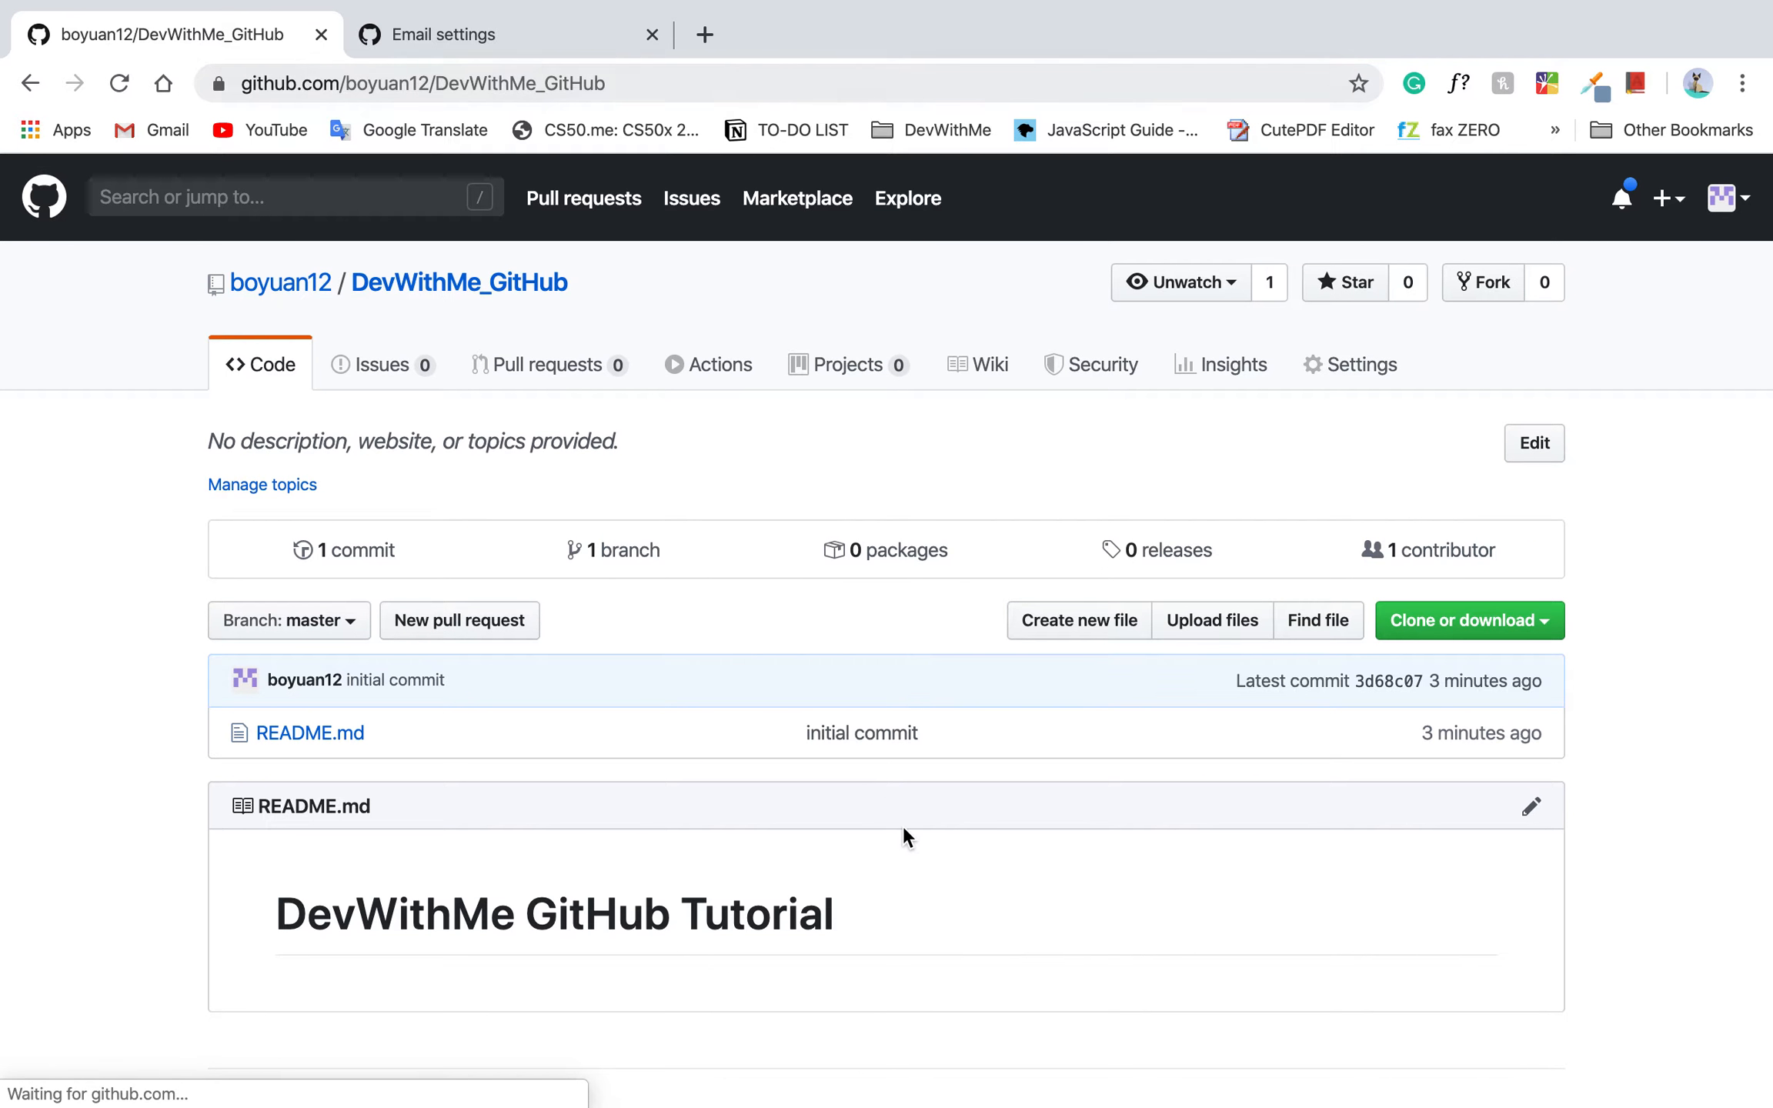
Examine the README.md name and heading rendered on the repository page.
{"action": "scroll", "coordinate": [902, 831], "scroll_direction": "down", "scroll_amount": 2}
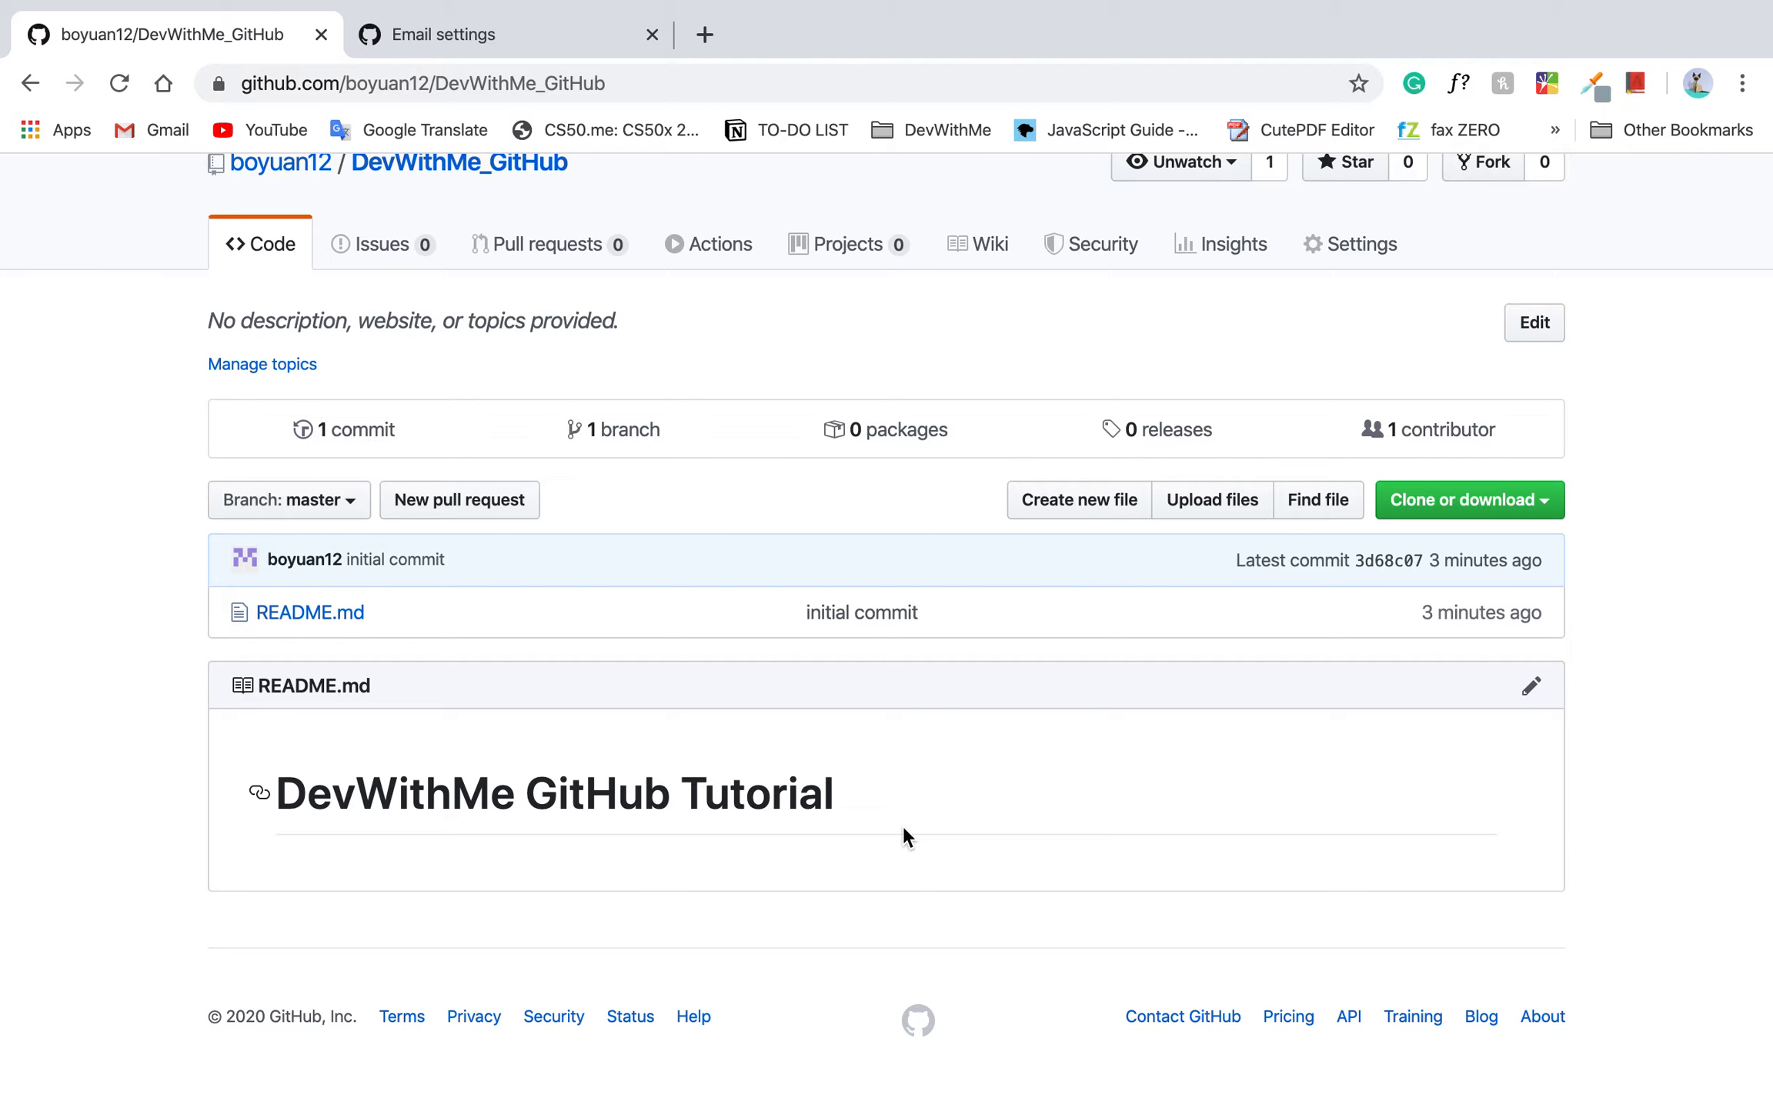
{"action": "left_click_drag", "start_coordinate": [898, 789], "coordinate": [4, 851]}
{"action": "left_click", "coordinate": [438, 815]}
{"action": "left_click_drag", "start_coordinate": [825, 774], "coordinate": [107, 810]}
{"action": "left_click_drag", "start_coordinate": [370, 685], "coordinate": [265, 685]}
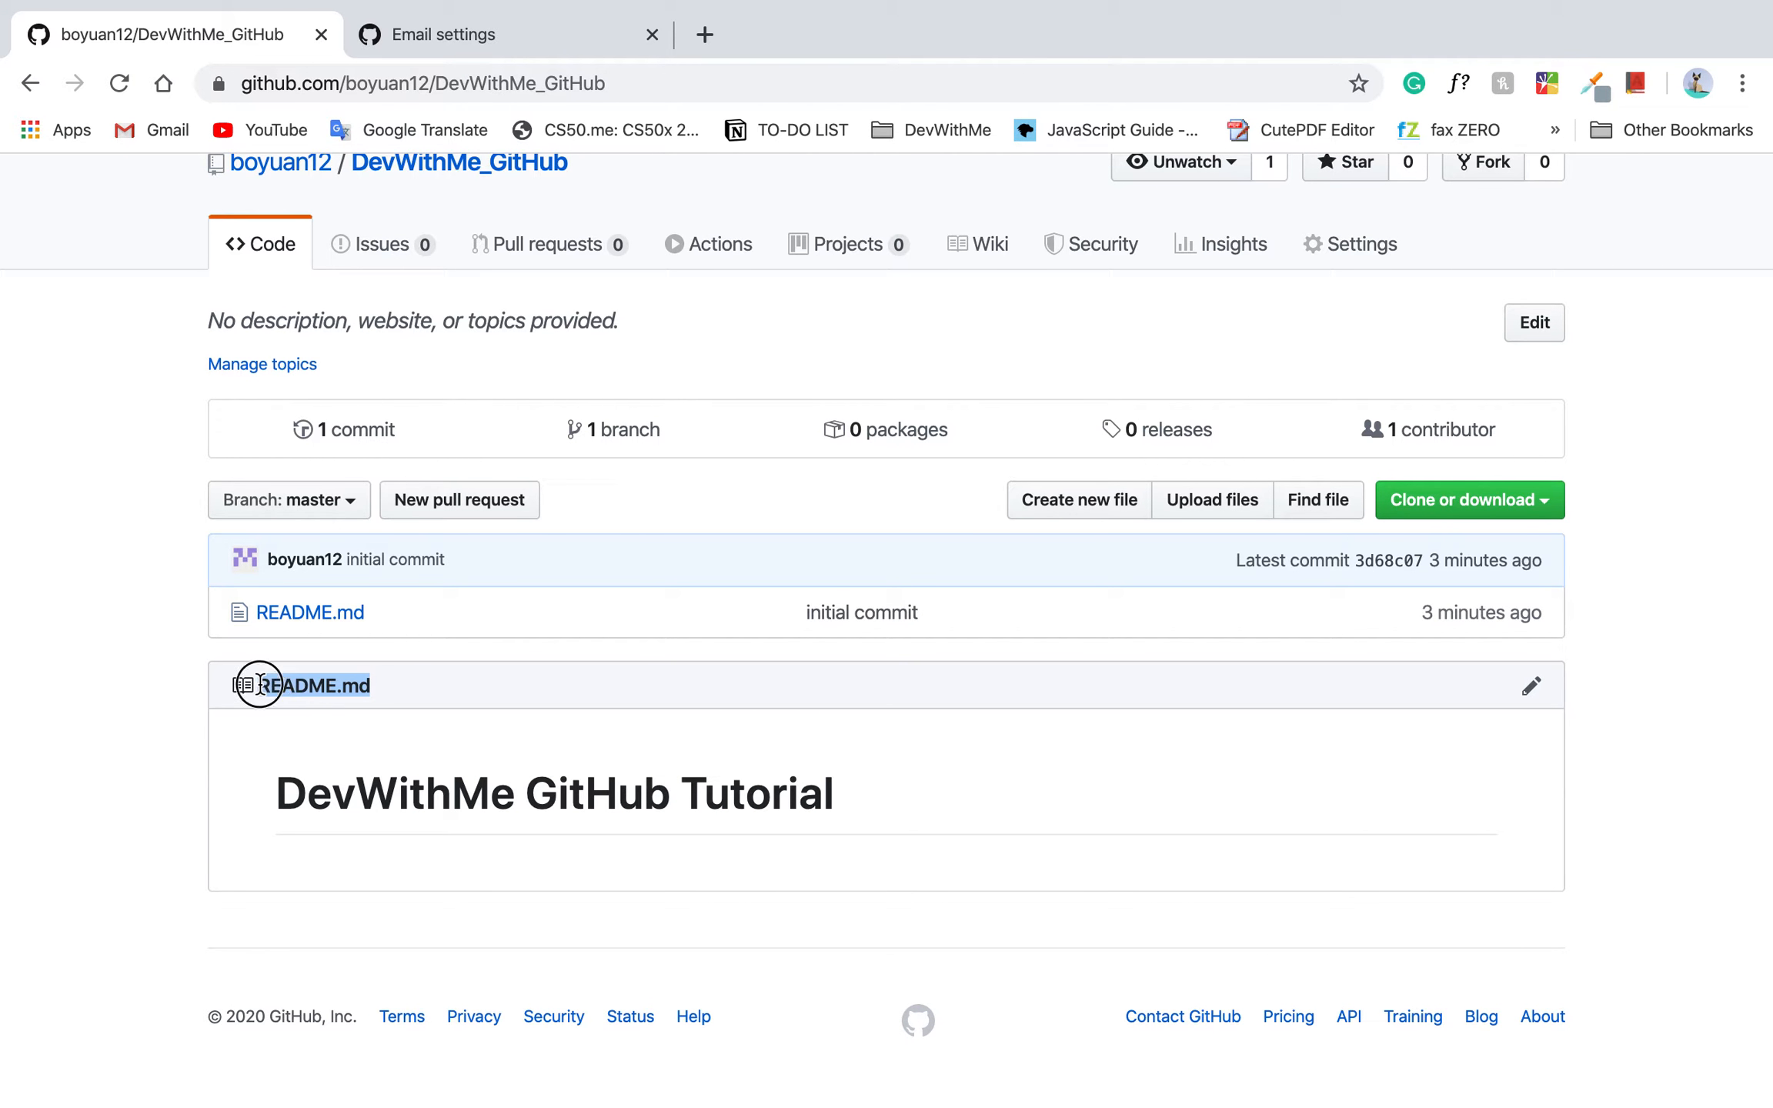
{"action": "left_click", "coordinate": [262, 688]}
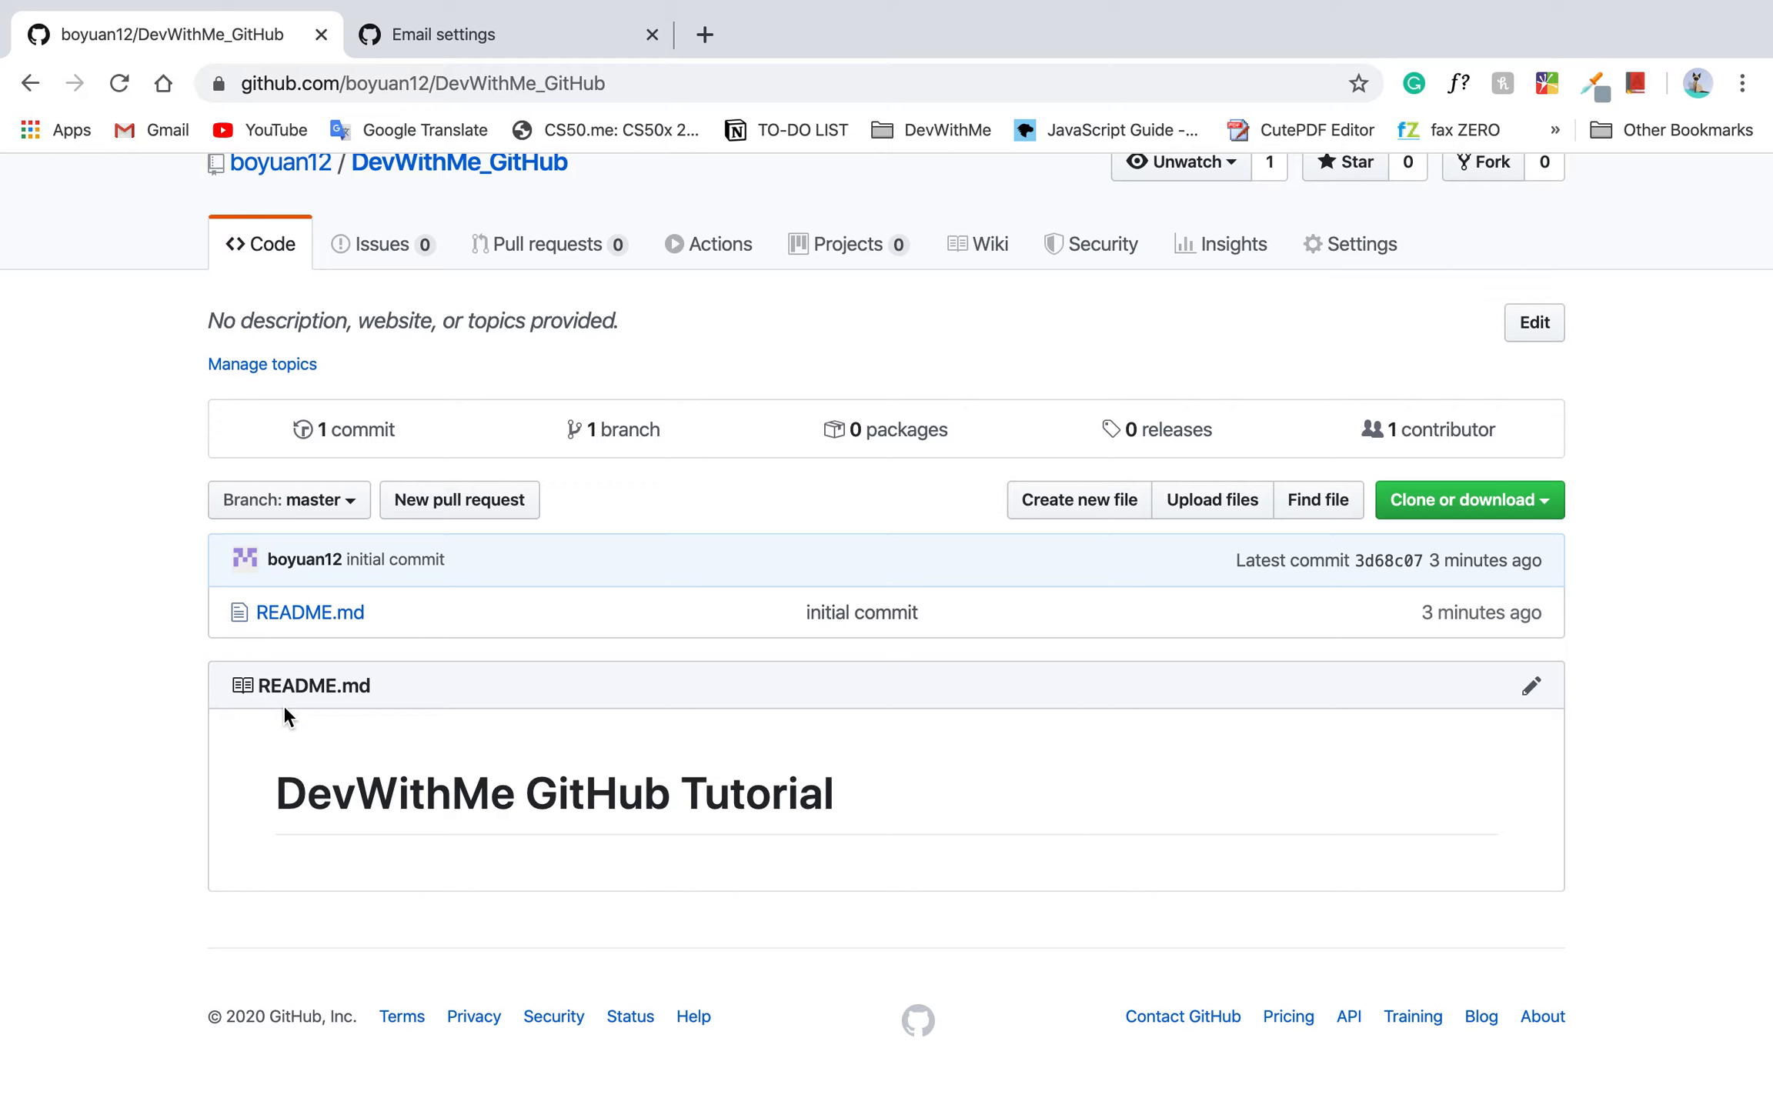
{"action": "mouse_move", "coordinate": [763, 1100]}
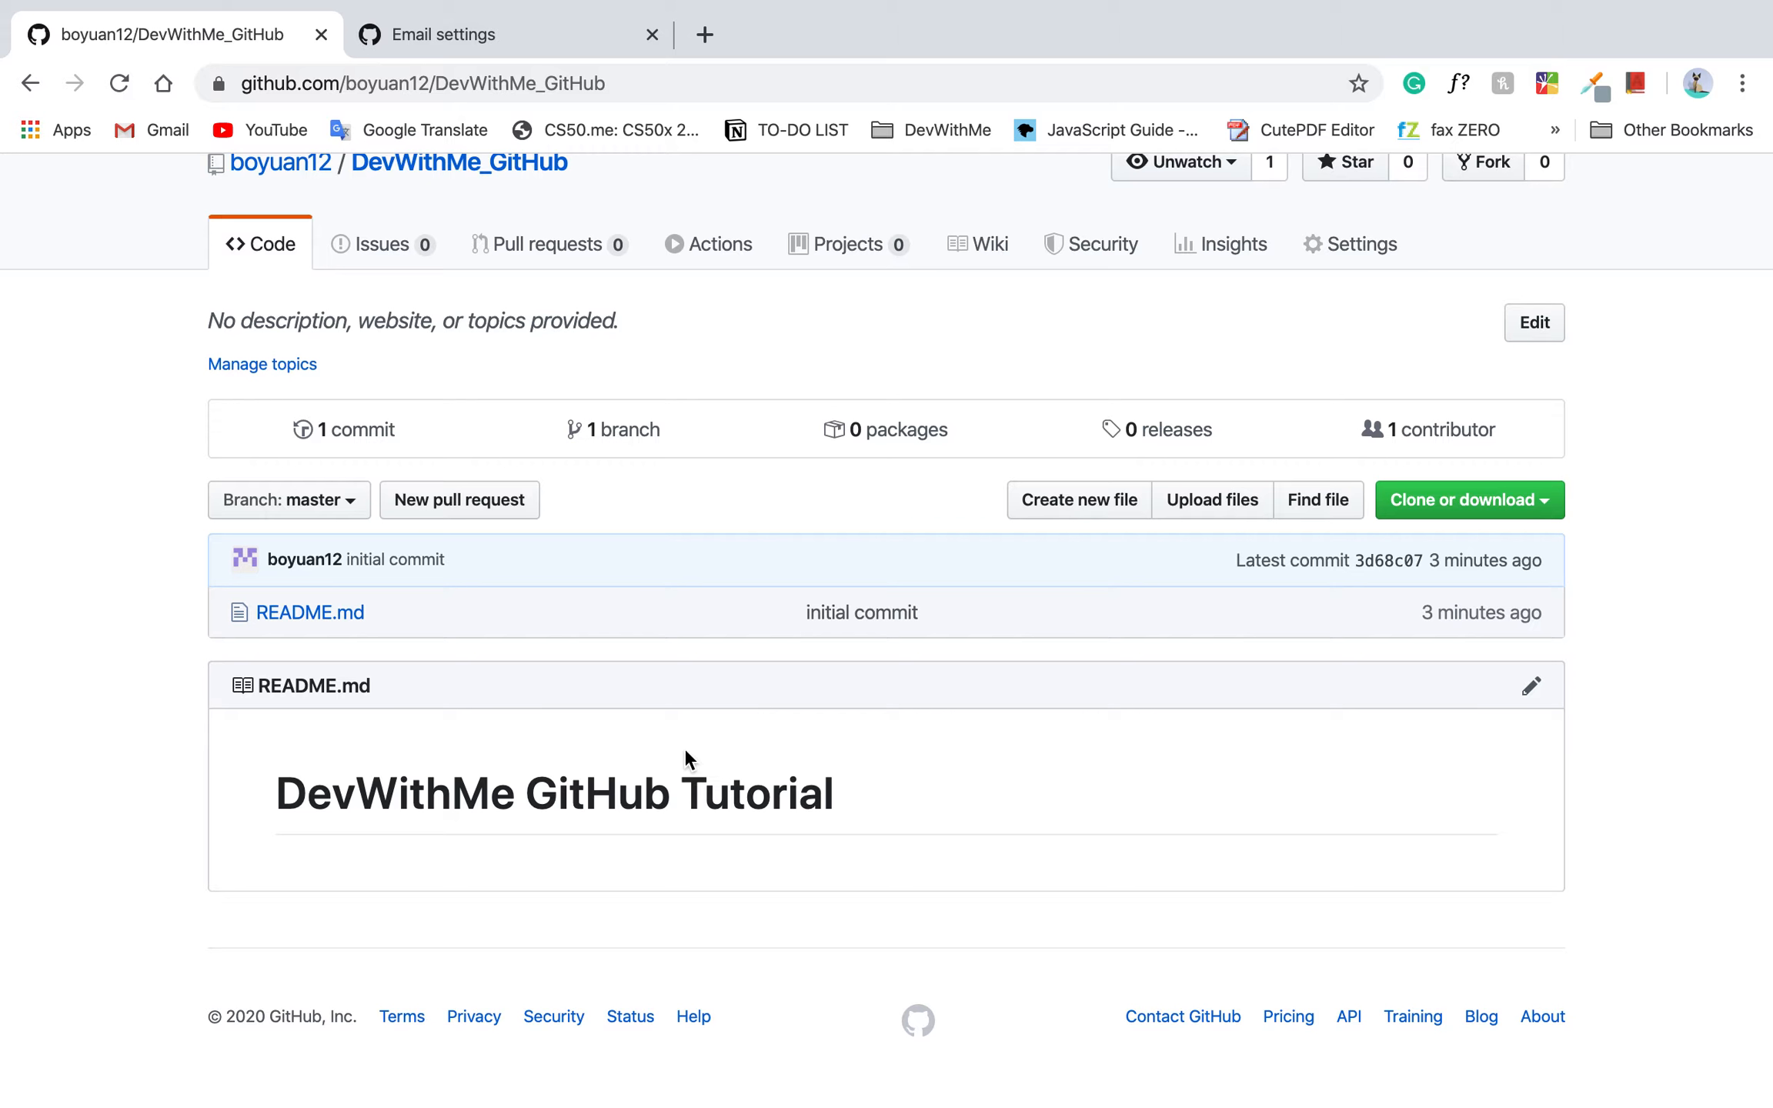
Switch to Terminal and enter an echo command with an empty pair of <h1></h1> tags inside double quotes.
{"action": "key", "text": "ctrl+Left"}
{"action": "type", "text": "echo \"\""}
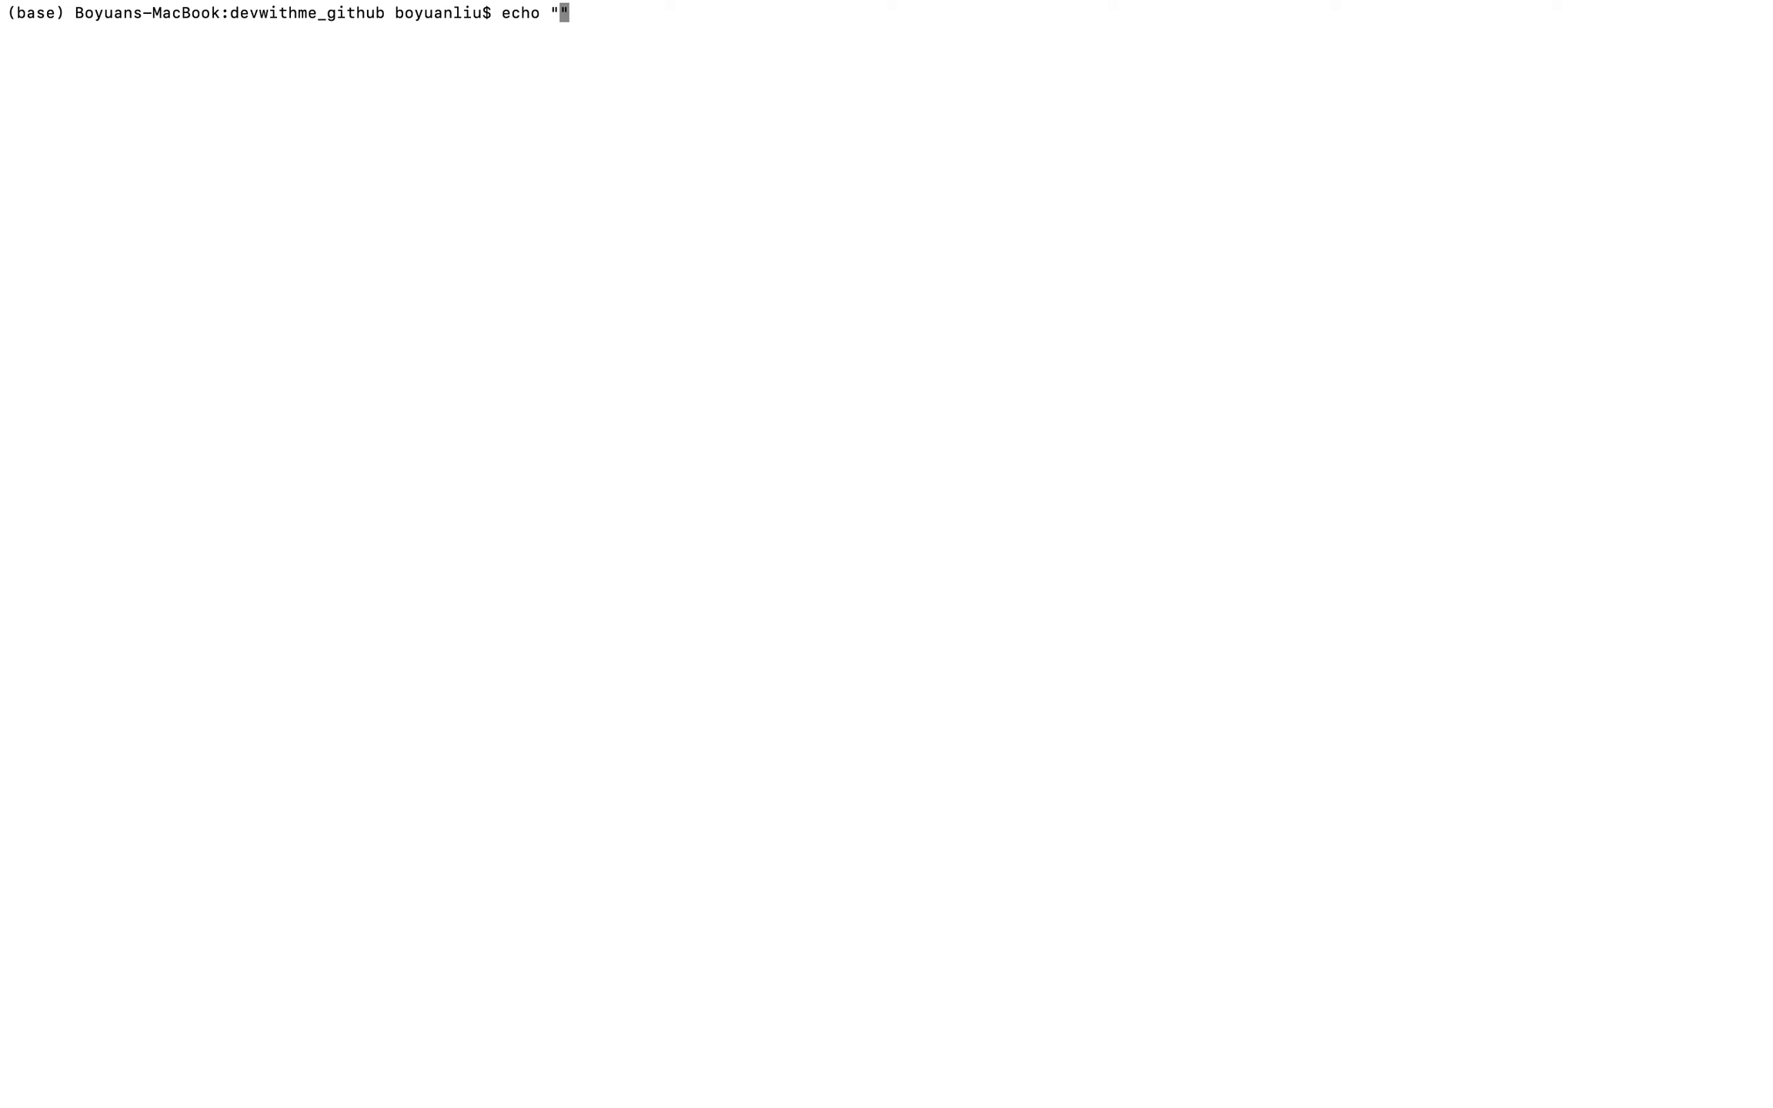
{"action": "type", "text": "index.htm"}
{"action": "key", "text": "BackSpace"}
{"action": "key", "text": "BackSpace"}
{"action": "key", "text": "BackSpace"}
{"action": "key", "text": "BackSpace"}
{"action": "key", "text": "BackSpace"}
{"action": "key", "text": "BackSpace"}
{"action": "key", "text": "BackSpace"}
{"action": "key", "text": "BackSpace"}
{"action": "key", "text": "BackSpace"}
{"action": "type", "text": "<>"}
{"action": "key", "text": "BackSpace"}
{"action": "type", "text": "h1>"}
{"action": "type", "text": ">?"}
{"action": "key", "text": "BackSpace"}
{"action": "key", "text": "BackSpace"}
{"action": "type", "text": ">?"}
{"action": "type", "text": "<?"}
{"action": "type", "text": "/h1"}
Insert the text Hello World between the h1 tags of the echo command.
{"action": "key", "text": "Left"}
{"action": "key", "text": "Left"}
{"action": "key", "text": "Left"}
{"action": "key", "text": "Right"}
{"action": "key", "text": "Right"}
{"action": "key", "text": "Left"}
{"action": "key", "text": "Left"}
{"action": "type", "text": "Hello World"}
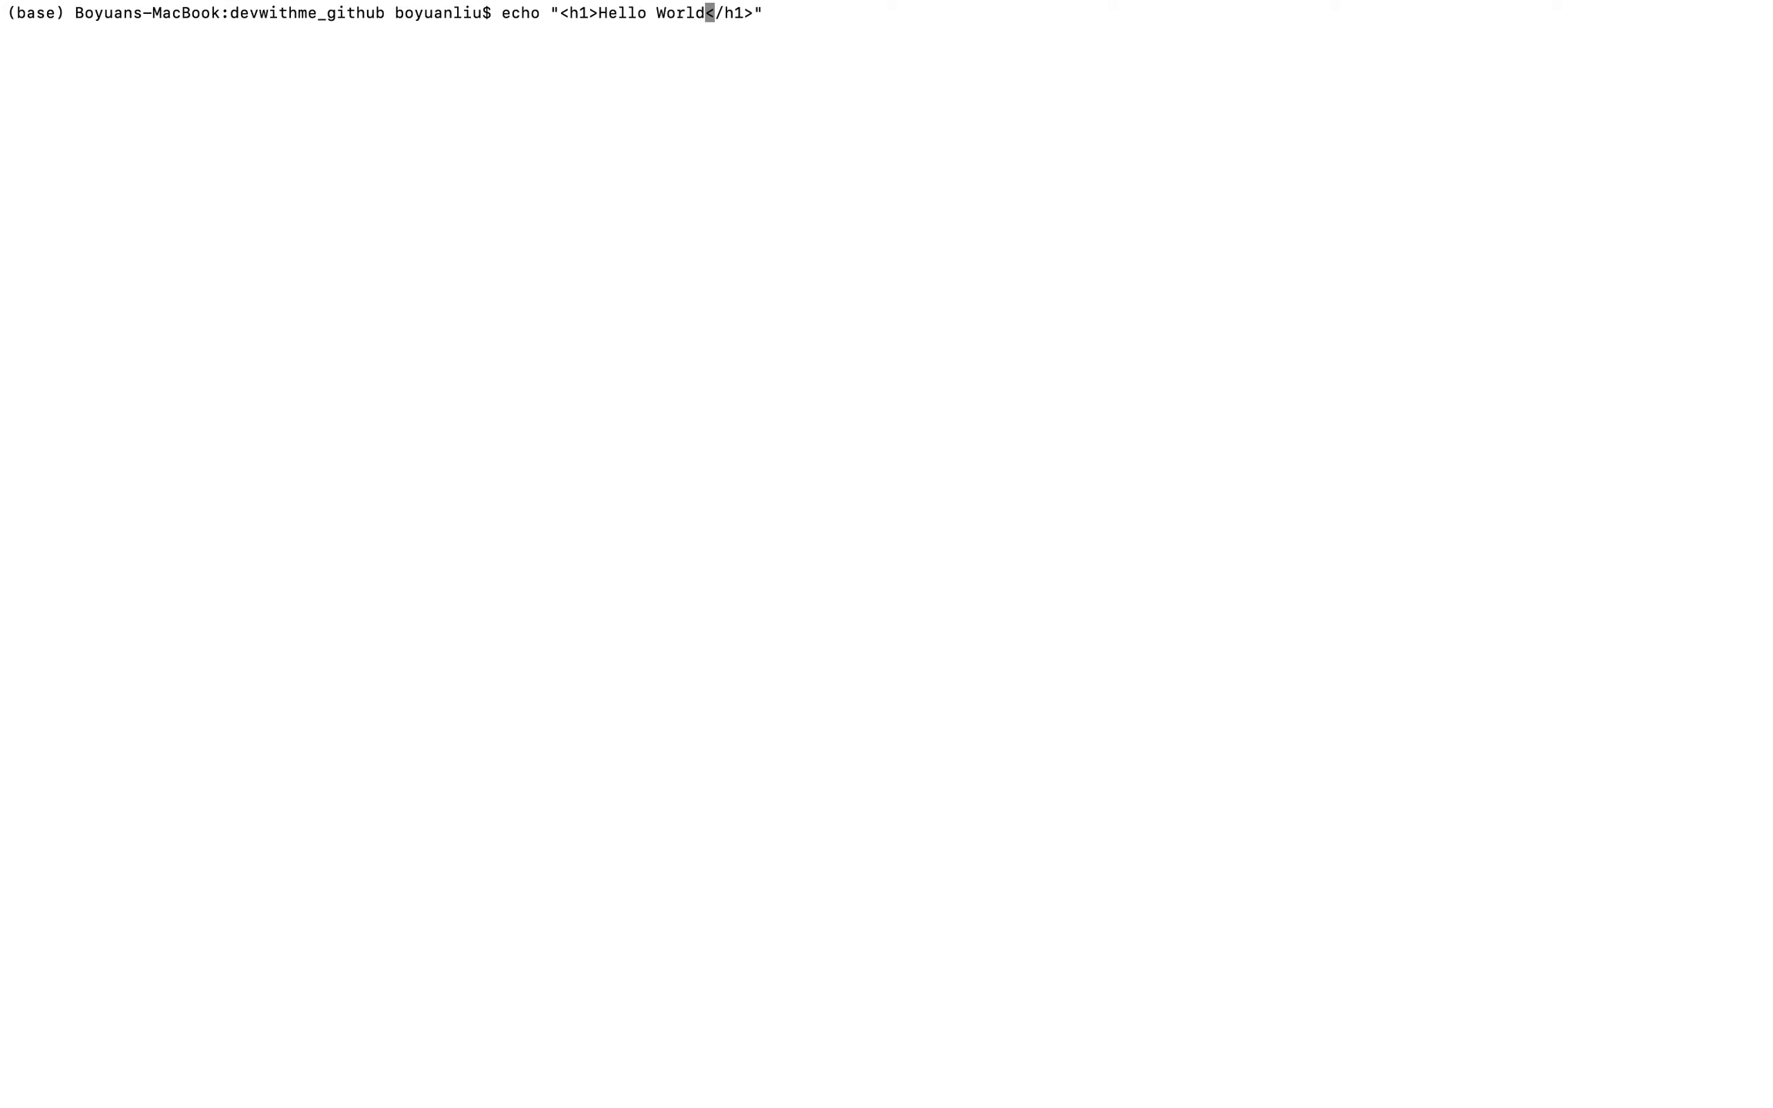
Append the echo command's output to index.html with >> and run it.
{"action": "key", "text": "Up"}
{"action": "key", "text": "Down"}
{"action": "type", "text": ">> index.html"}
{"action": "key", "text": "Return"}
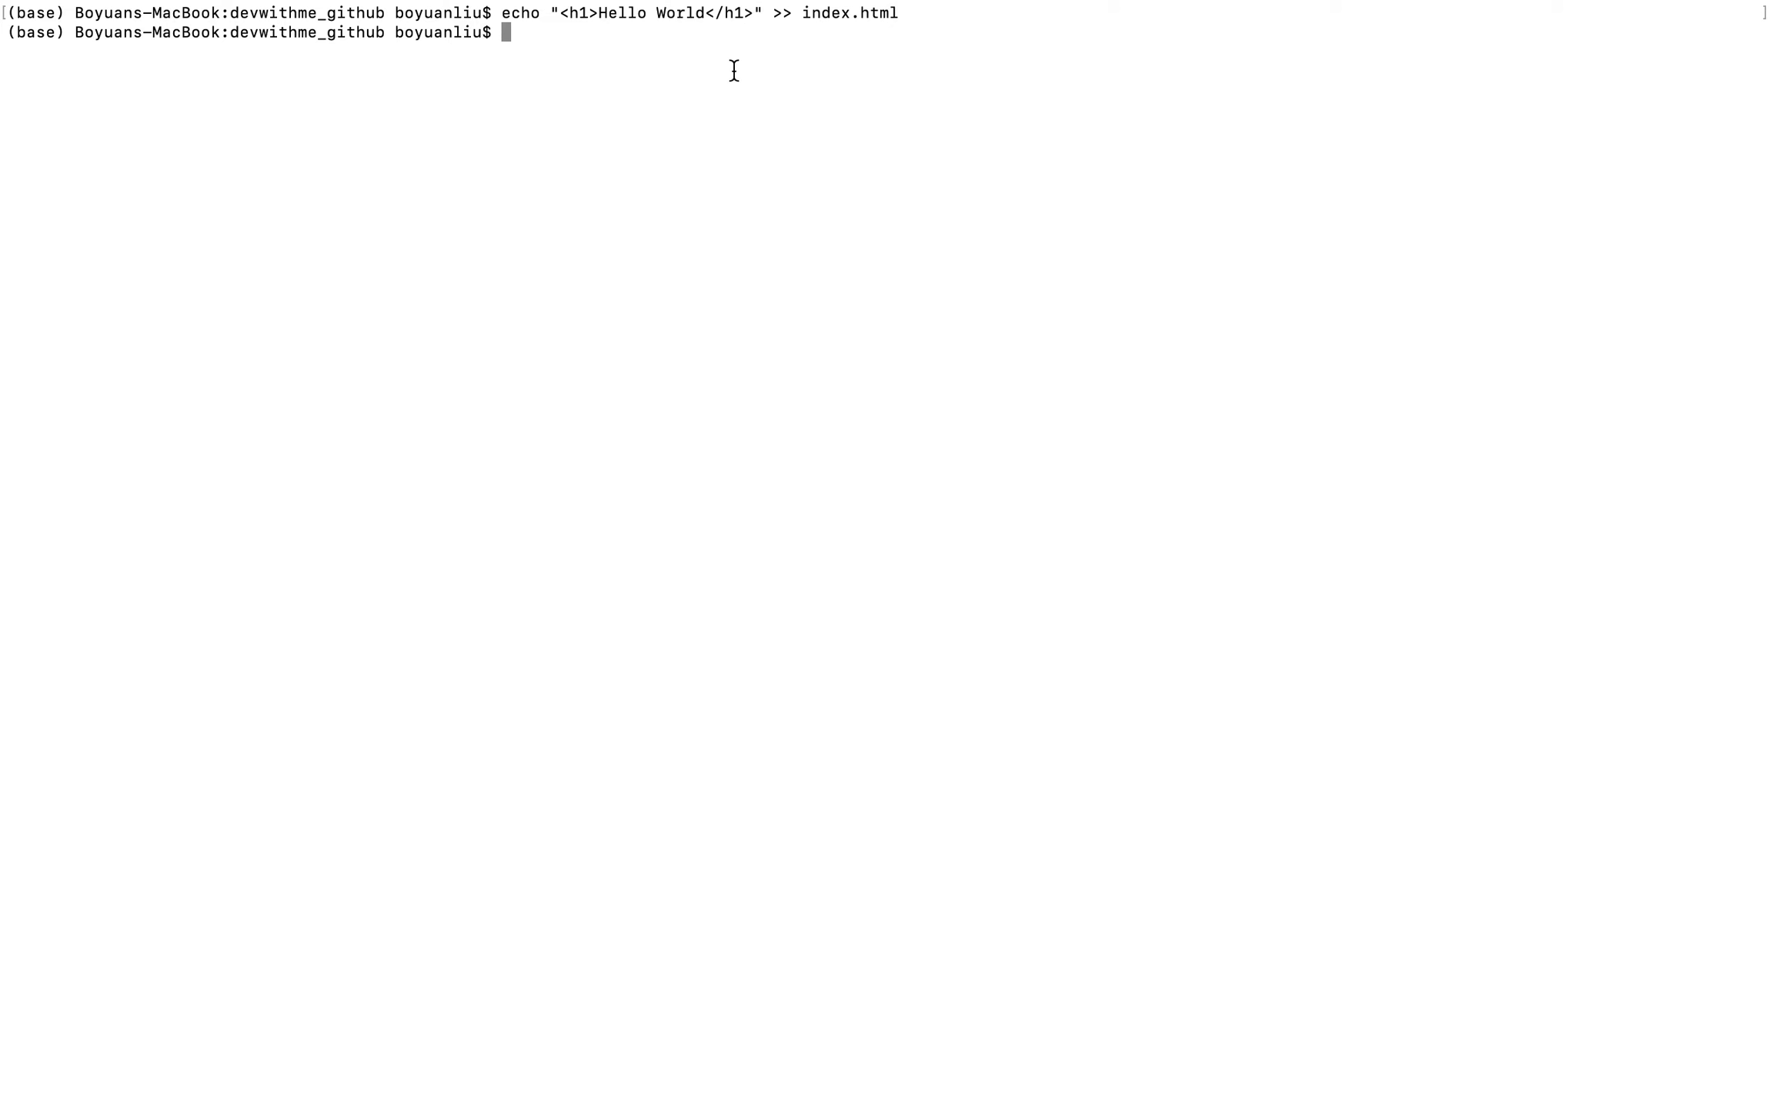
Switch to Chrome and open the repository's page for uploading files.
{"action": "key", "text": "ctrl+Right"}
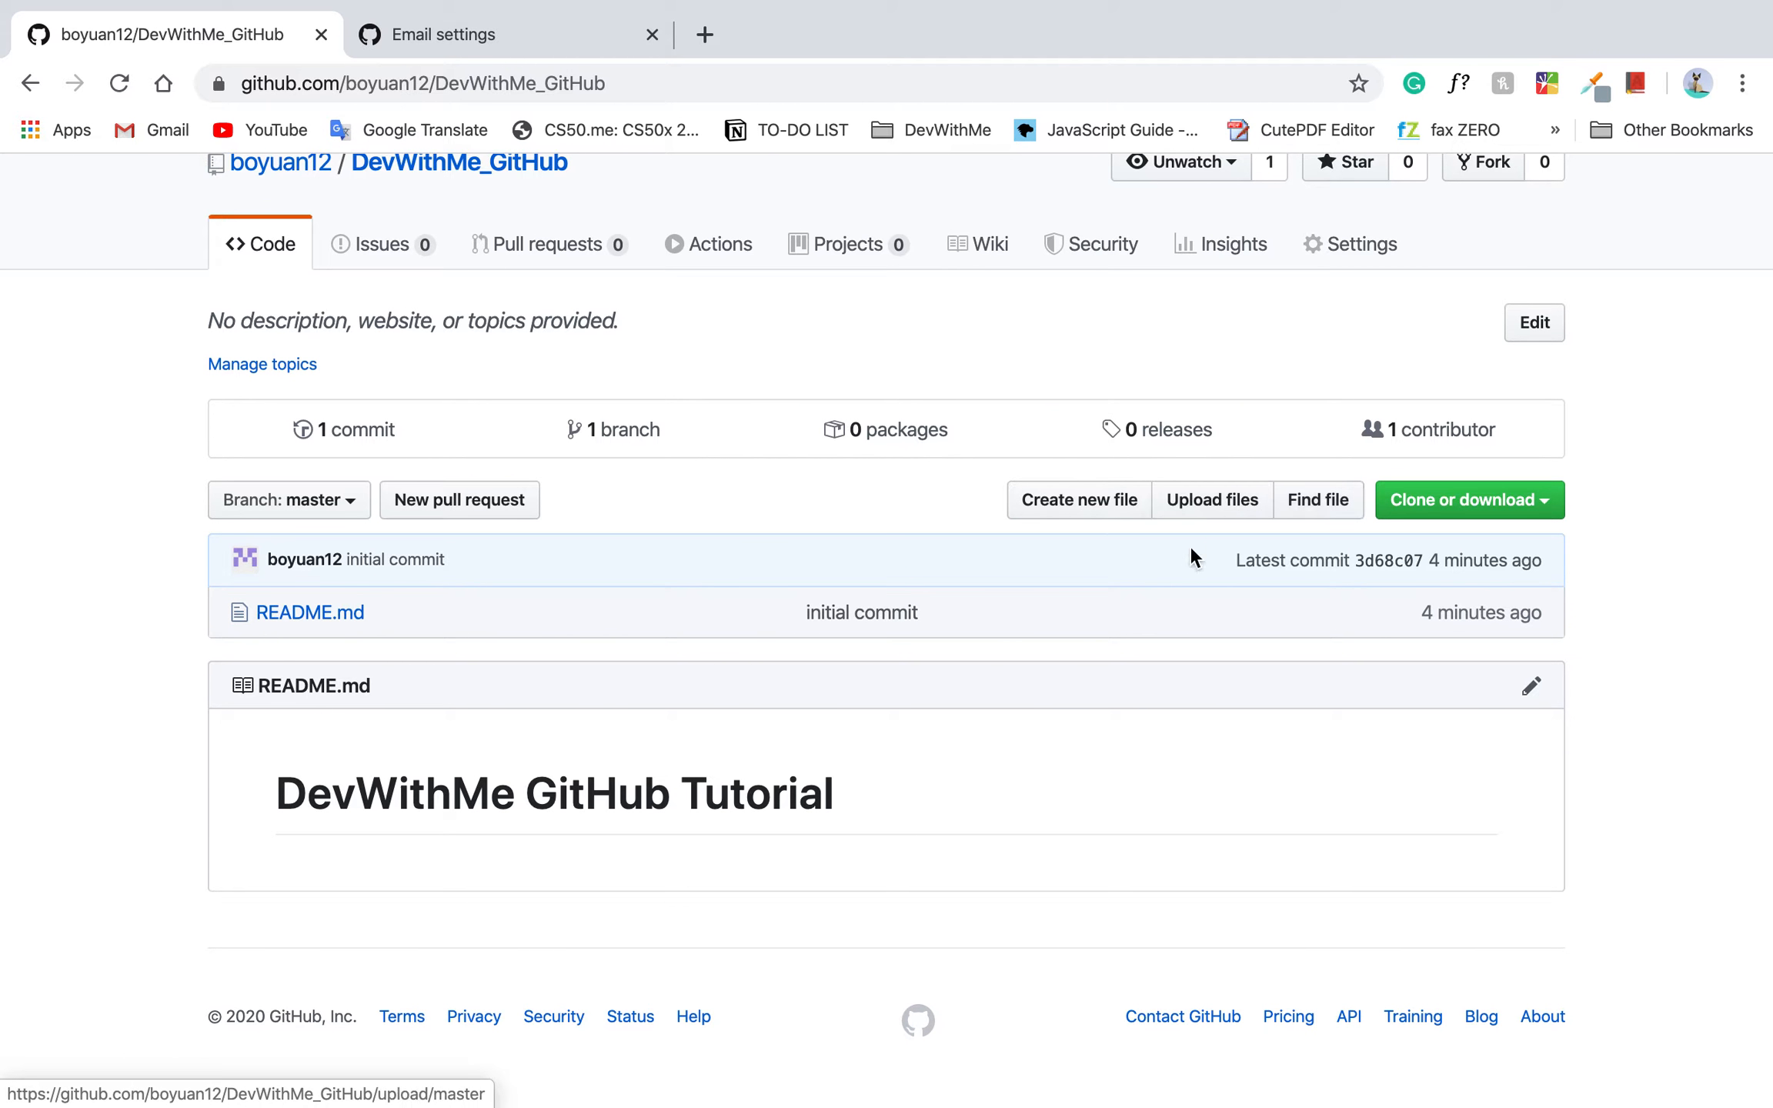
{"action": "key", "text": "ctrl+Left"}
{"action": "key", "text": "ctrl+Right"}
{"action": "left_click", "coordinate": [1215, 502]}
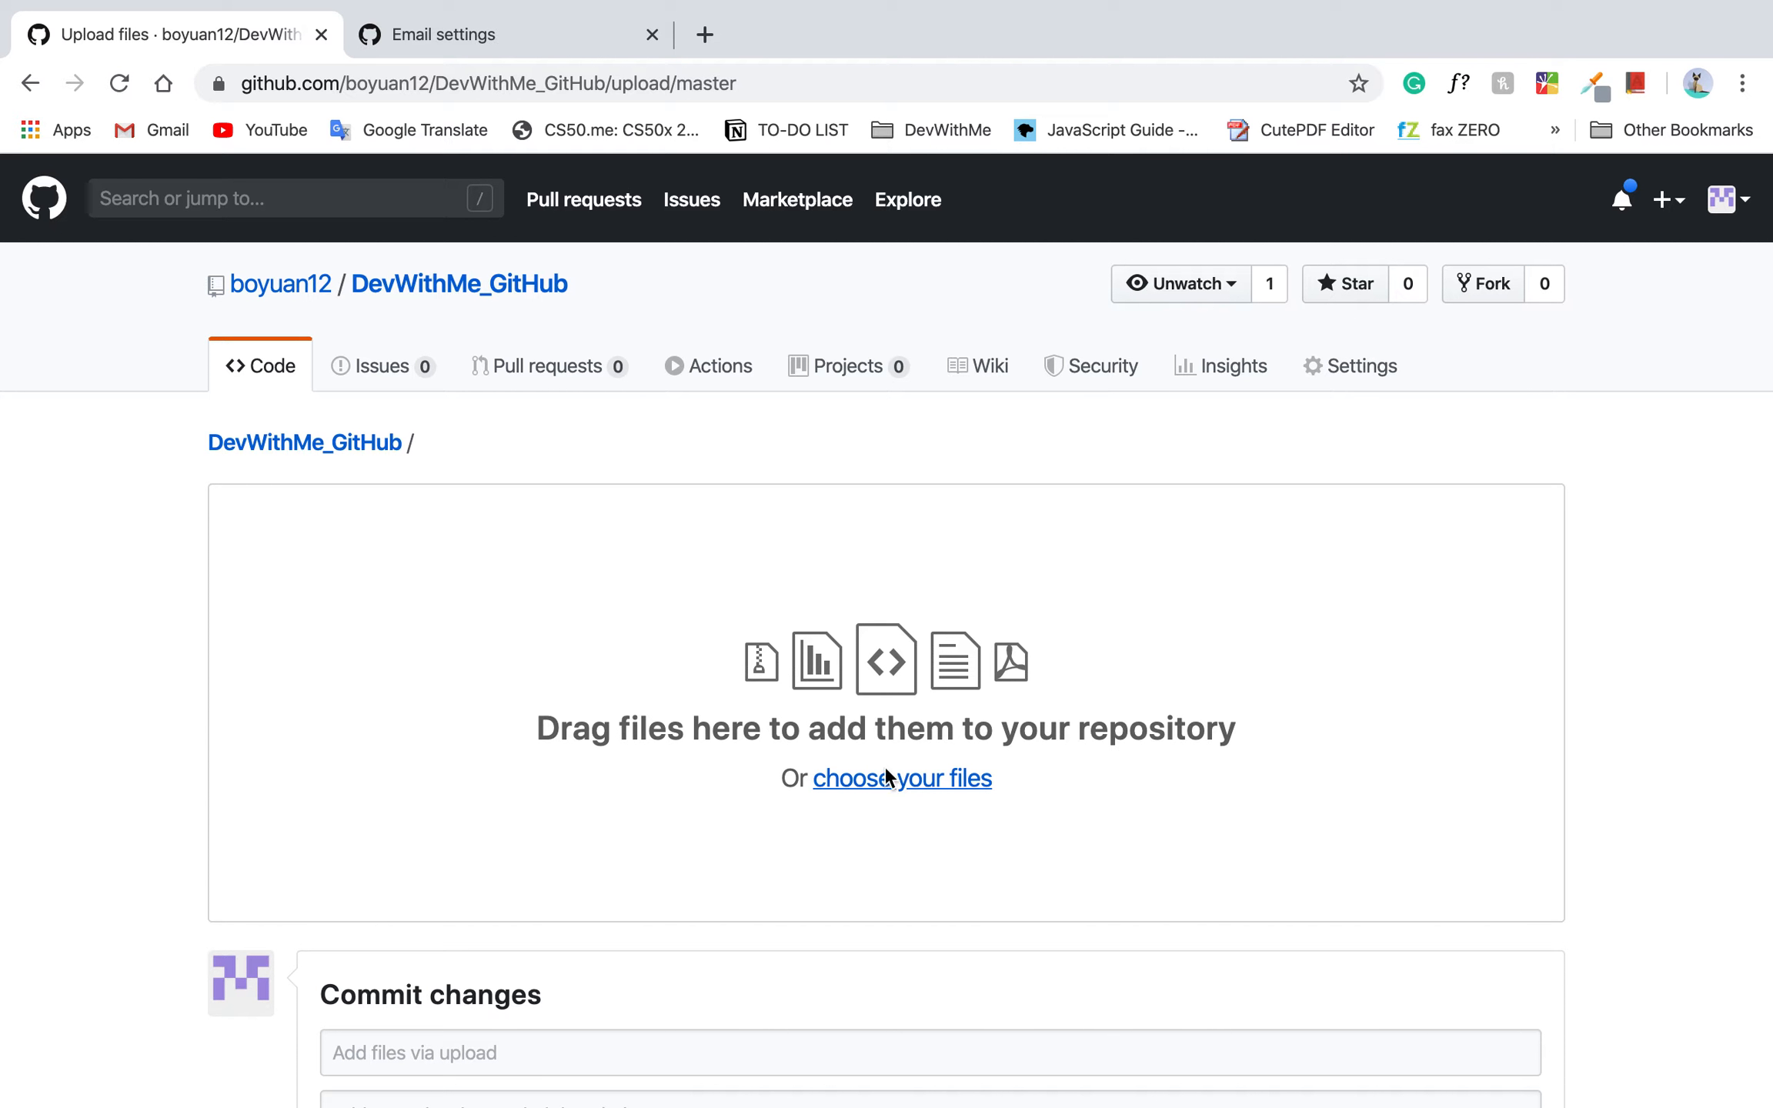
{"action": "left_click", "coordinate": [801, 766]}
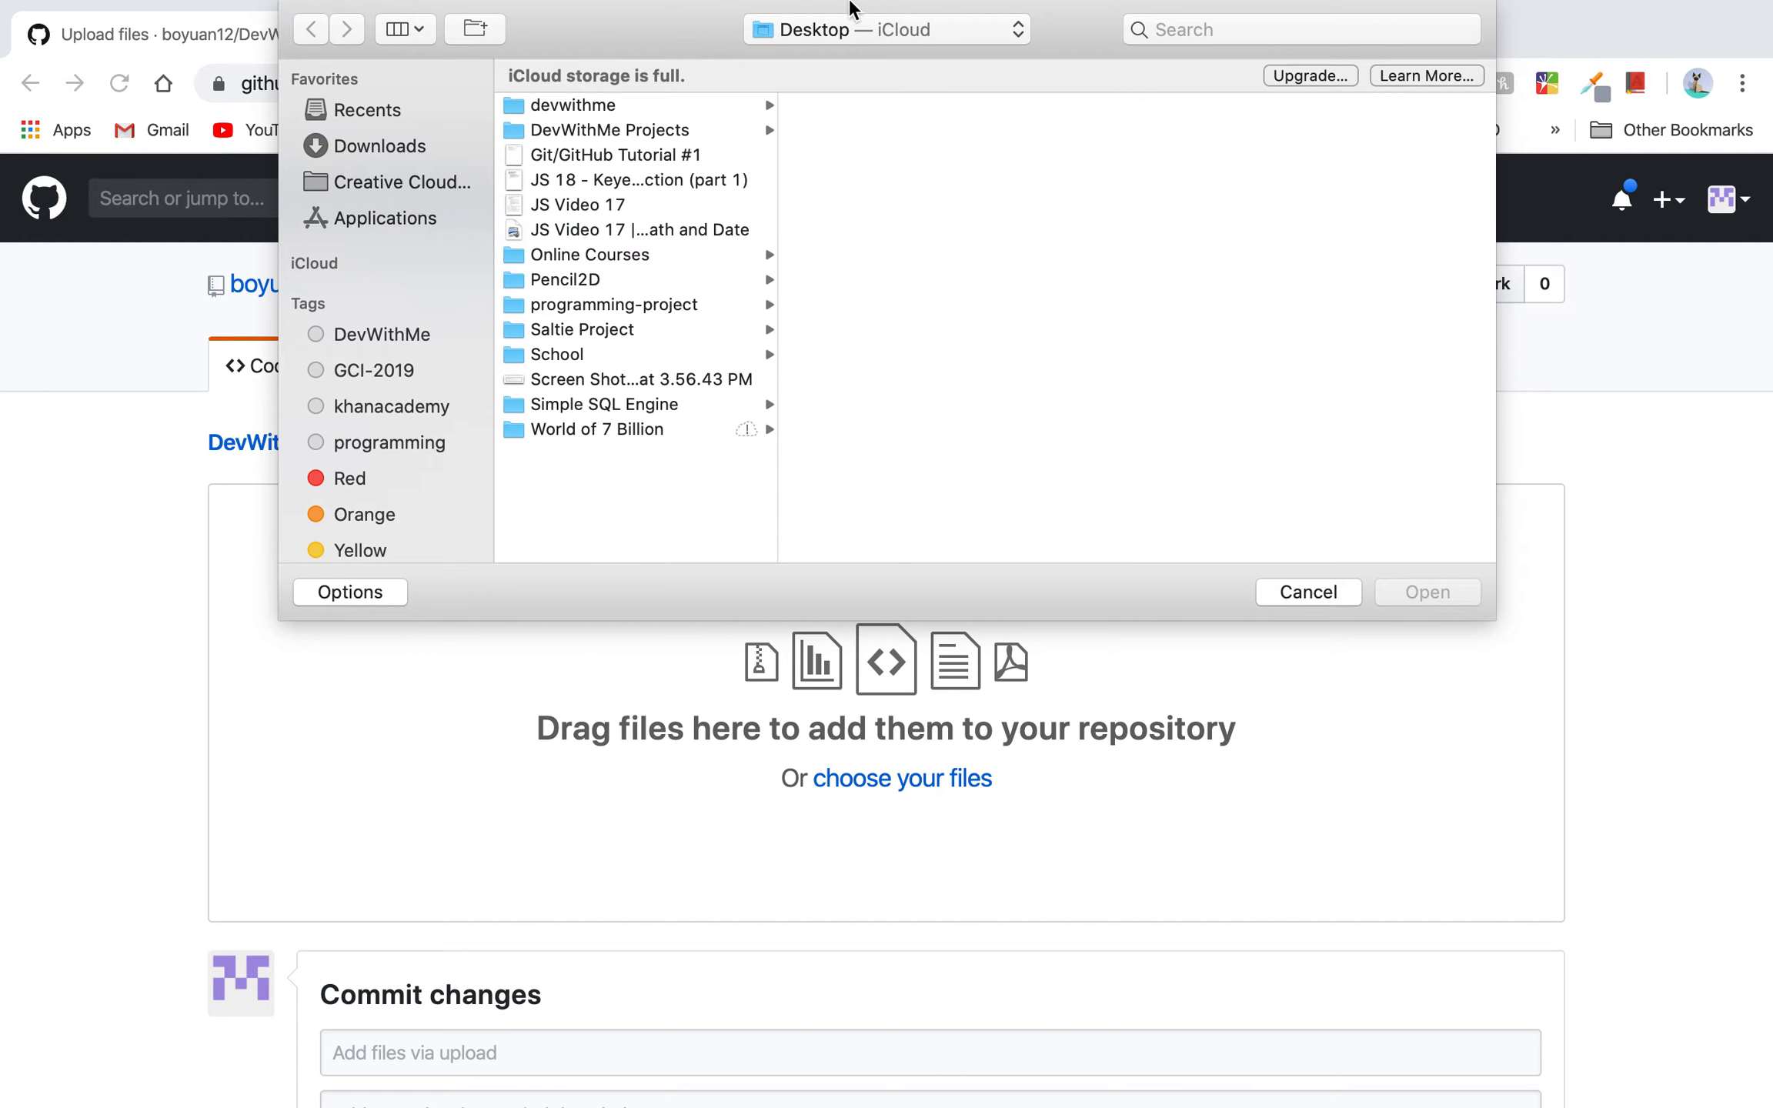
{"action": "left_click", "coordinate": [844, 43]}
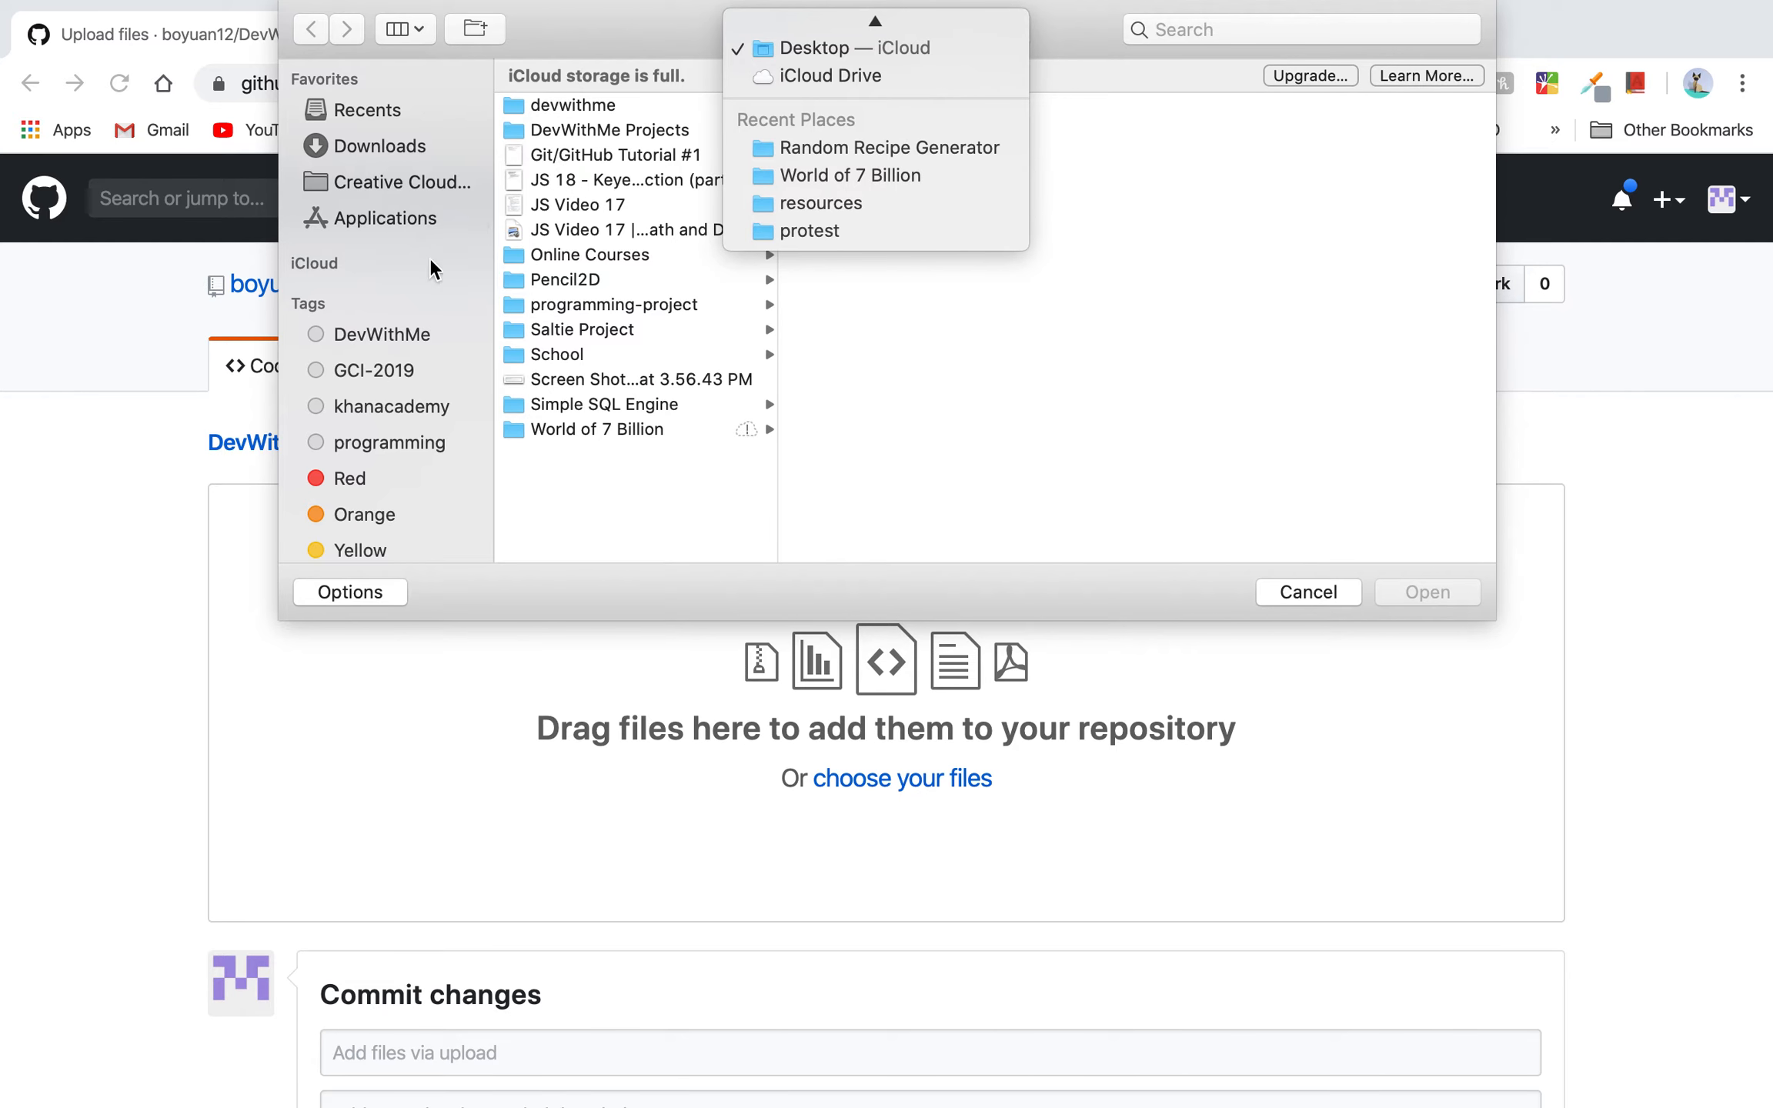
{"action": "left_click", "coordinate": [384, 115]}
{"action": "left_click", "coordinate": [384, 114]}
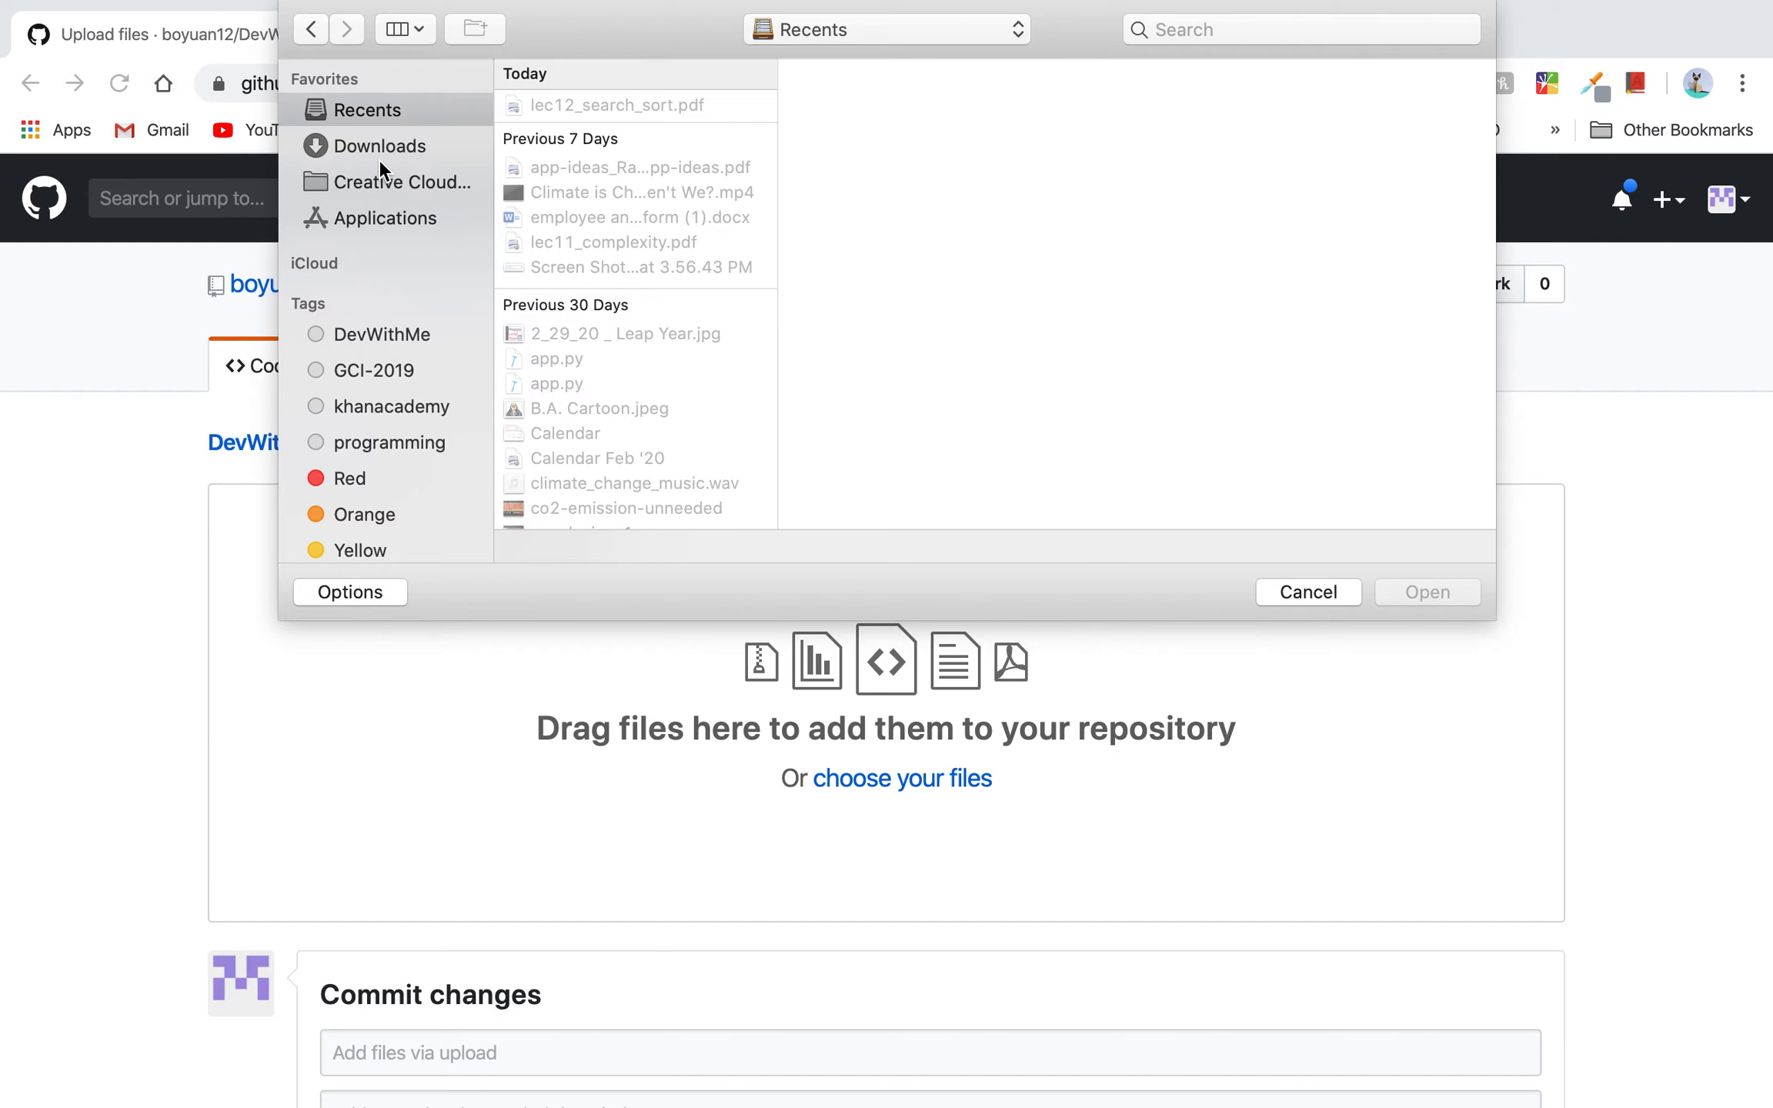
{"action": "left_click", "coordinate": [378, 148]}
{"action": "left_click", "coordinate": [1308, 592]}
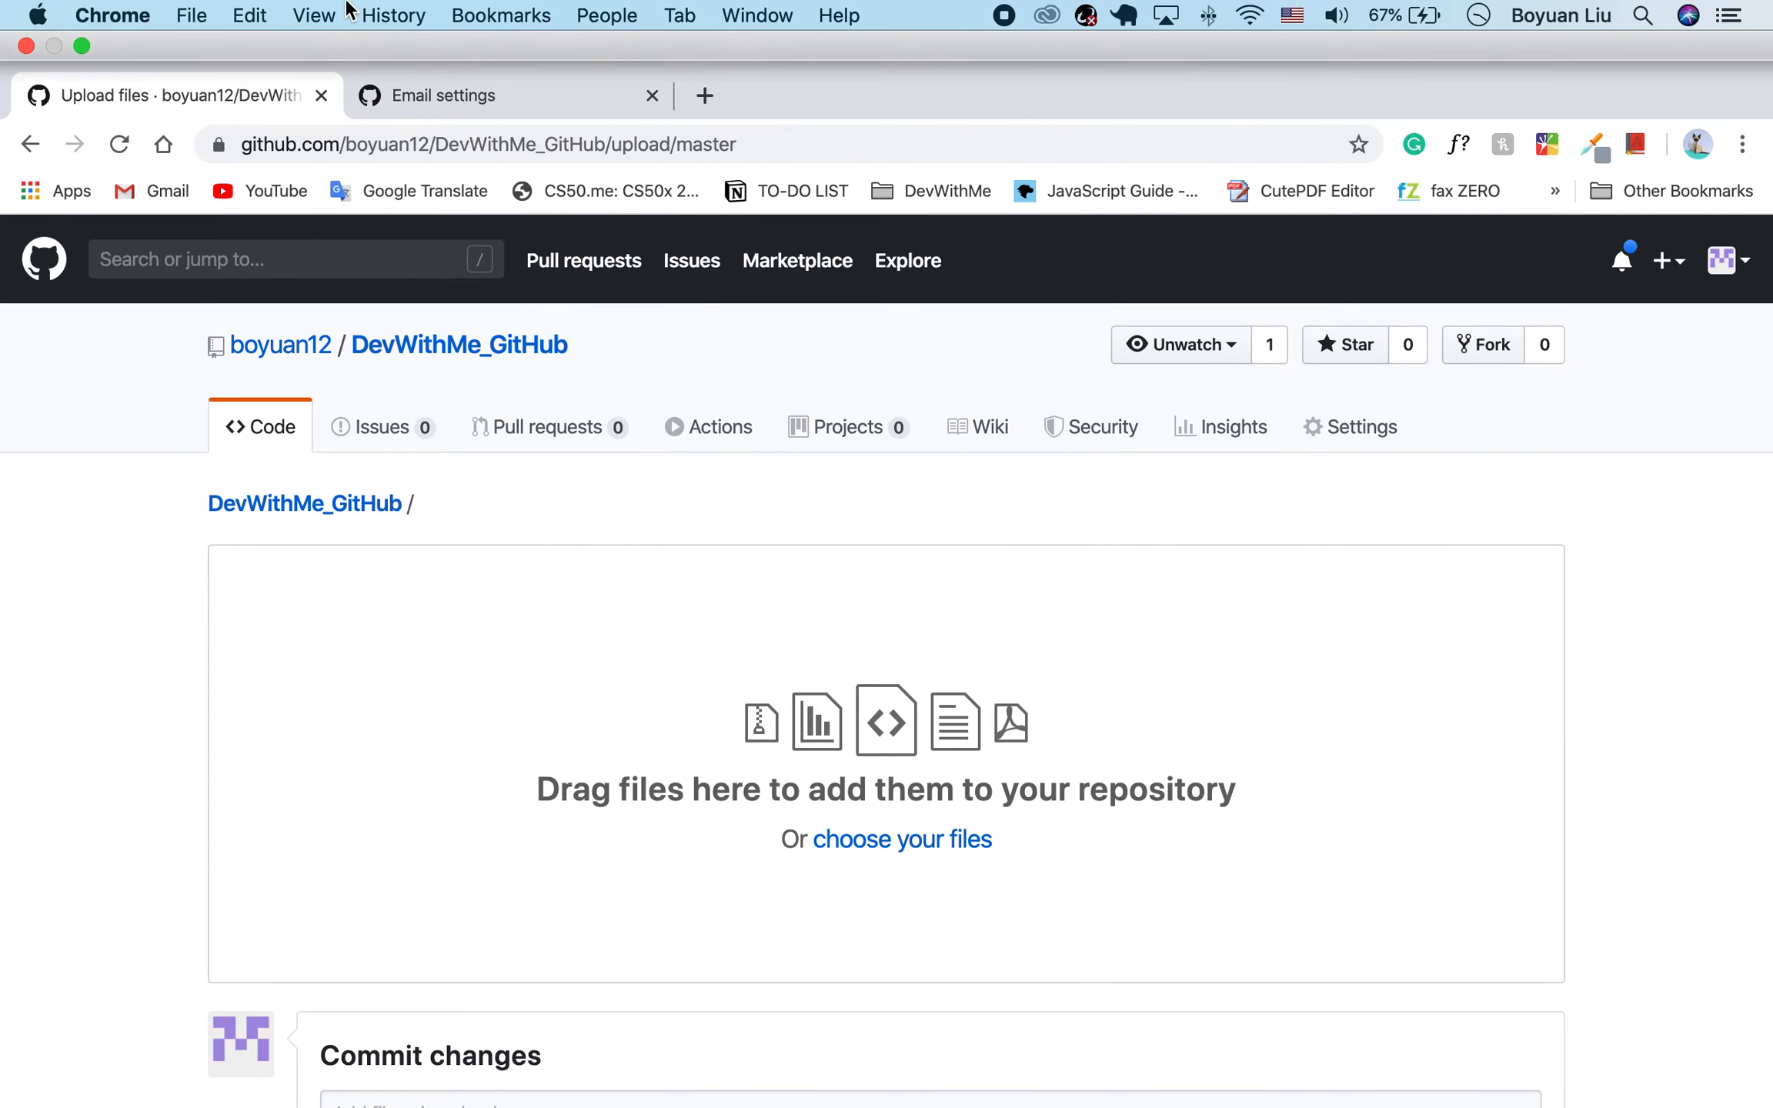
Take the Chrome and Terminal windows out of full screen and clear the terminal.
{"action": "left_click", "coordinate": [80, 45]}
{"action": "key", "text": "ctrl+Right"}
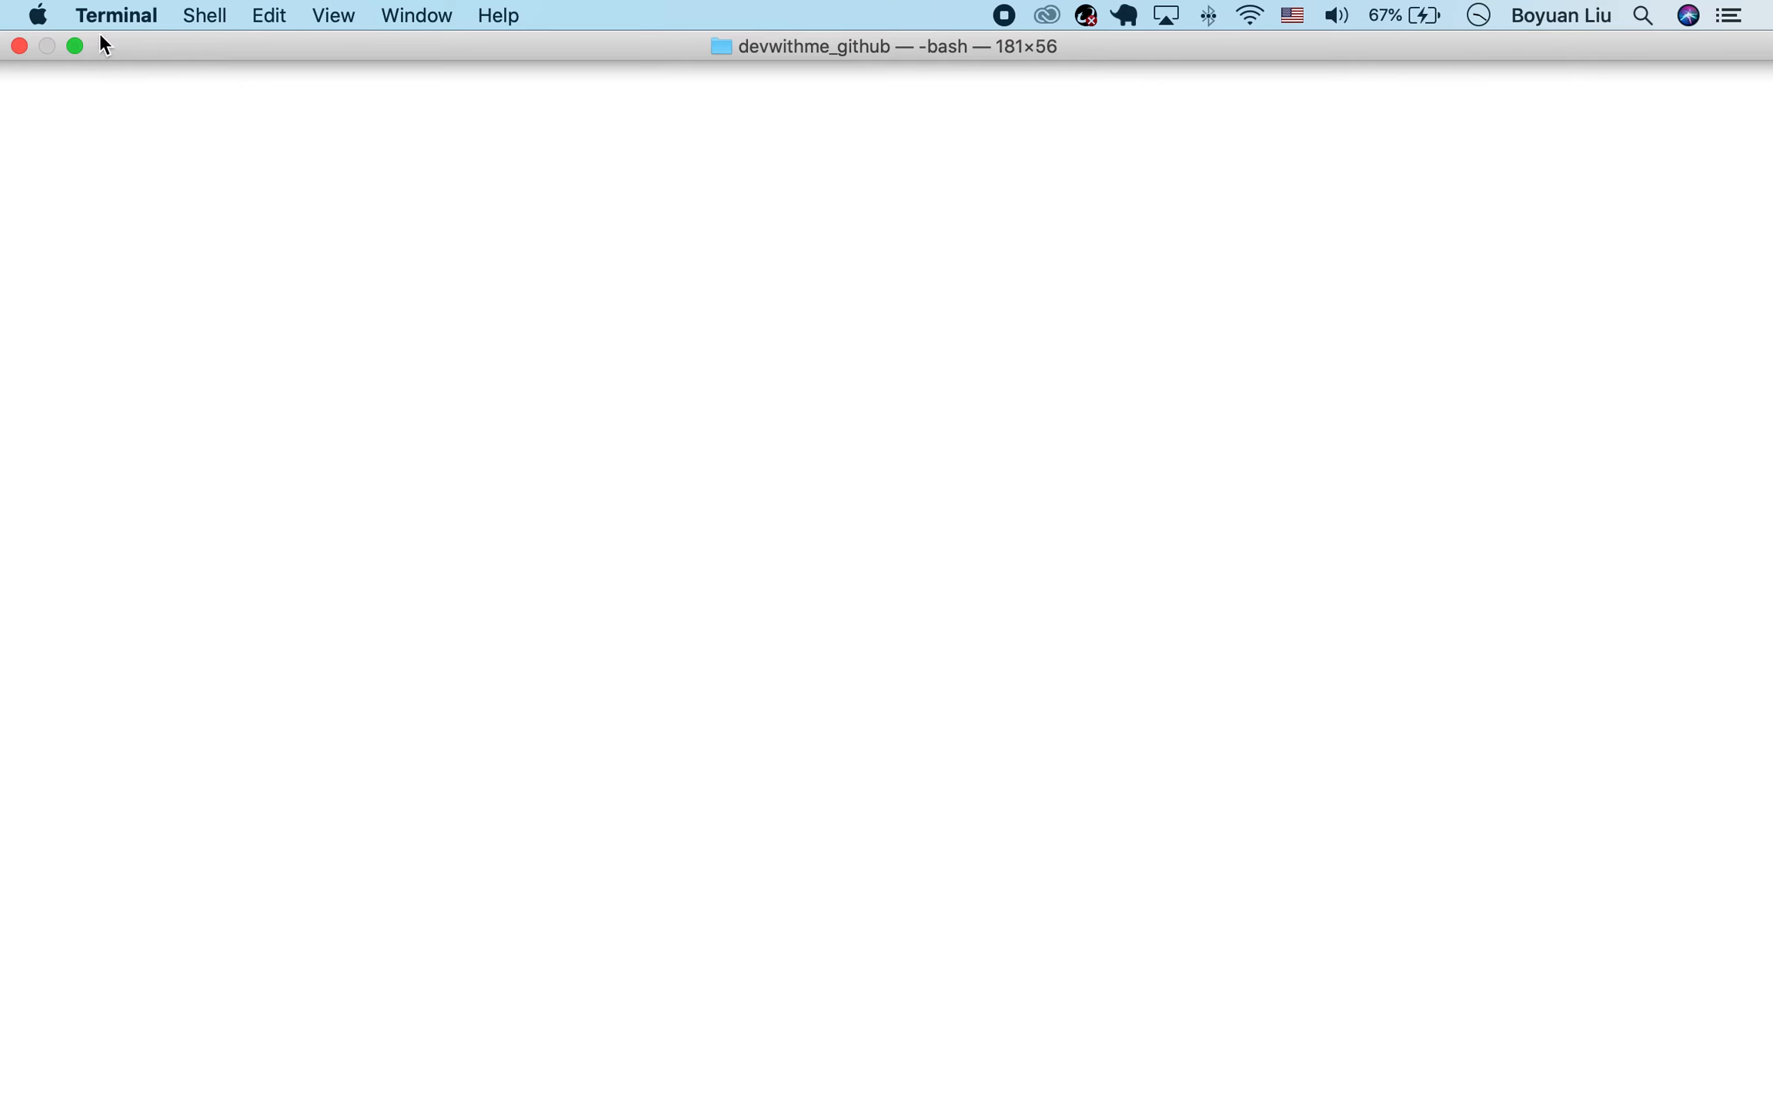
{"action": "left_click", "coordinate": [75, 45]}
{"action": "left_click", "coordinate": [694, 179]}
{"action": "scroll", "coordinate": [669, 178], "scroll_direction": "up", "scroll_amount": 10}
{"action": "scroll", "coordinate": [670, 179], "scroll_direction": "down", "scroll_amount": 10}
{"action": "type", "text": "clear"}
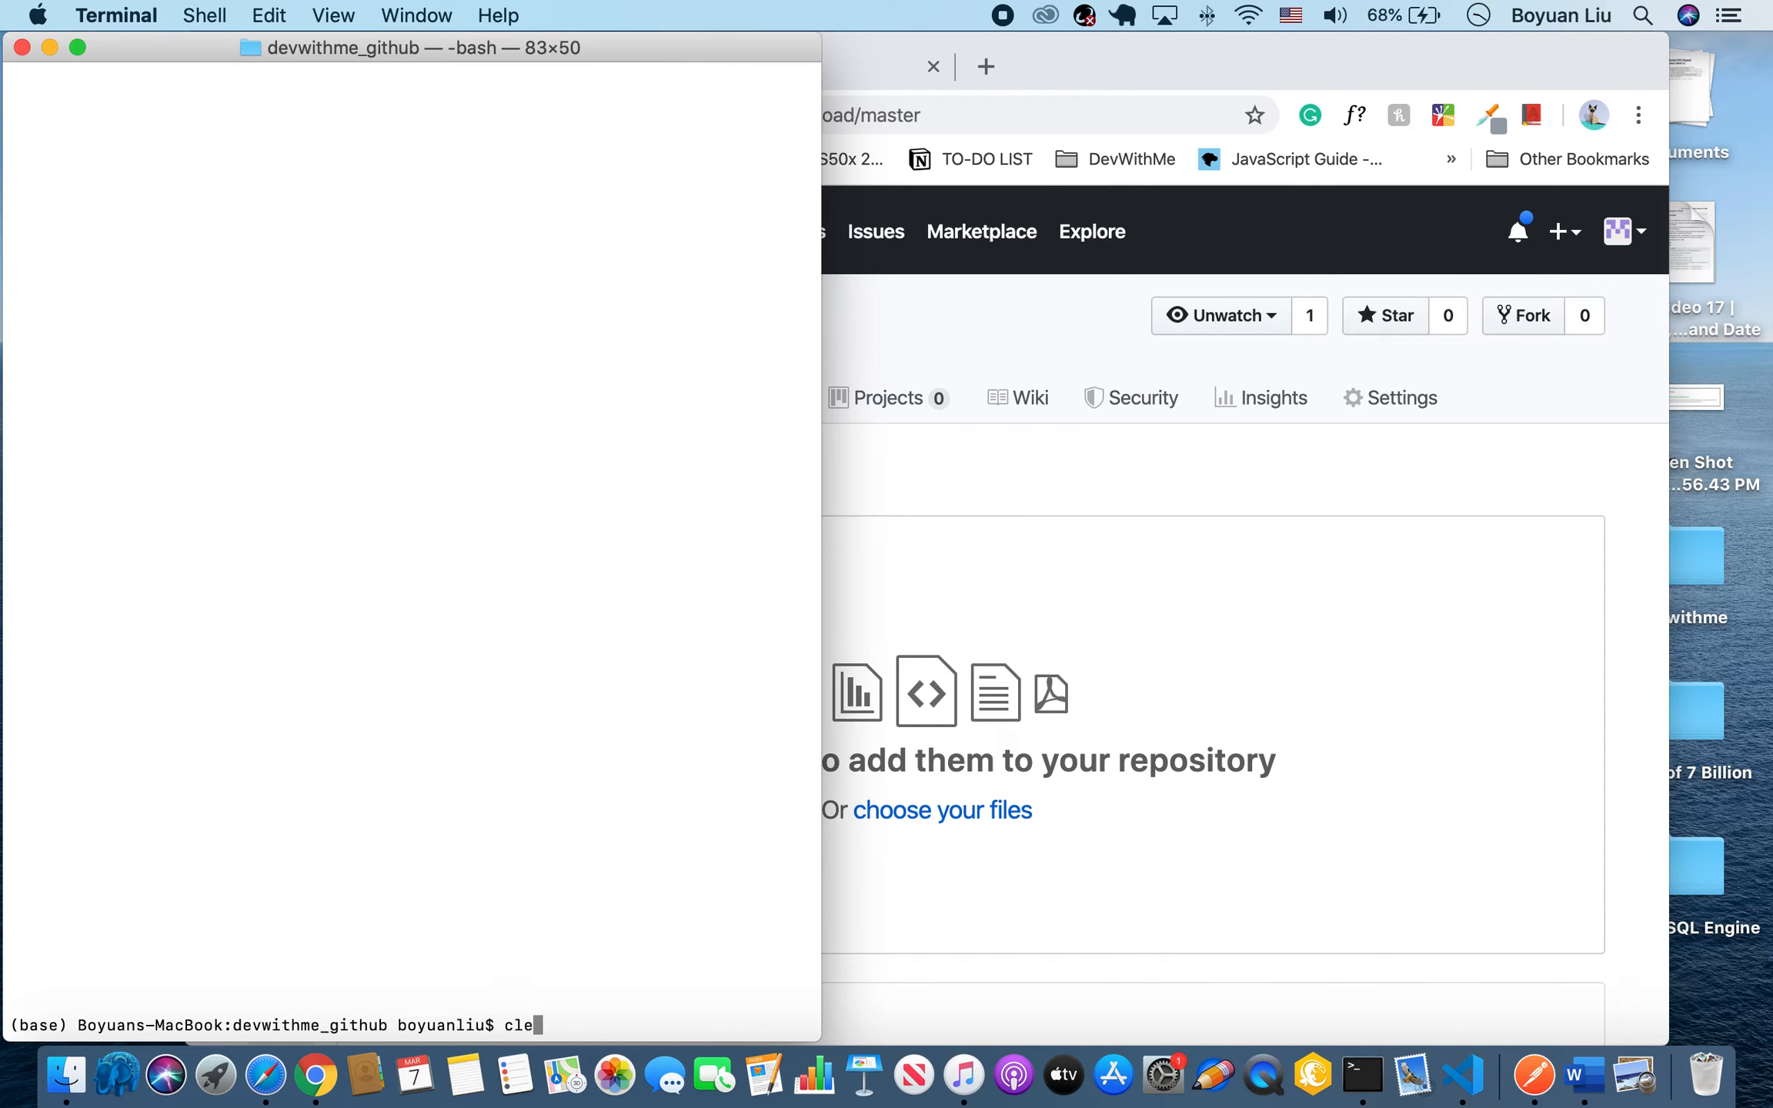
{"action": "key", "text": "Return"}
Open the parent folder in Finder by running open .. and look through its files.
{"action": "type", "text": "open .."}
{"action": "key", "text": "Return"}
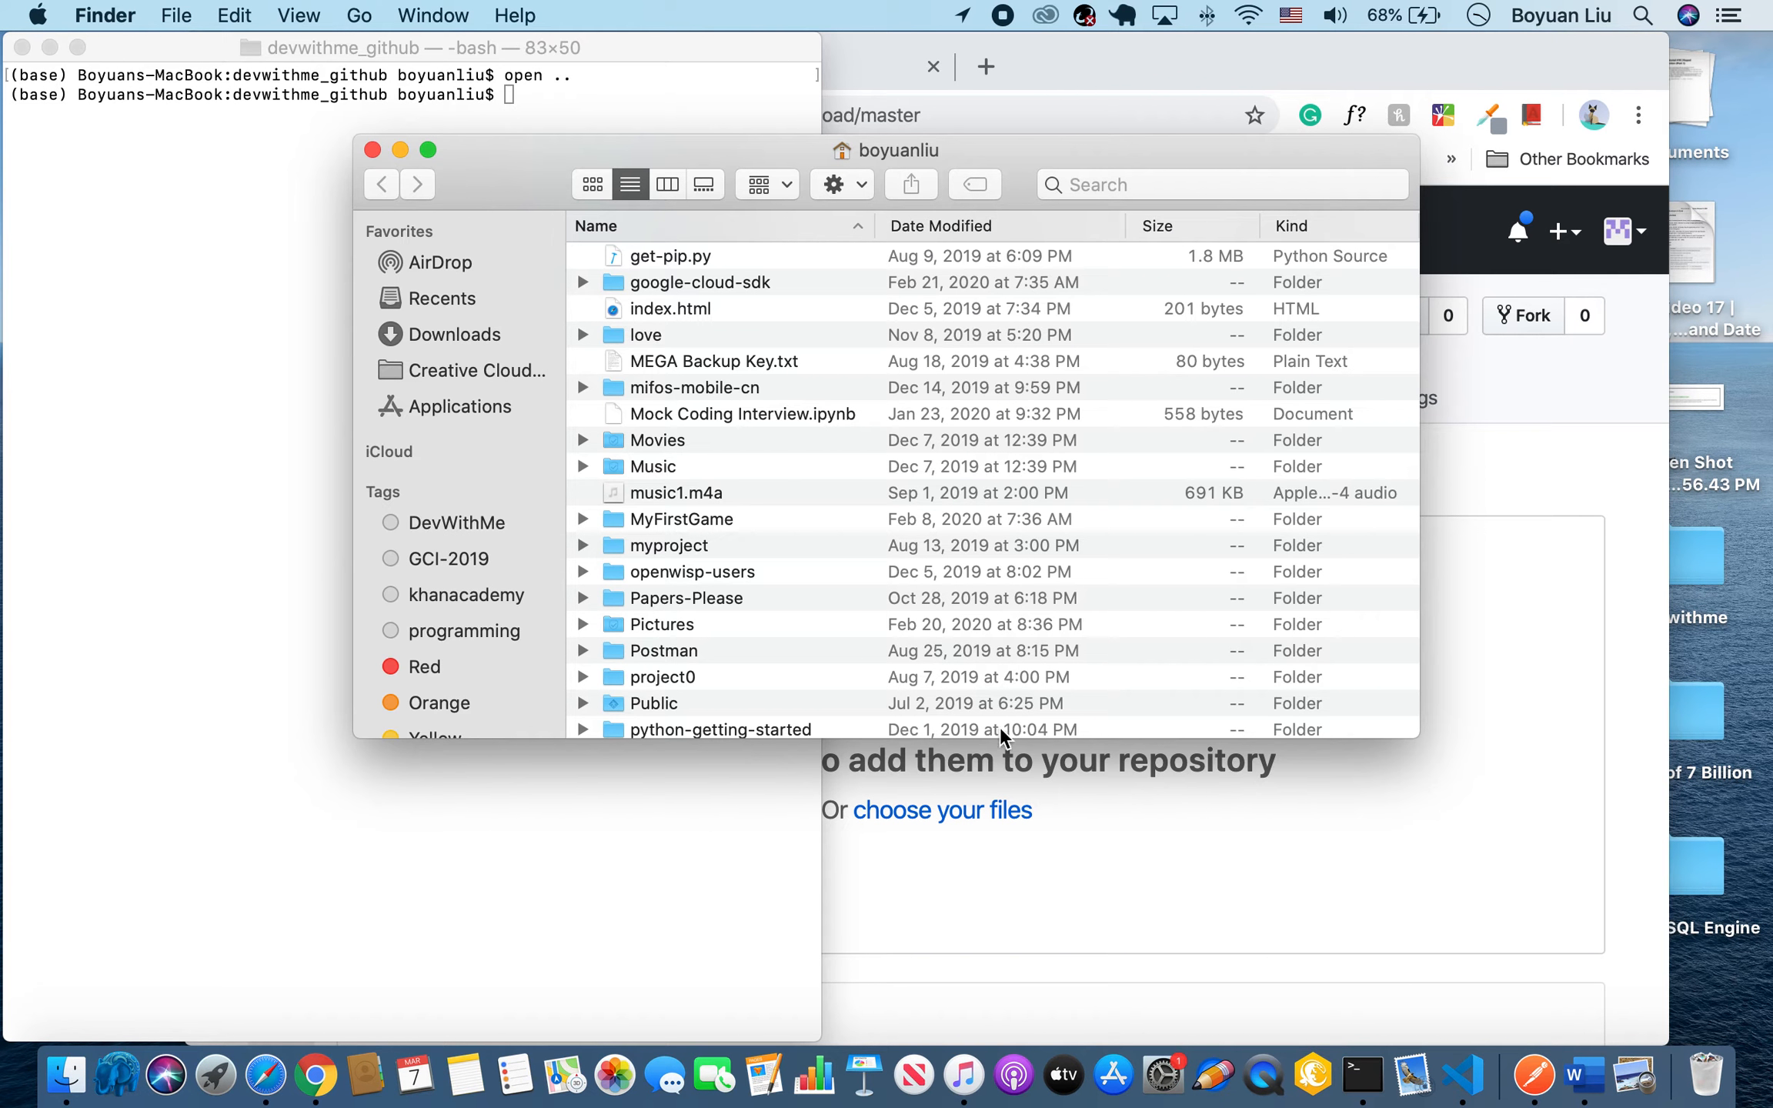
{"action": "scroll", "coordinate": [1000, 735], "scroll_direction": "down", "scroll_amount": 5}
From Terminal, open the current devwithme_github folder in Finder with open . and select index.html.
{"action": "left_click", "coordinate": [438, 821]}
{"action": "type", "text": "open"}
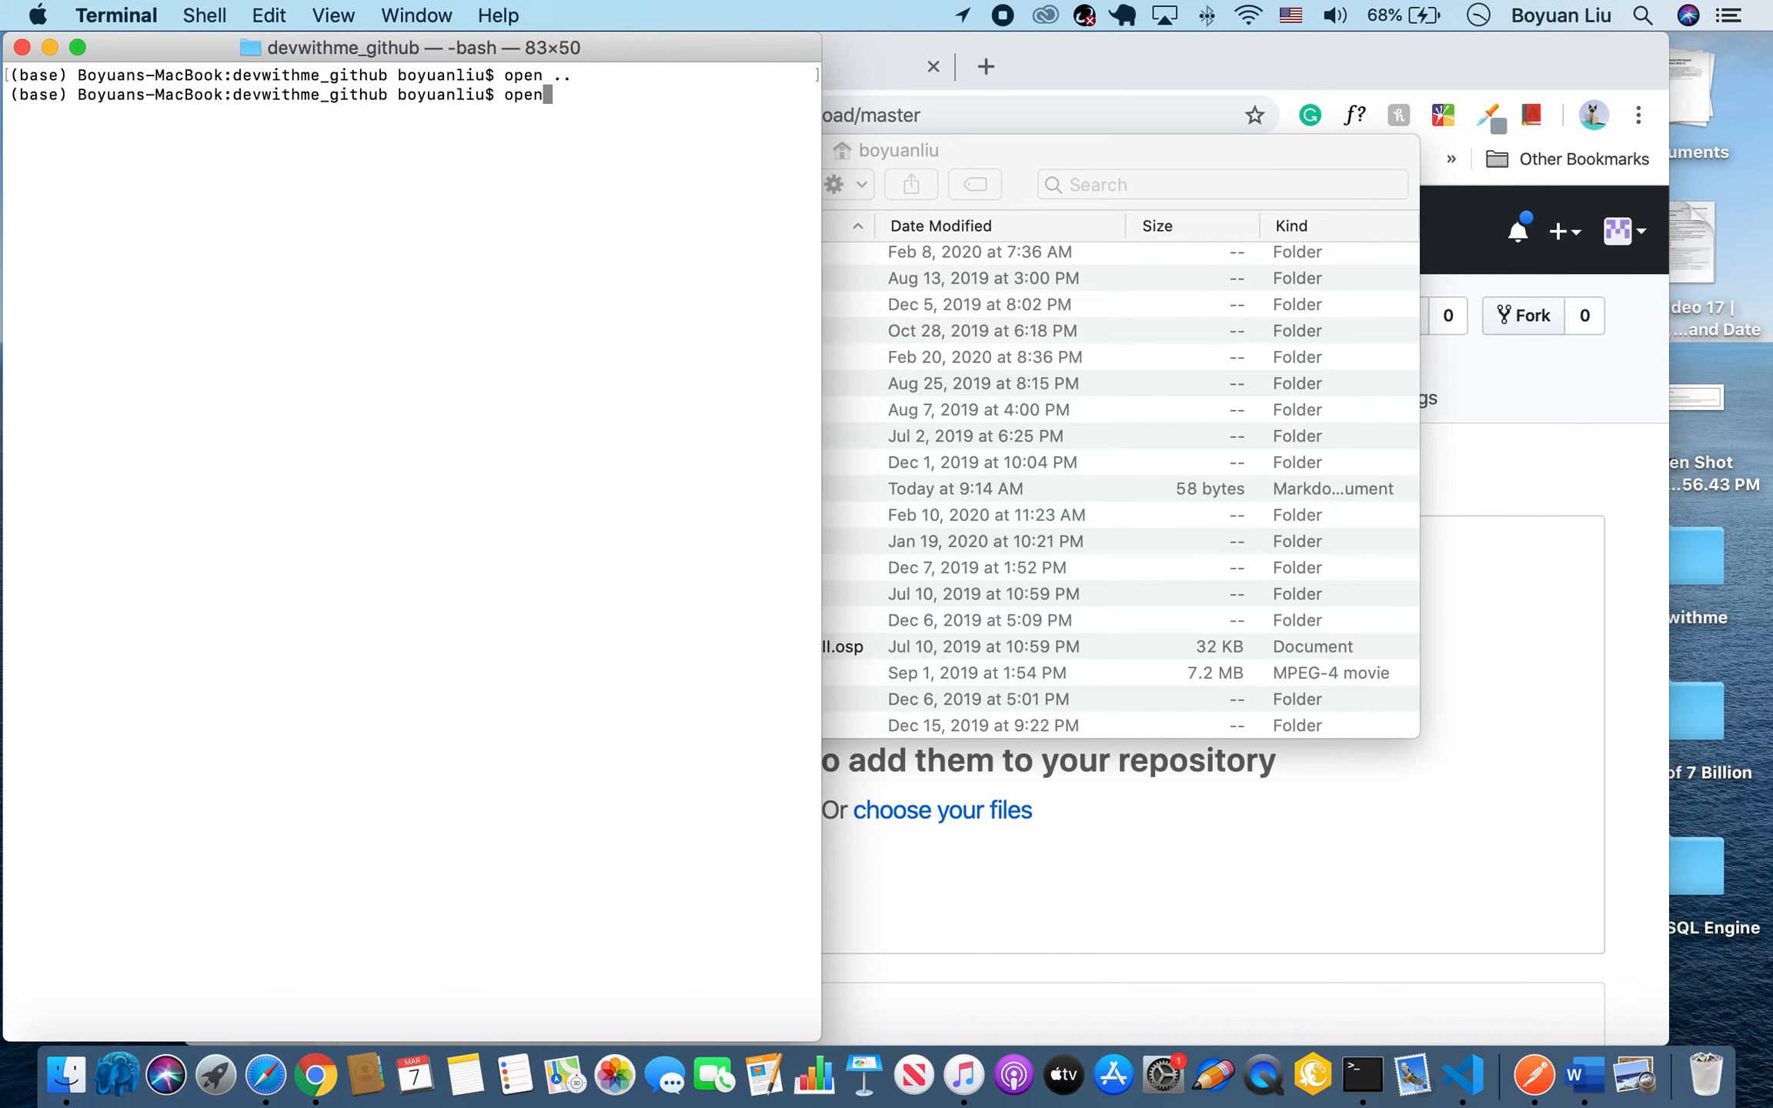
{"action": "key", "text": "Return"}
{"action": "type", "text": "open ."}
{"action": "key", "text": "Return"}
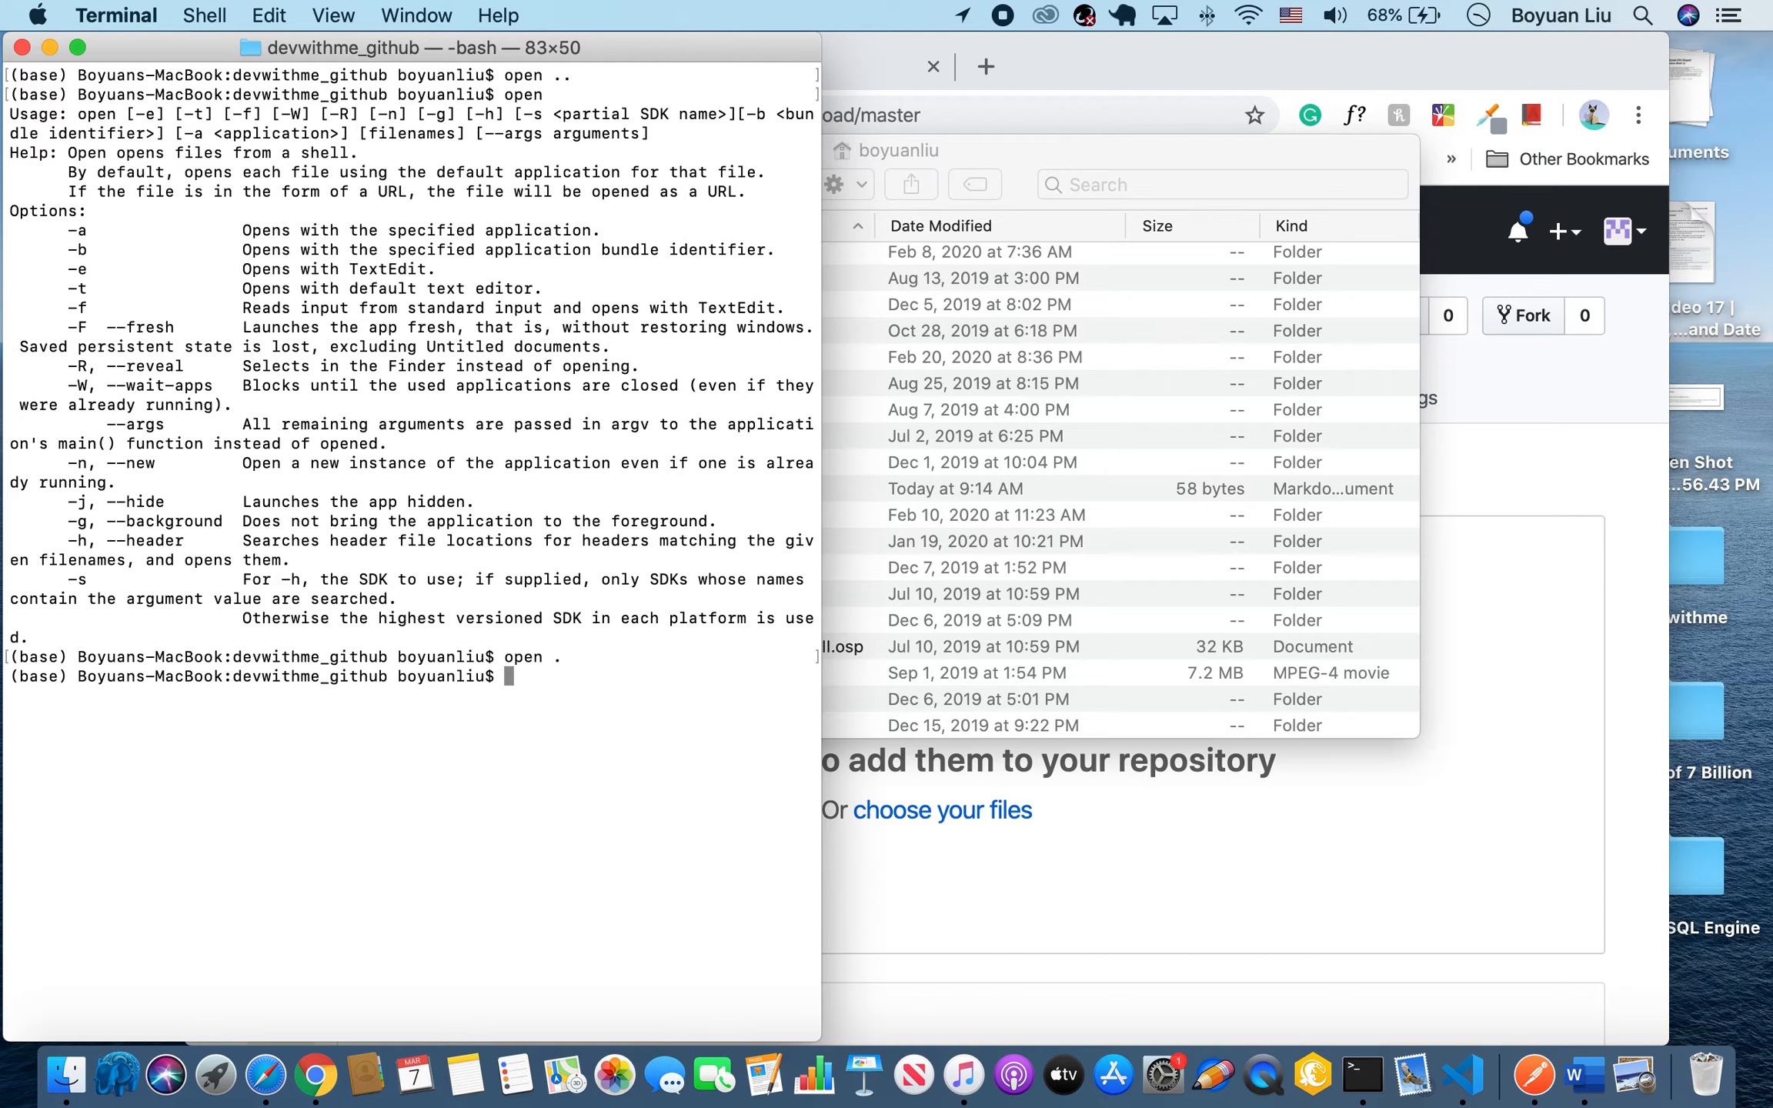
{"action": "left_click", "coordinate": [723, 287]}
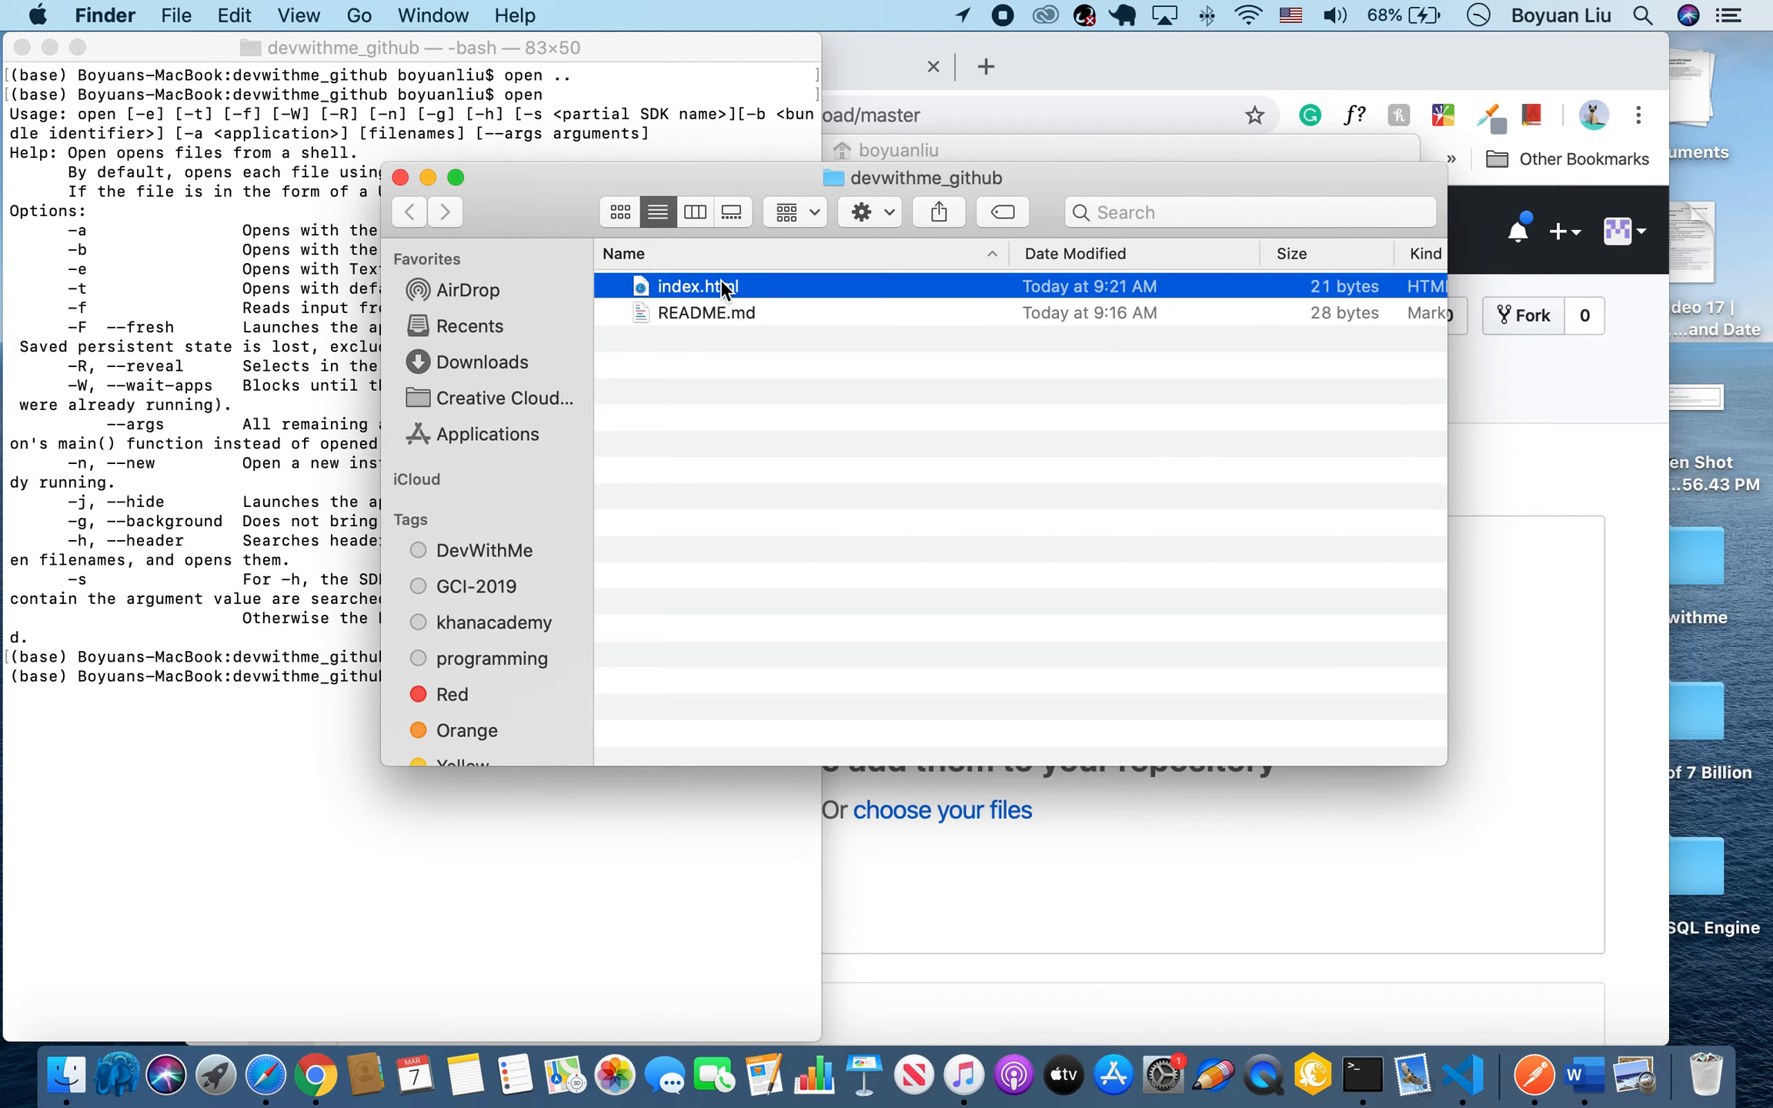
Arrange the Chrome and Finder windows side by side, upload index.html to the DevWithMe_GitHub repository and commit the change.
{"action": "left_click", "coordinate": [1199, 842]}
{"action": "left_click_drag", "start_coordinate": [1183, 63], "coordinate": [1770, 63]}
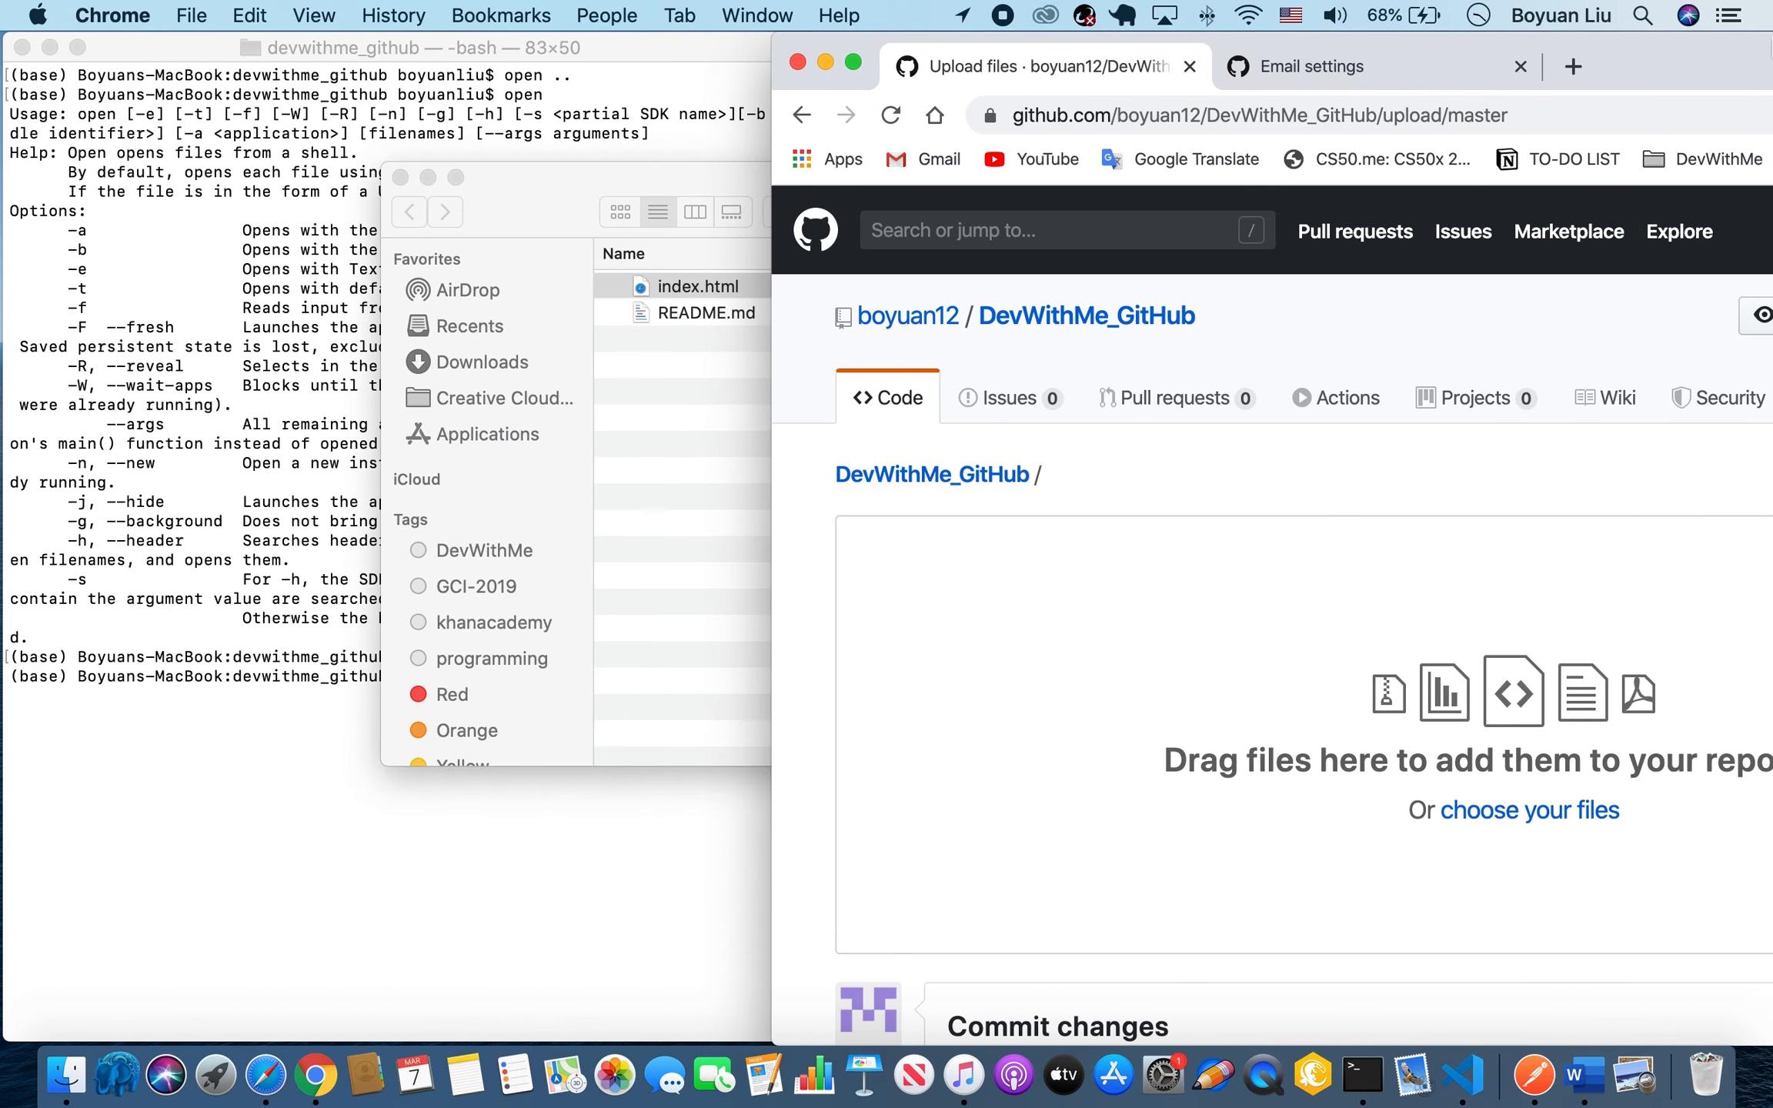
{"action": "left_click_drag", "start_coordinate": [608, 179], "coordinate": [175, 66]}
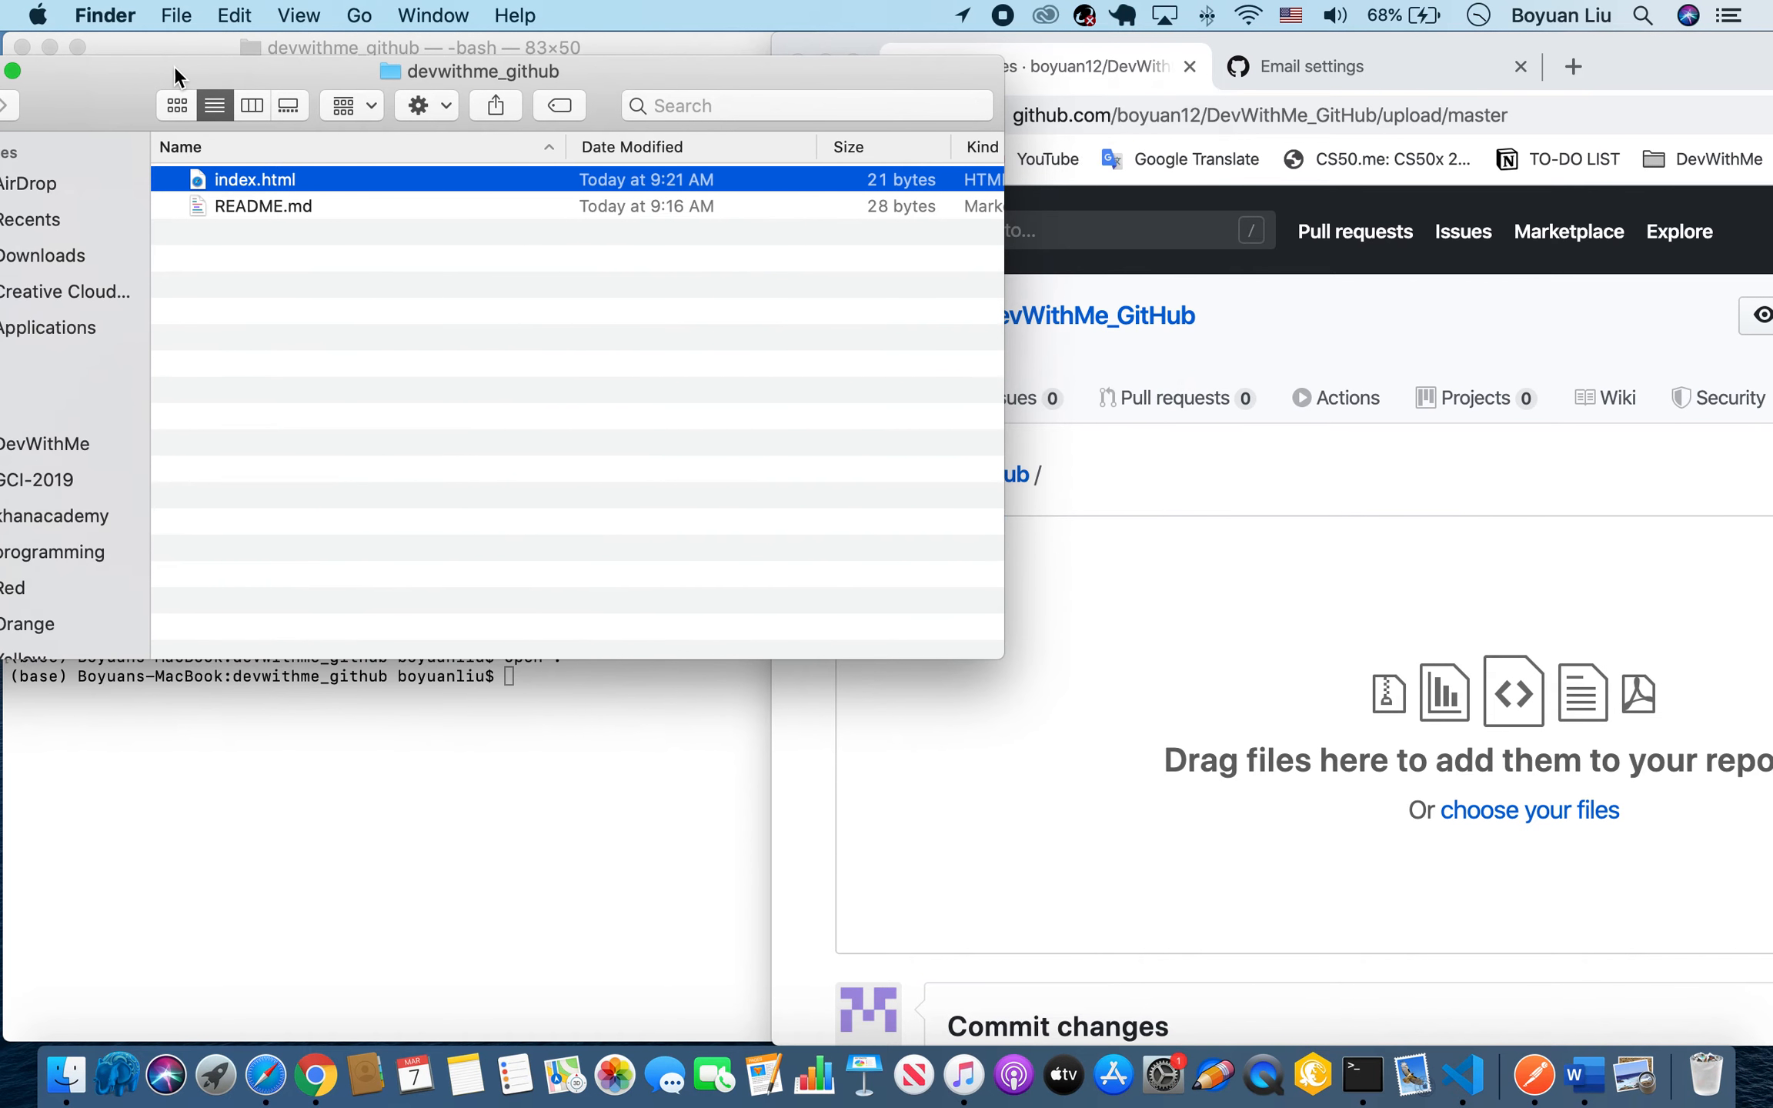
{"action": "left_click_drag", "start_coordinate": [357, 182], "coordinate": [1379, 735]}
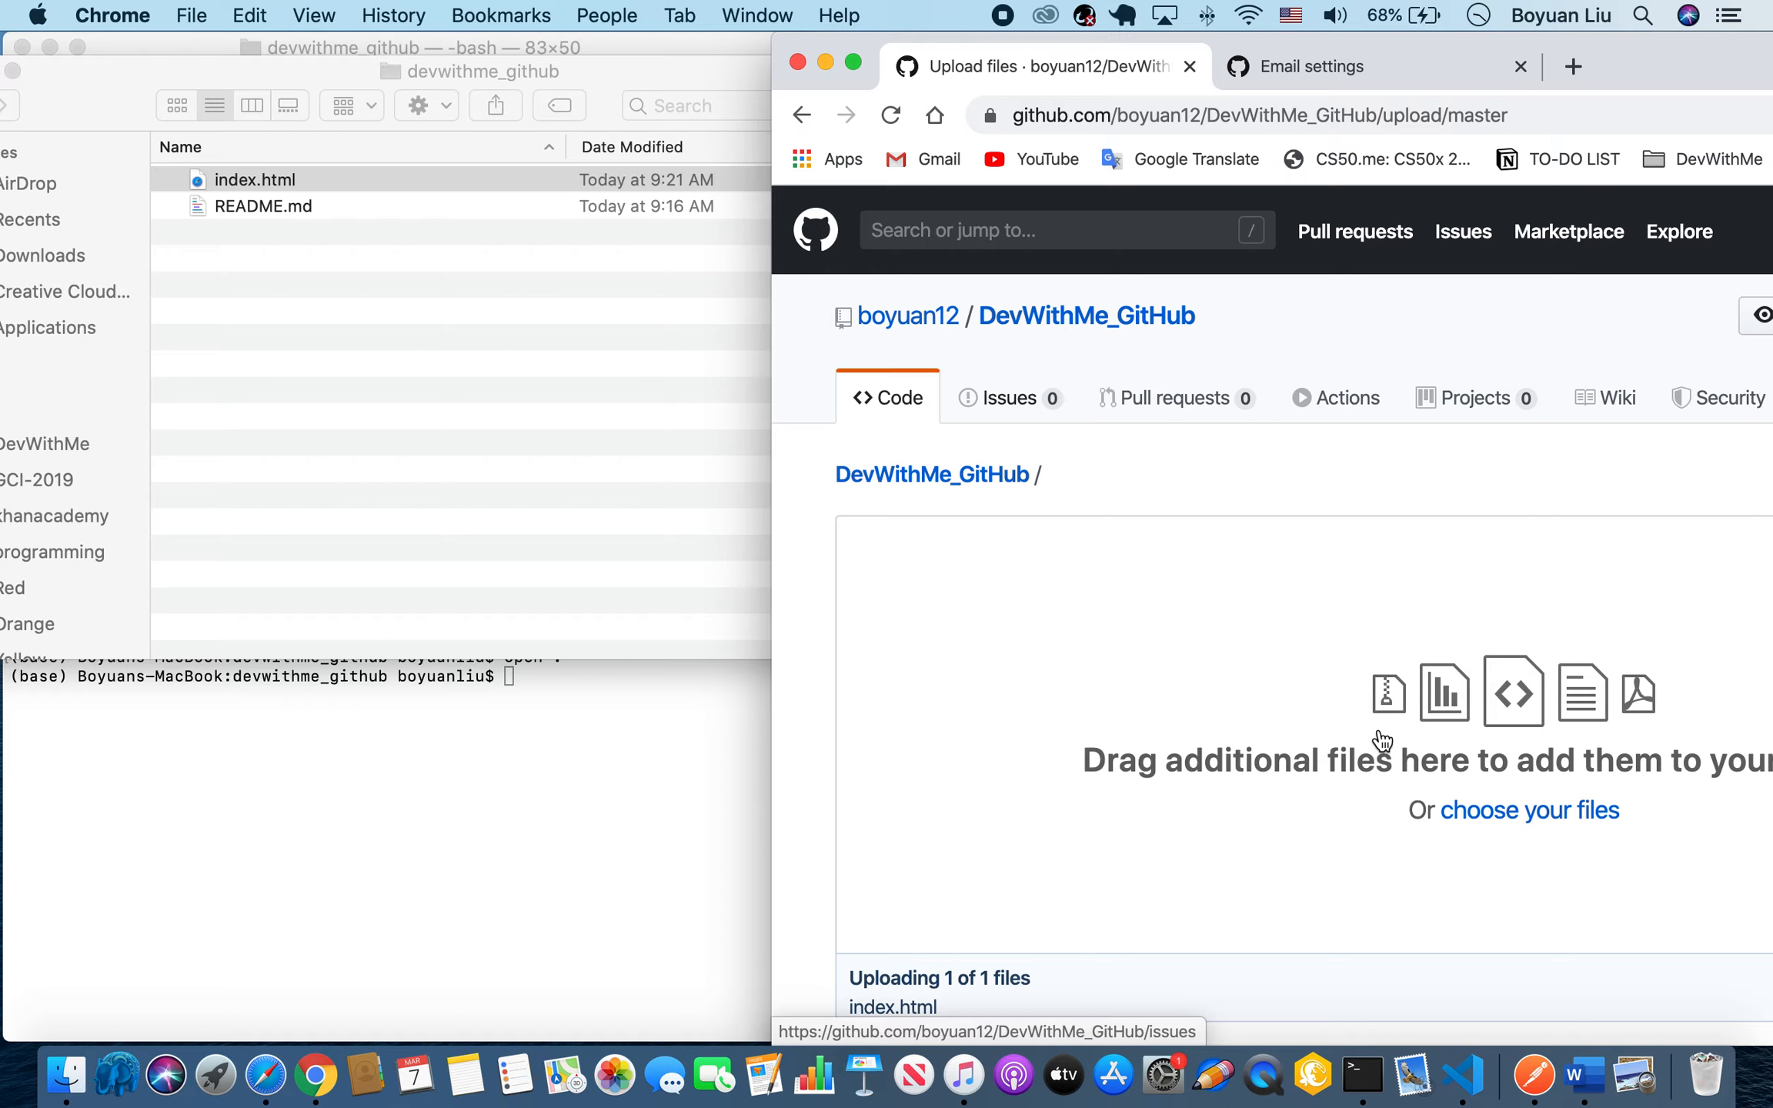
{"action": "scroll", "coordinate": [1411, 727], "scroll_direction": "down", "scroll_amount": 10}
{"action": "left_click", "coordinate": [1019, 808]}
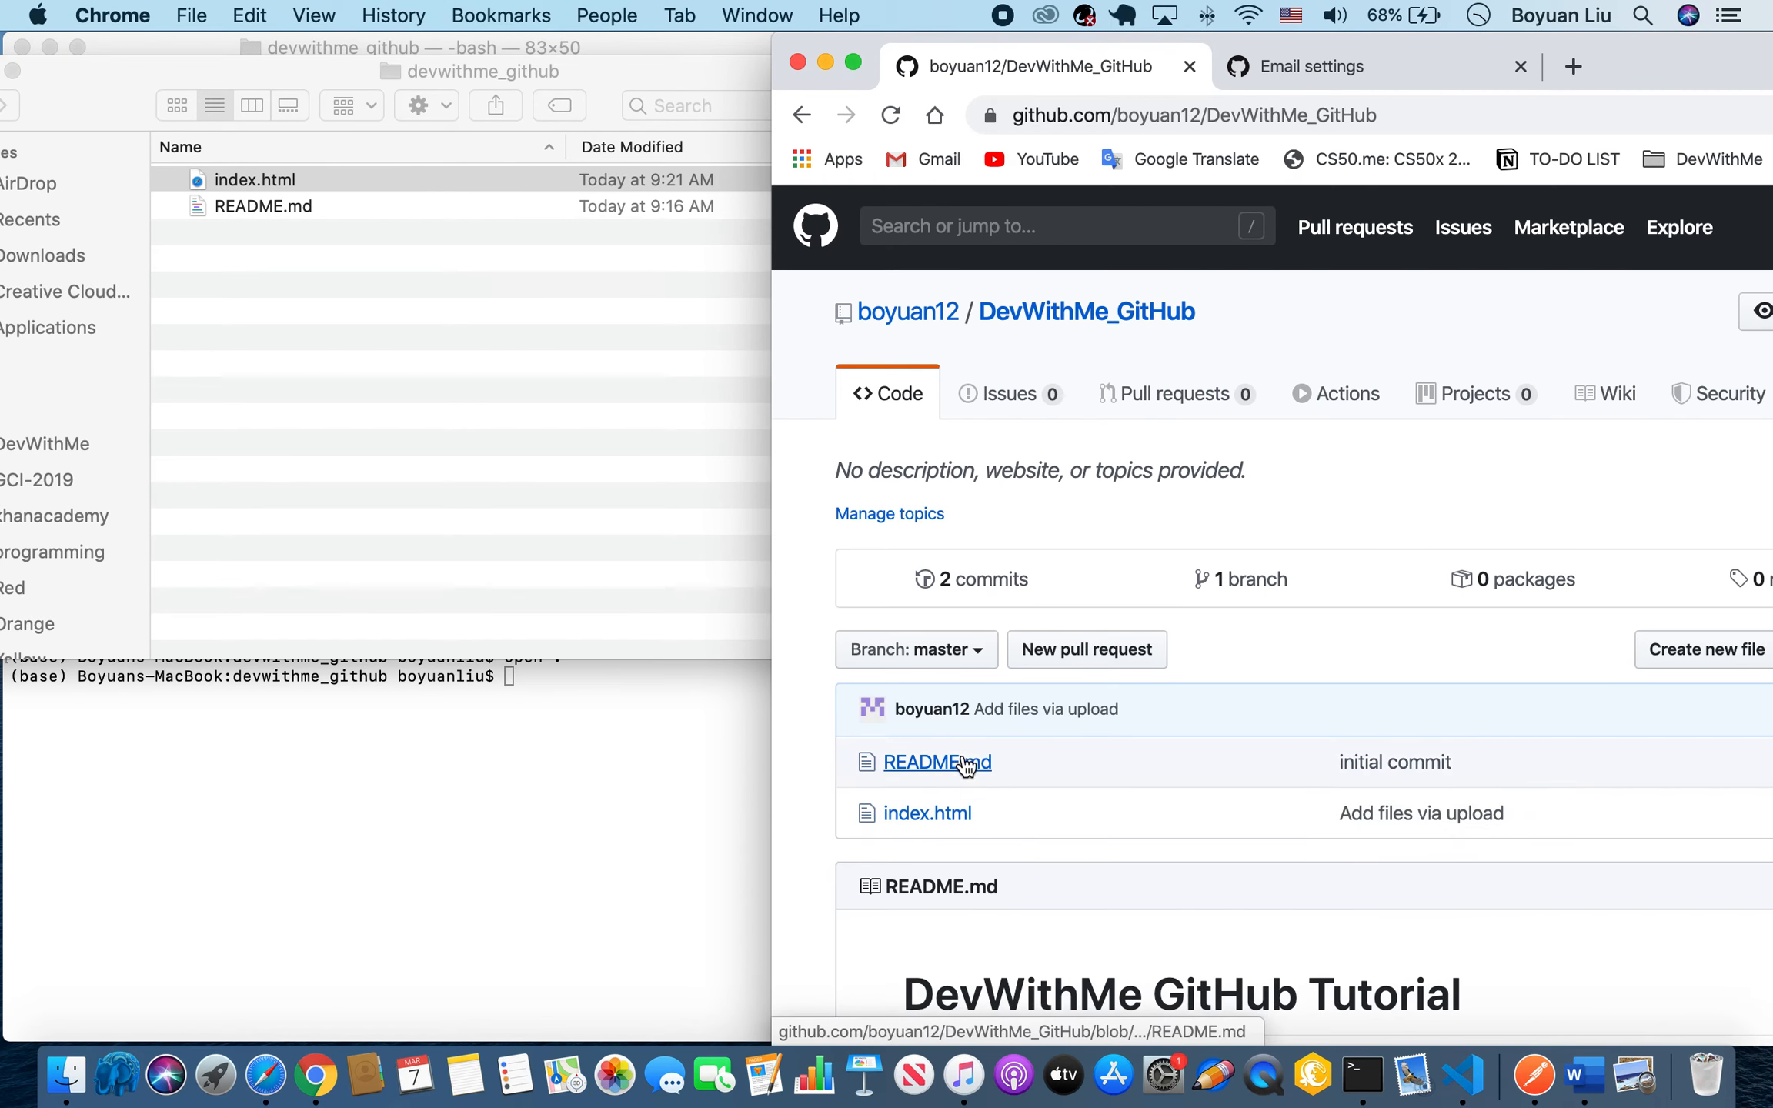
Open the uploaded index.html on GitHub to check its code, and return to the repository page.
{"action": "left_click", "coordinate": [929, 815]}
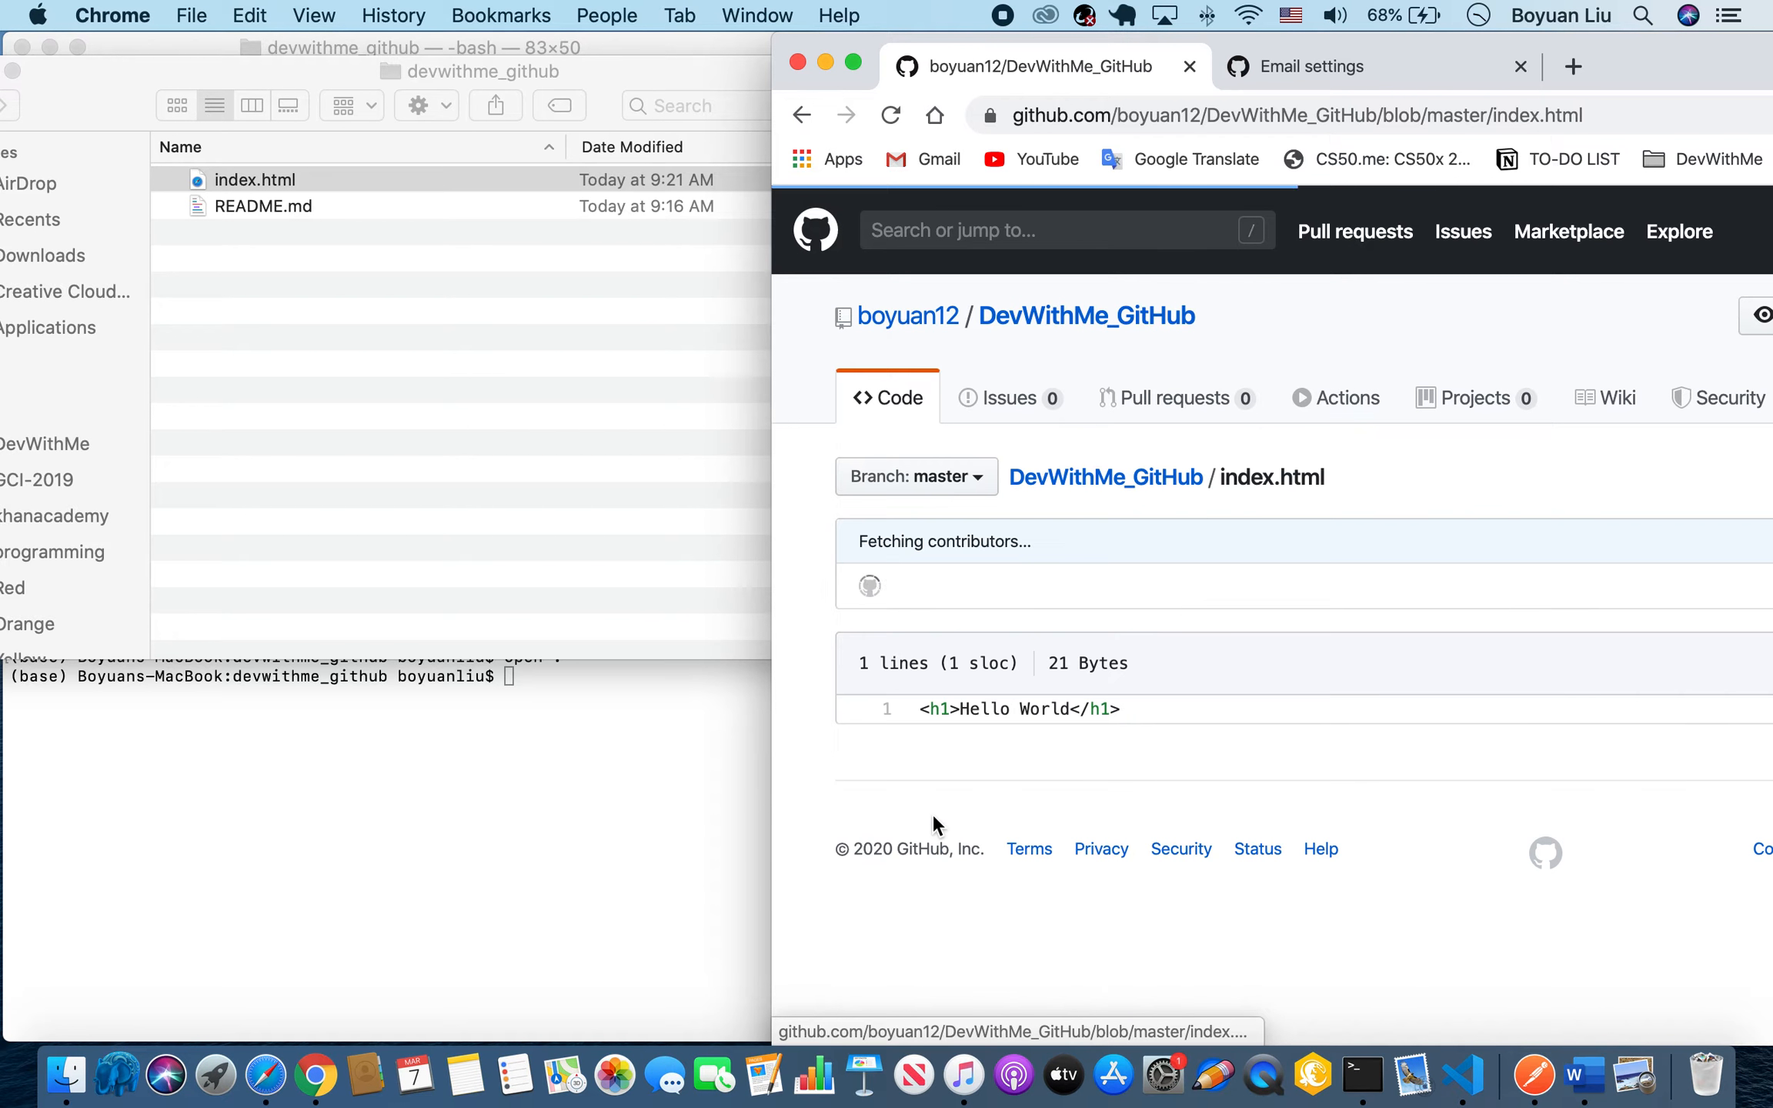
{"action": "mouse_move", "coordinate": [1174, 704]}
{"action": "left_mouse_down"}
{"action": "mouse_move", "coordinate": [1029, 716]}
{"action": "mouse_move", "coordinate": [1155, 724]}
{"action": "left_mouse_up"}
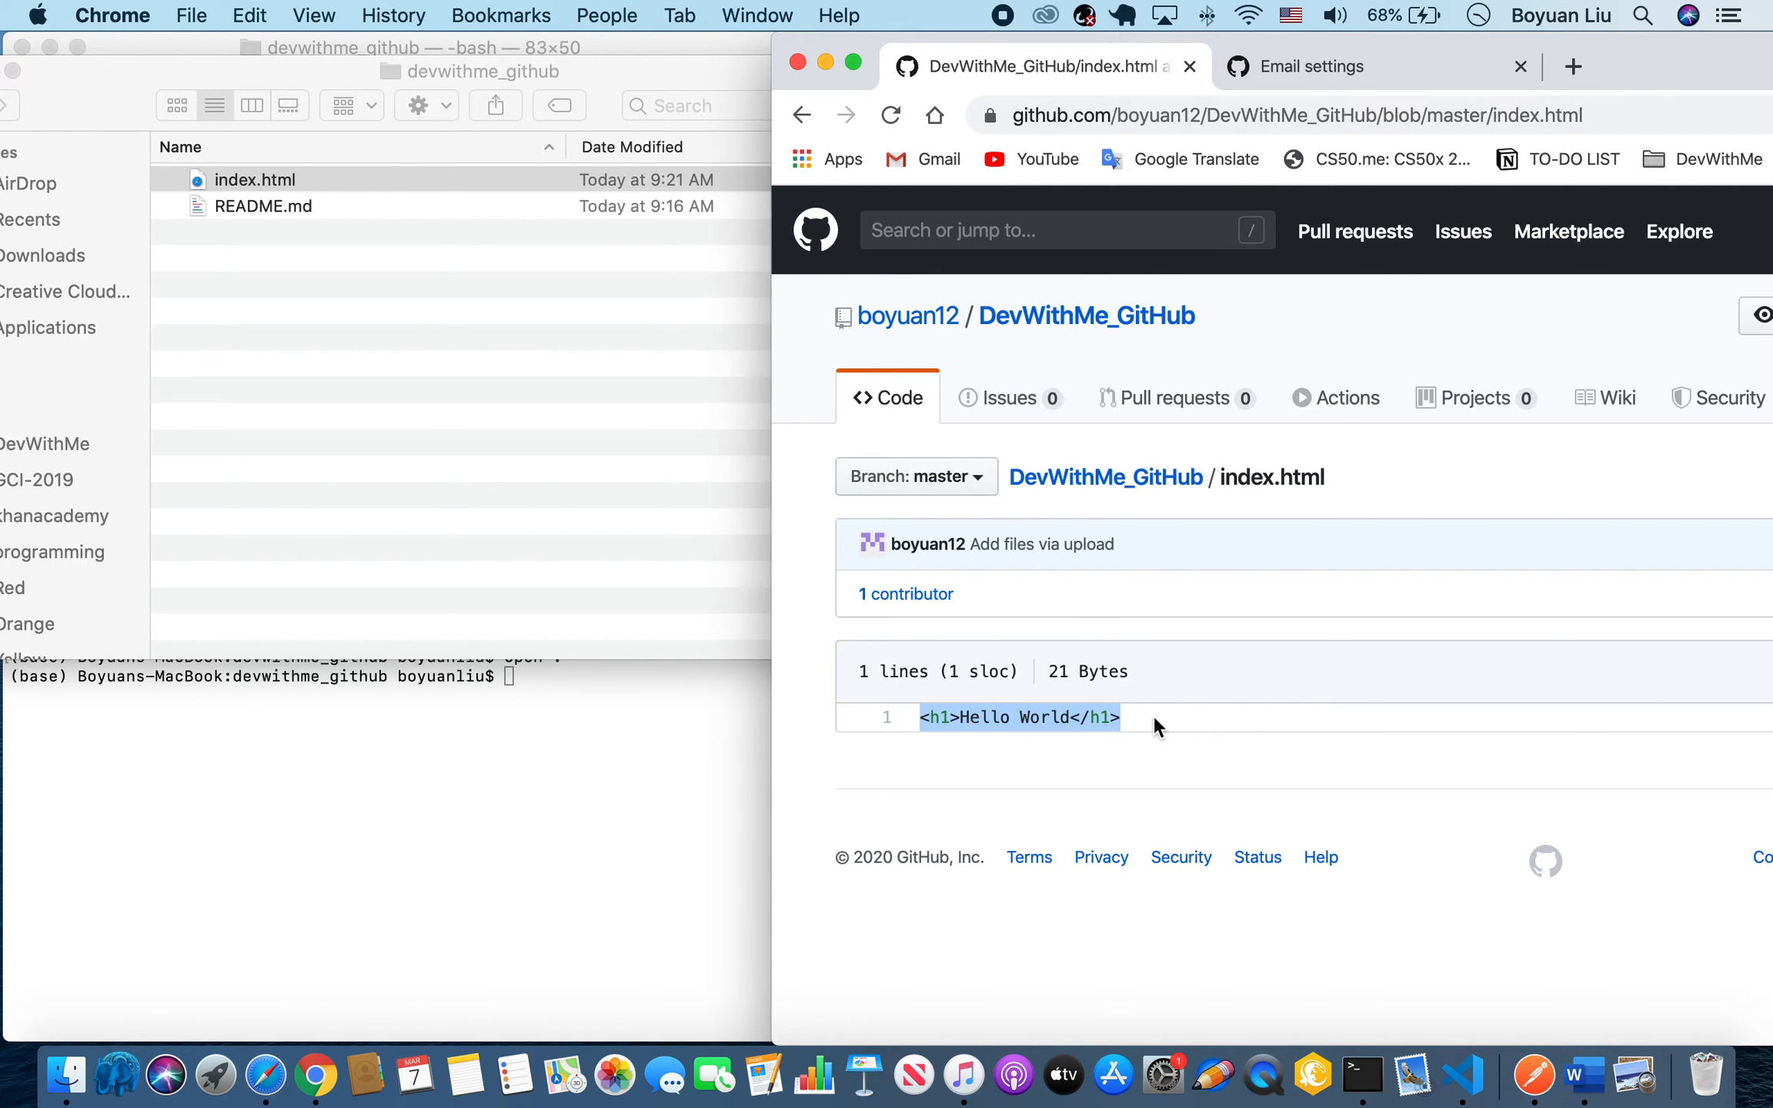
{"action": "left_click", "coordinate": [803, 115]}
{"action": "scroll", "coordinate": [1262, 608], "scroll_direction": "down", "scroll_amount": 3}
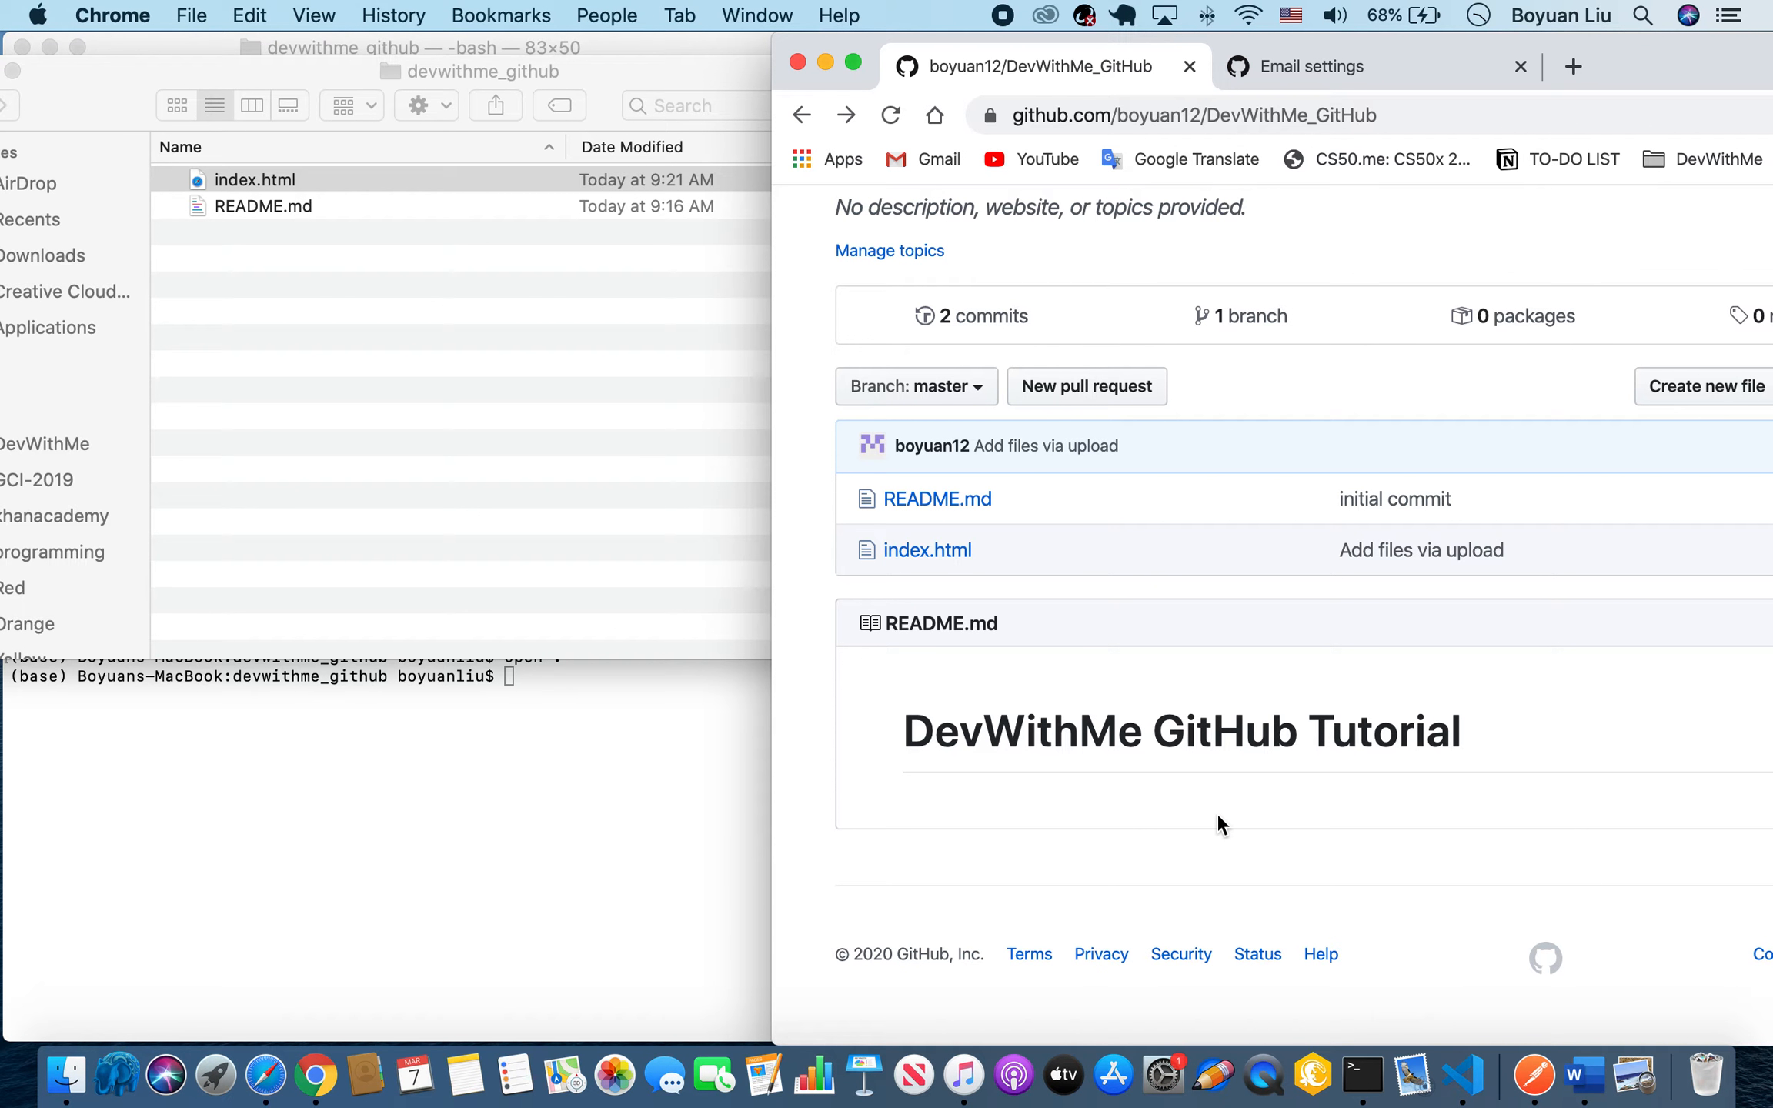
Switch to Finder, show the Applications folder in the devwithme_github window and close the other Finder window.
{"action": "left_click", "coordinate": [66, 1075]}
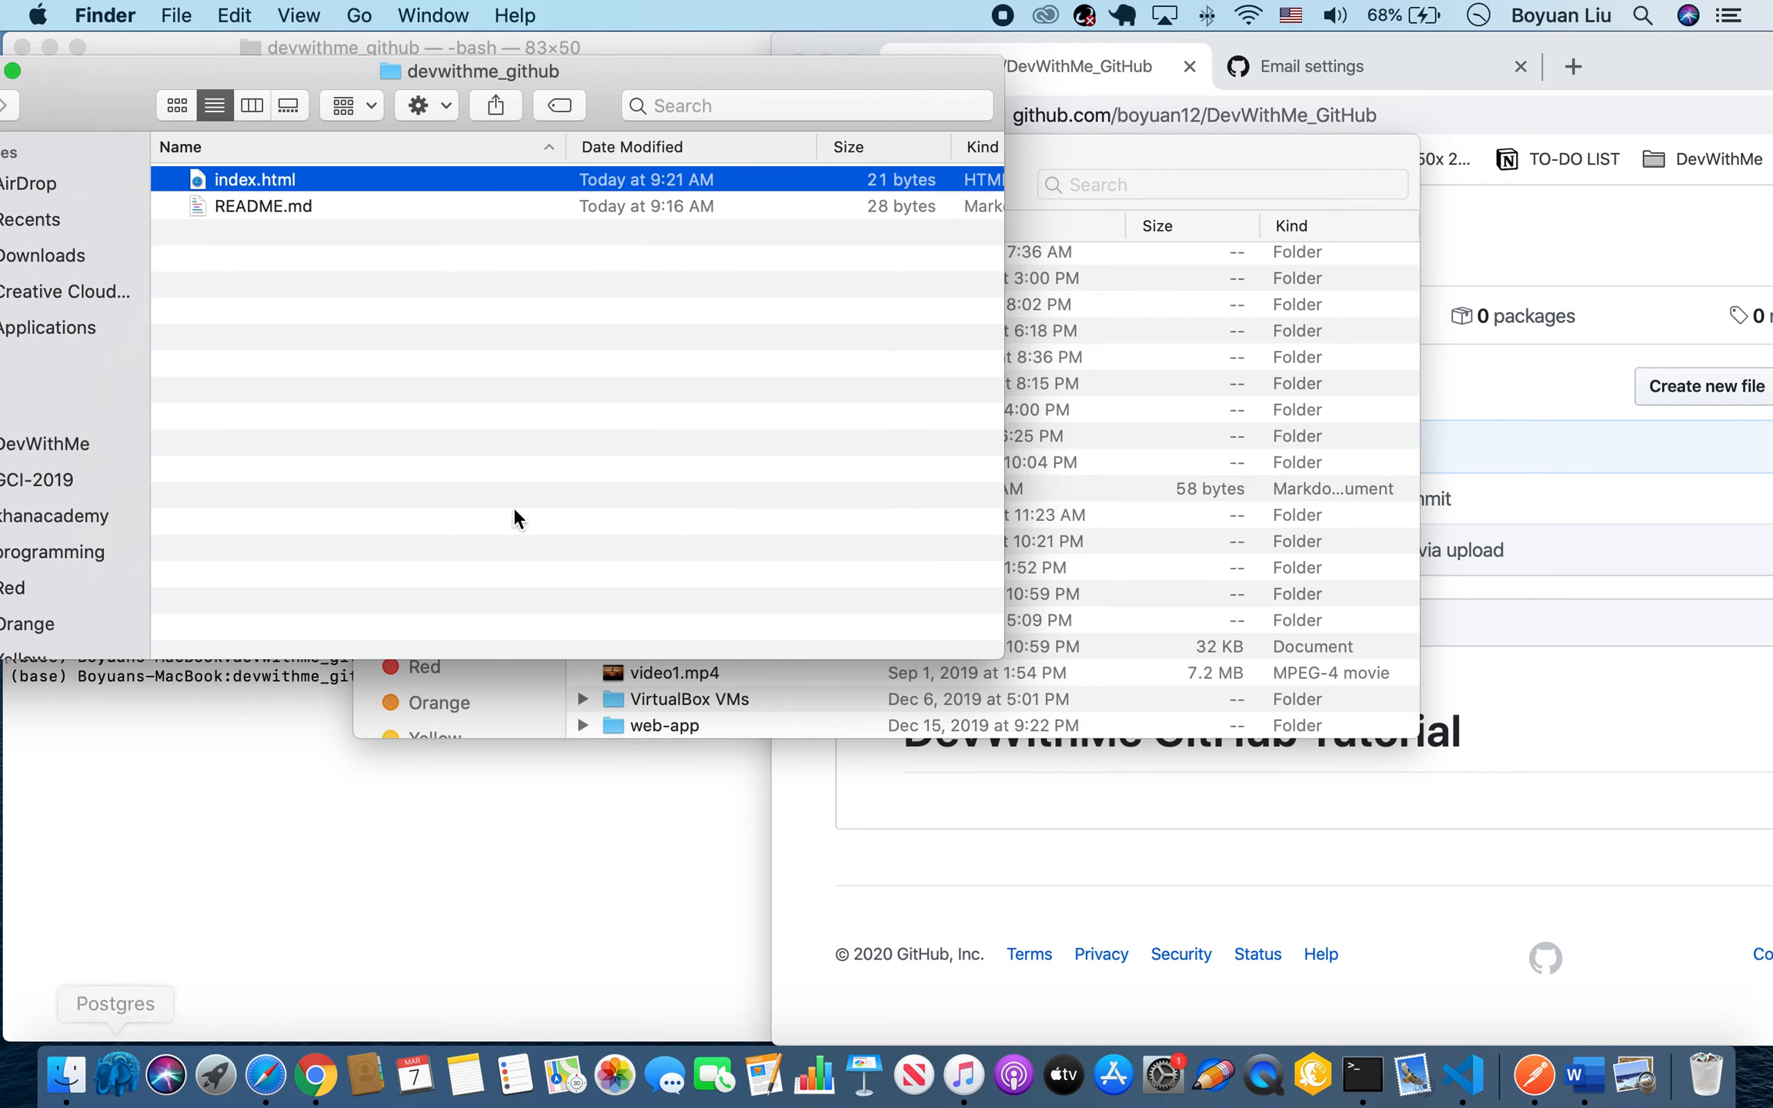
{"action": "left_click_drag", "start_coordinate": [789, 79], "coordinate": [1357, 113]}
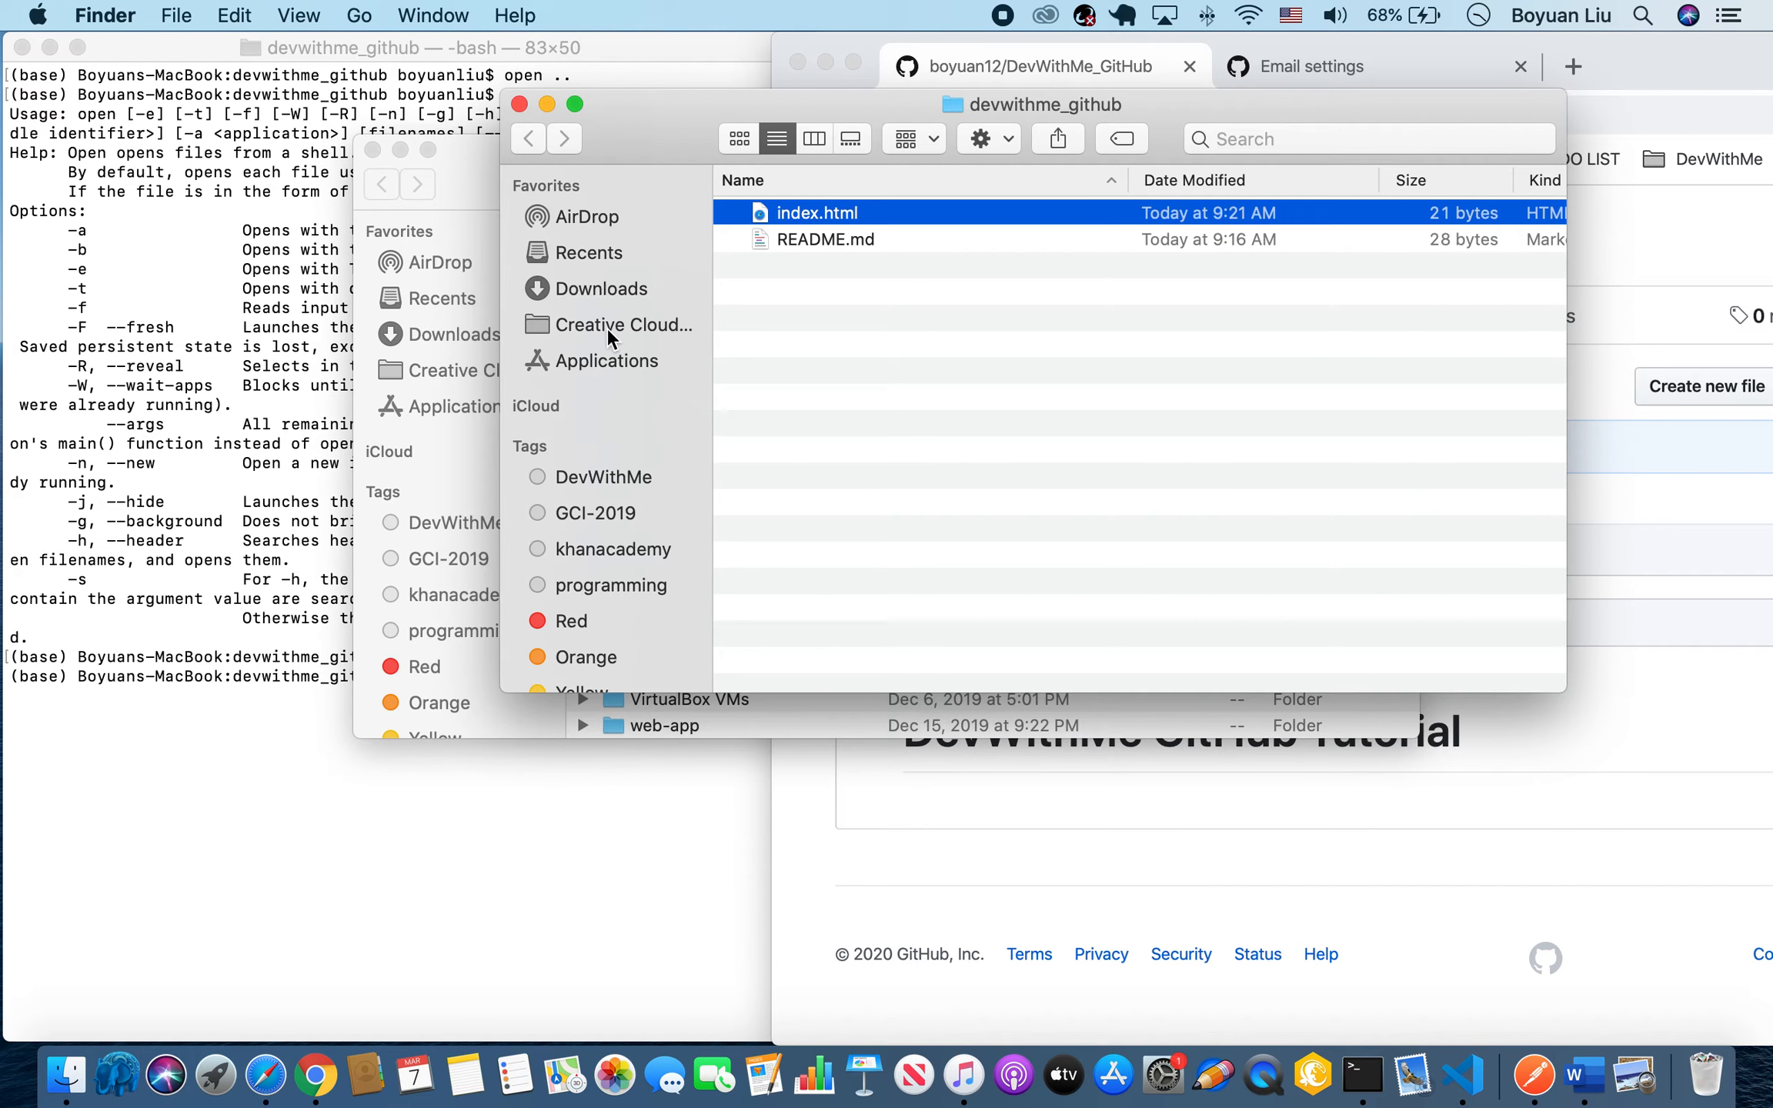
{"action": "left_click", "coordinate": [597, 360]}
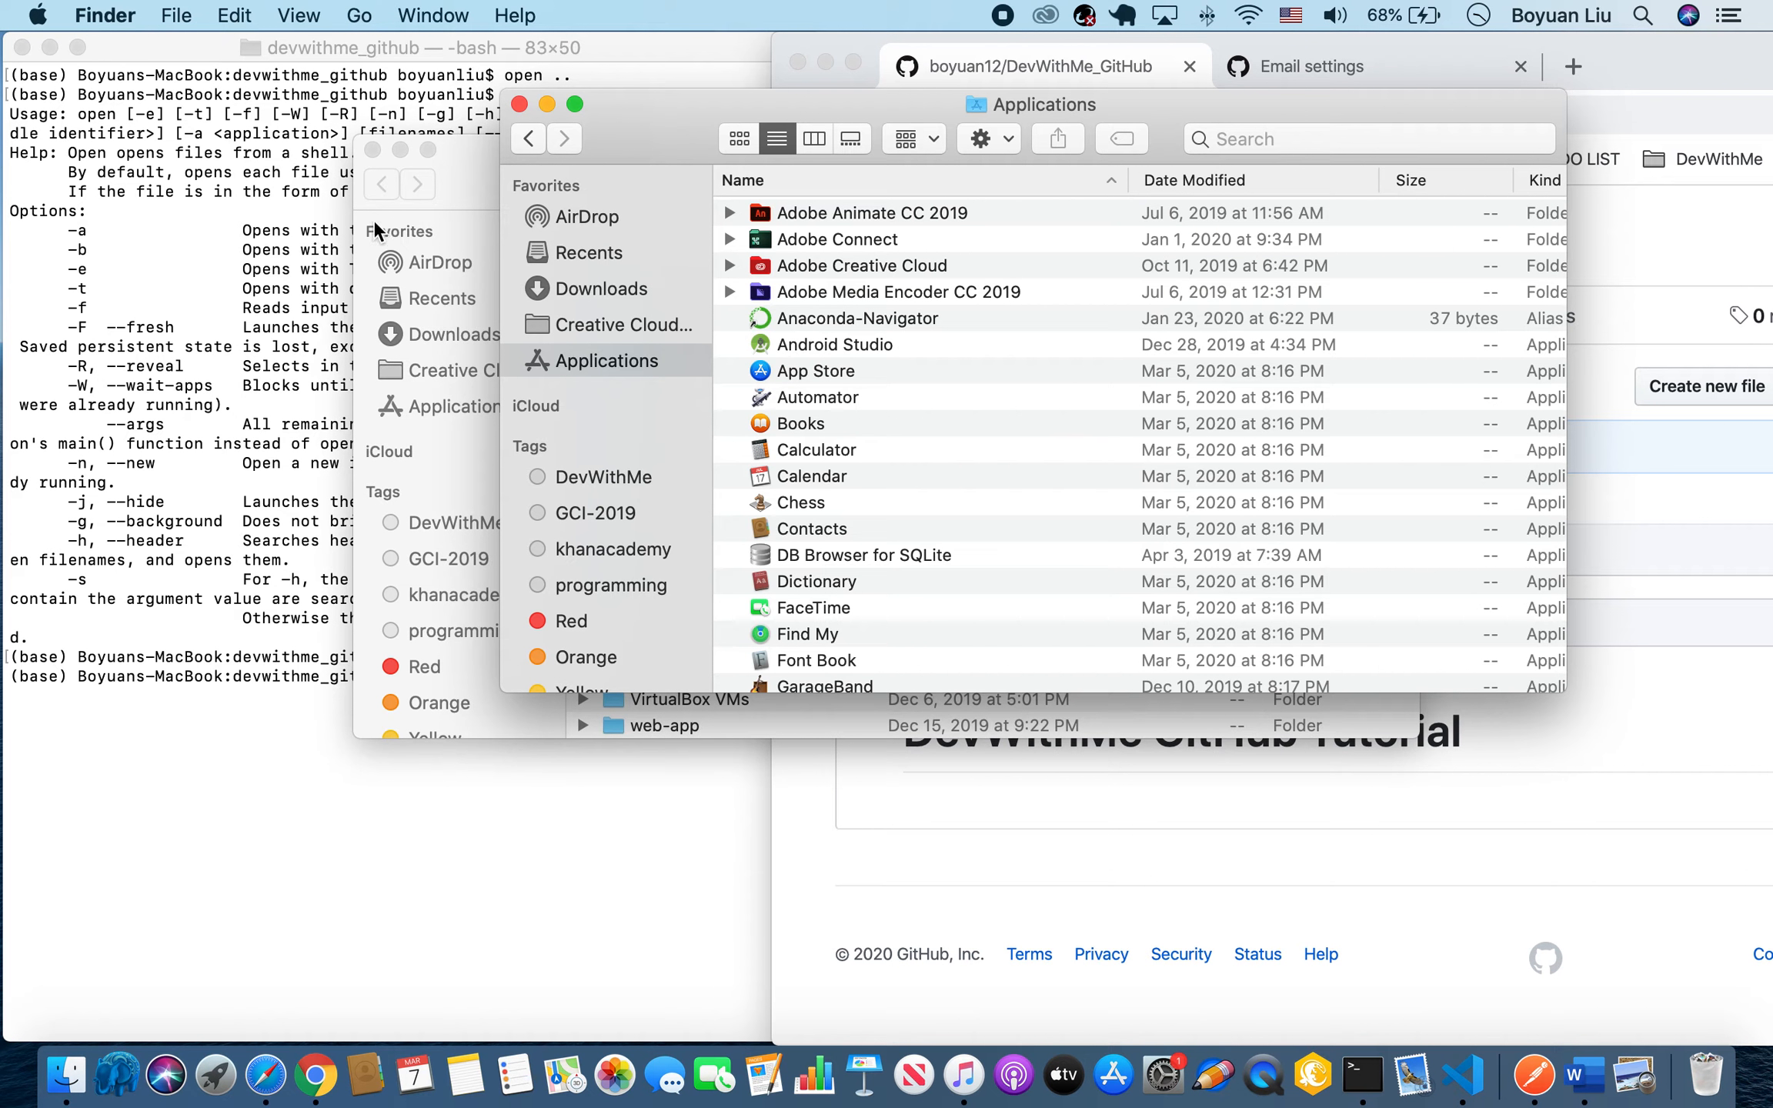
{"action": "left_click", "coordinate": [372, 150]}
Find GitHub Desktop in the Applications folder, launch it and enlarge its window.
{"action": "scroll", "coordinate": [1257, 550], "scroll_direction": "down", "scroll_amount": 5}
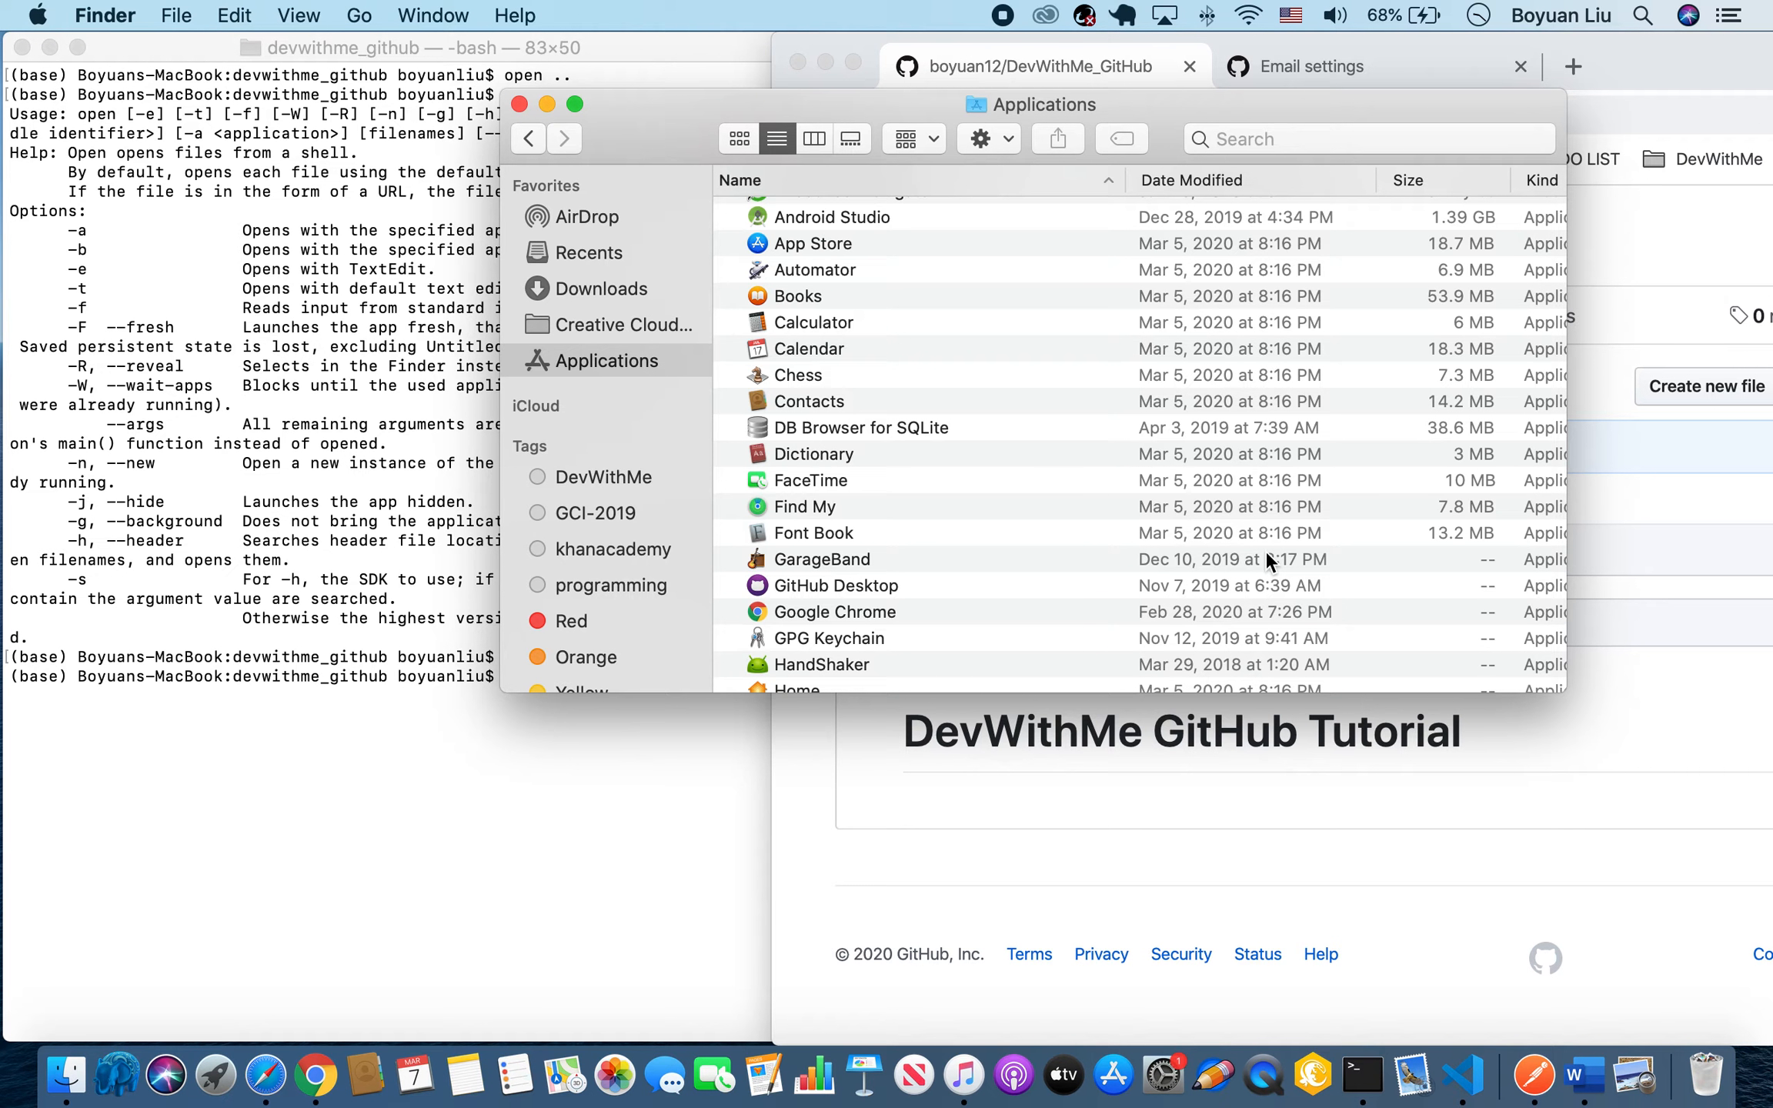
{"action": "scroll", "coordinate": [1266, 554], "scroll_direction": "up", "scroll_amount": 2}
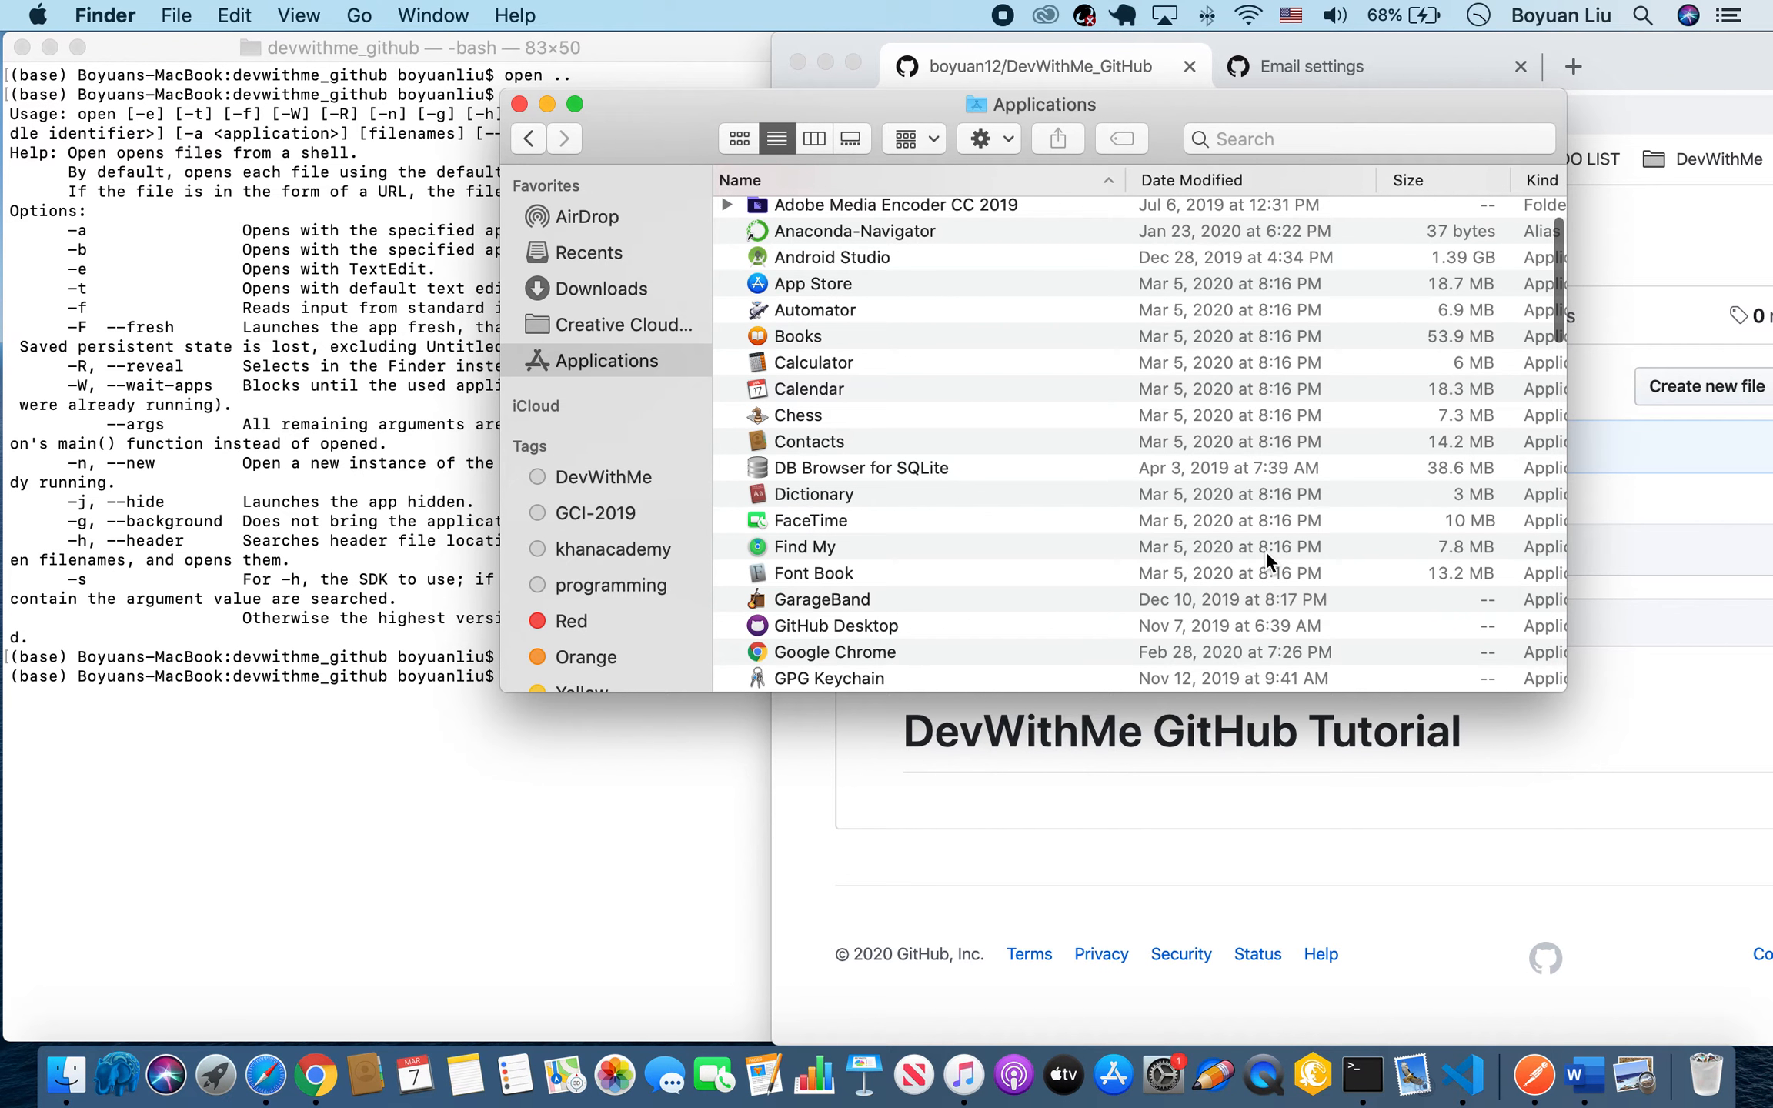
{"action": "scroll", "coordinate": [1264, 550], "scroll_direction": "up", "scroll_amount": 2}
{"action": "scroll", "coordinate": [1264, 550], "scroll_direction": "down", "scroll_amount": 3}
{"action": "scroll", "coordinate": [1264, 550], "scroll_direction": "down", "scroll_amount": 5}
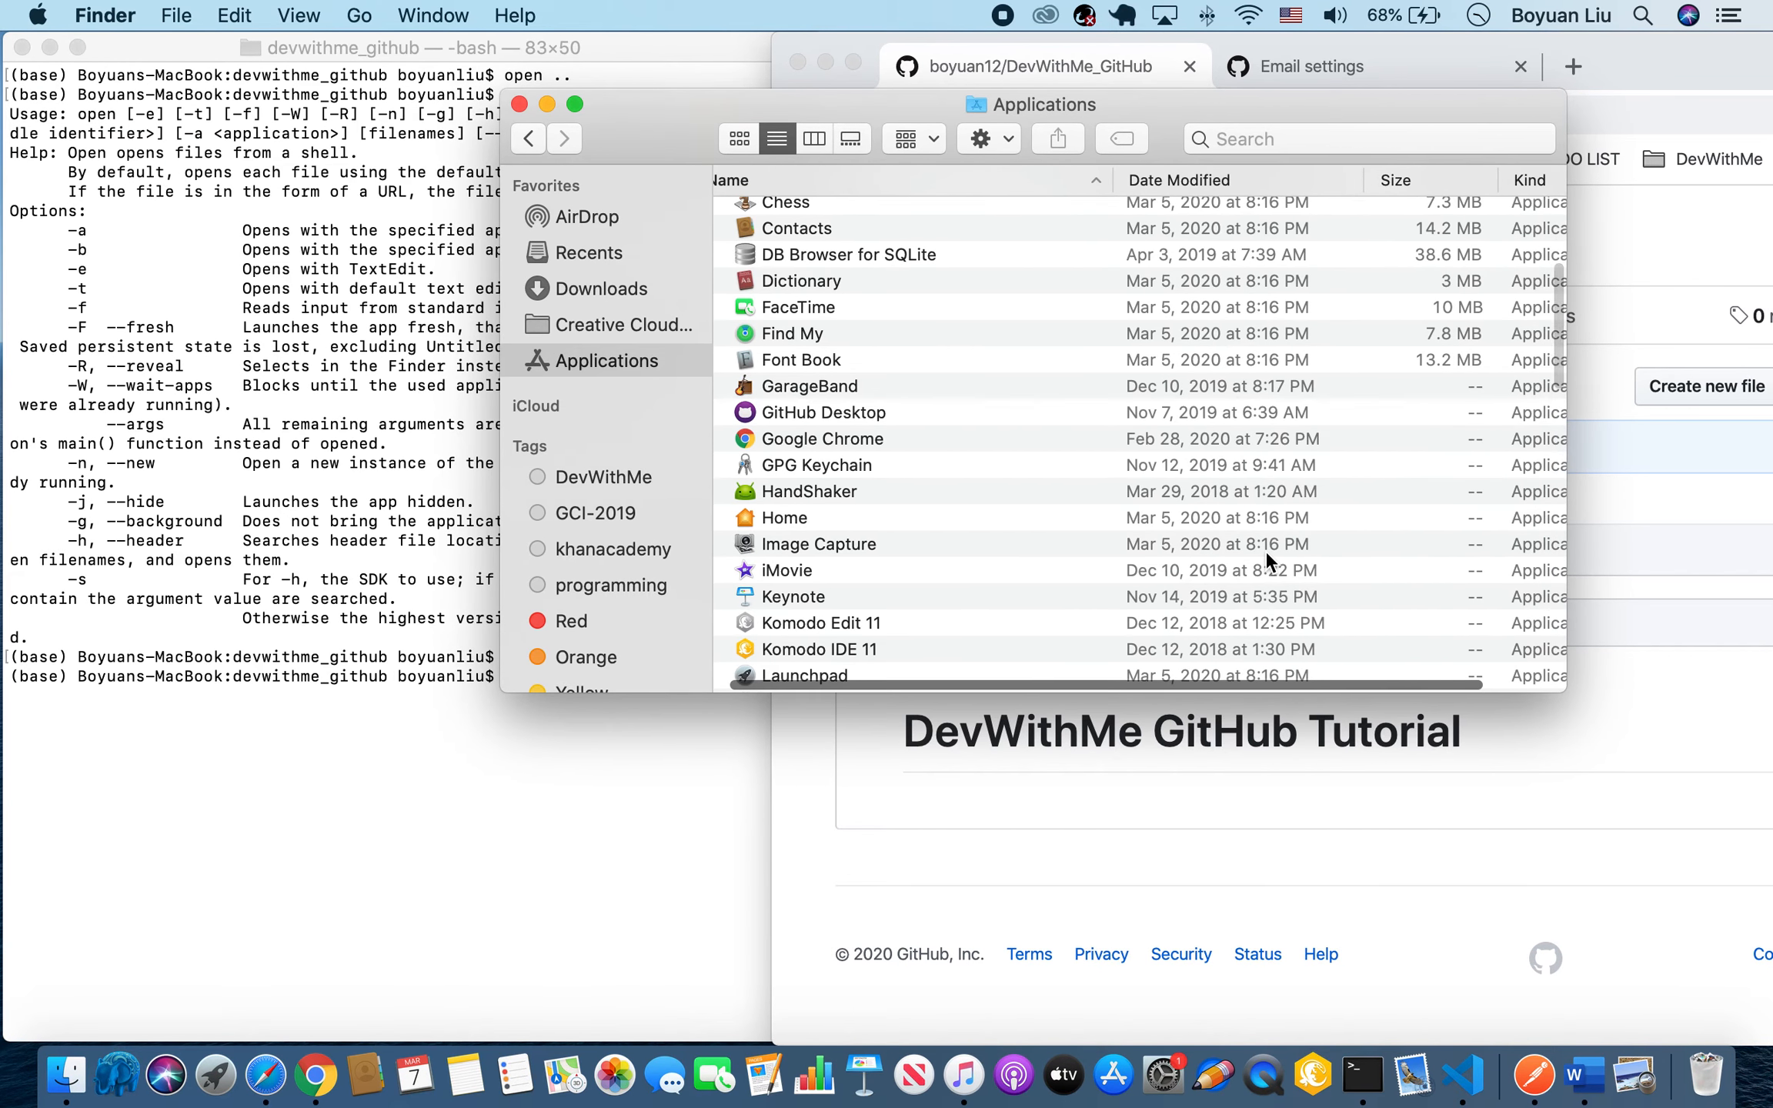
{"action": "left_click", "coordinate": [781, 390]}
{"action": "double_click", "coordinate": [768, 415]}
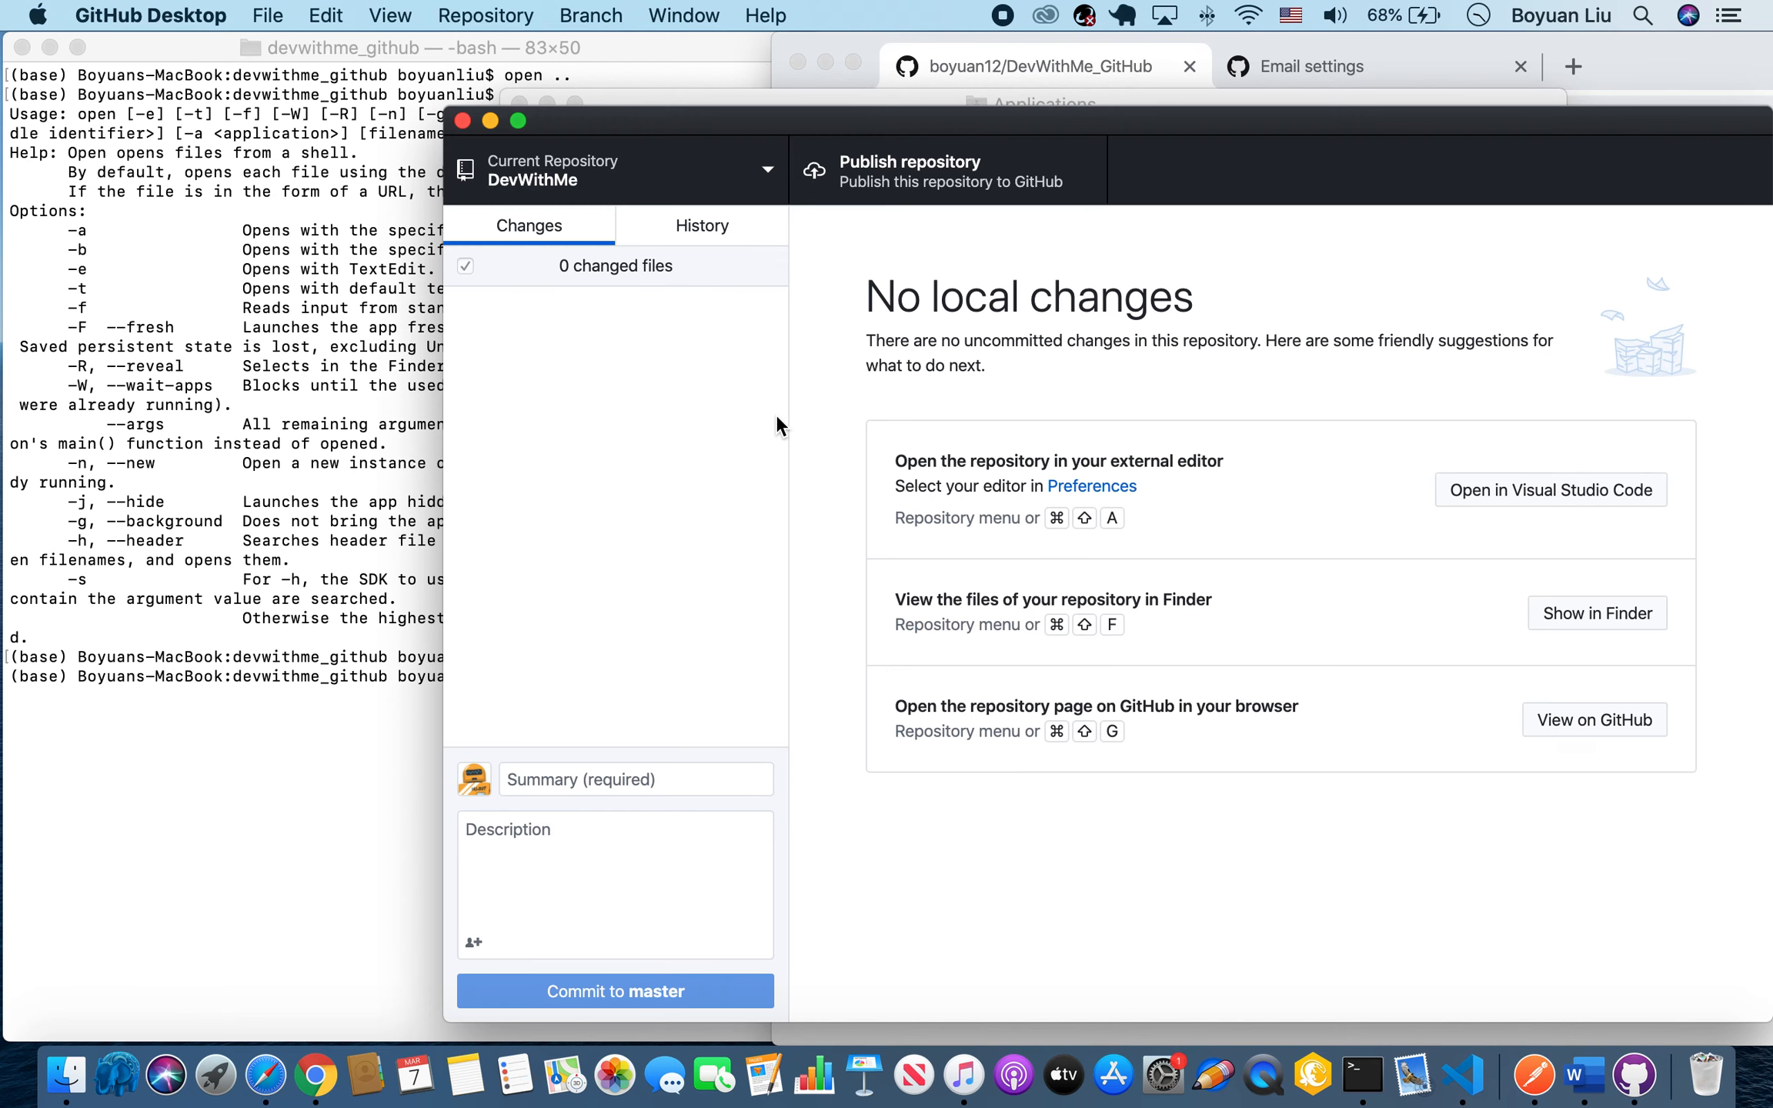
{"action": "double_click", "coordinate": [970, 112]}
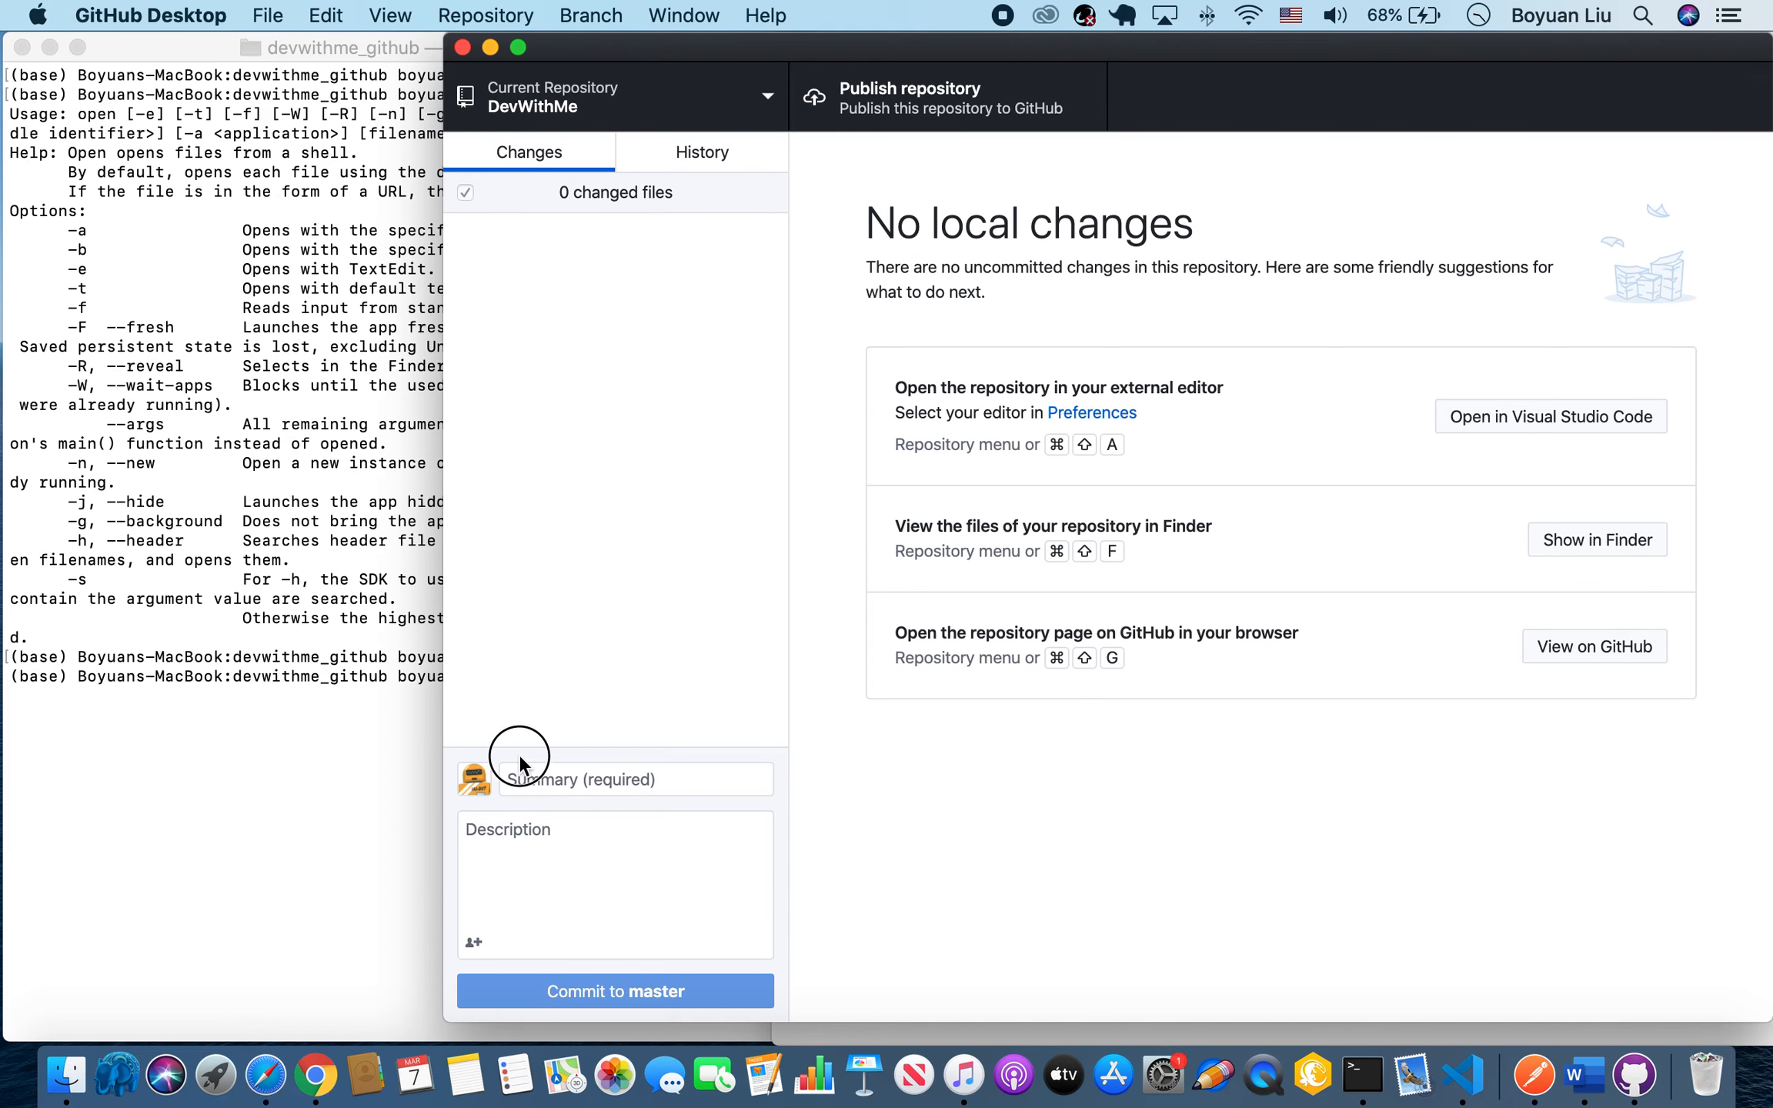
{"action": "left_click", "coordinate": [682, 112]}
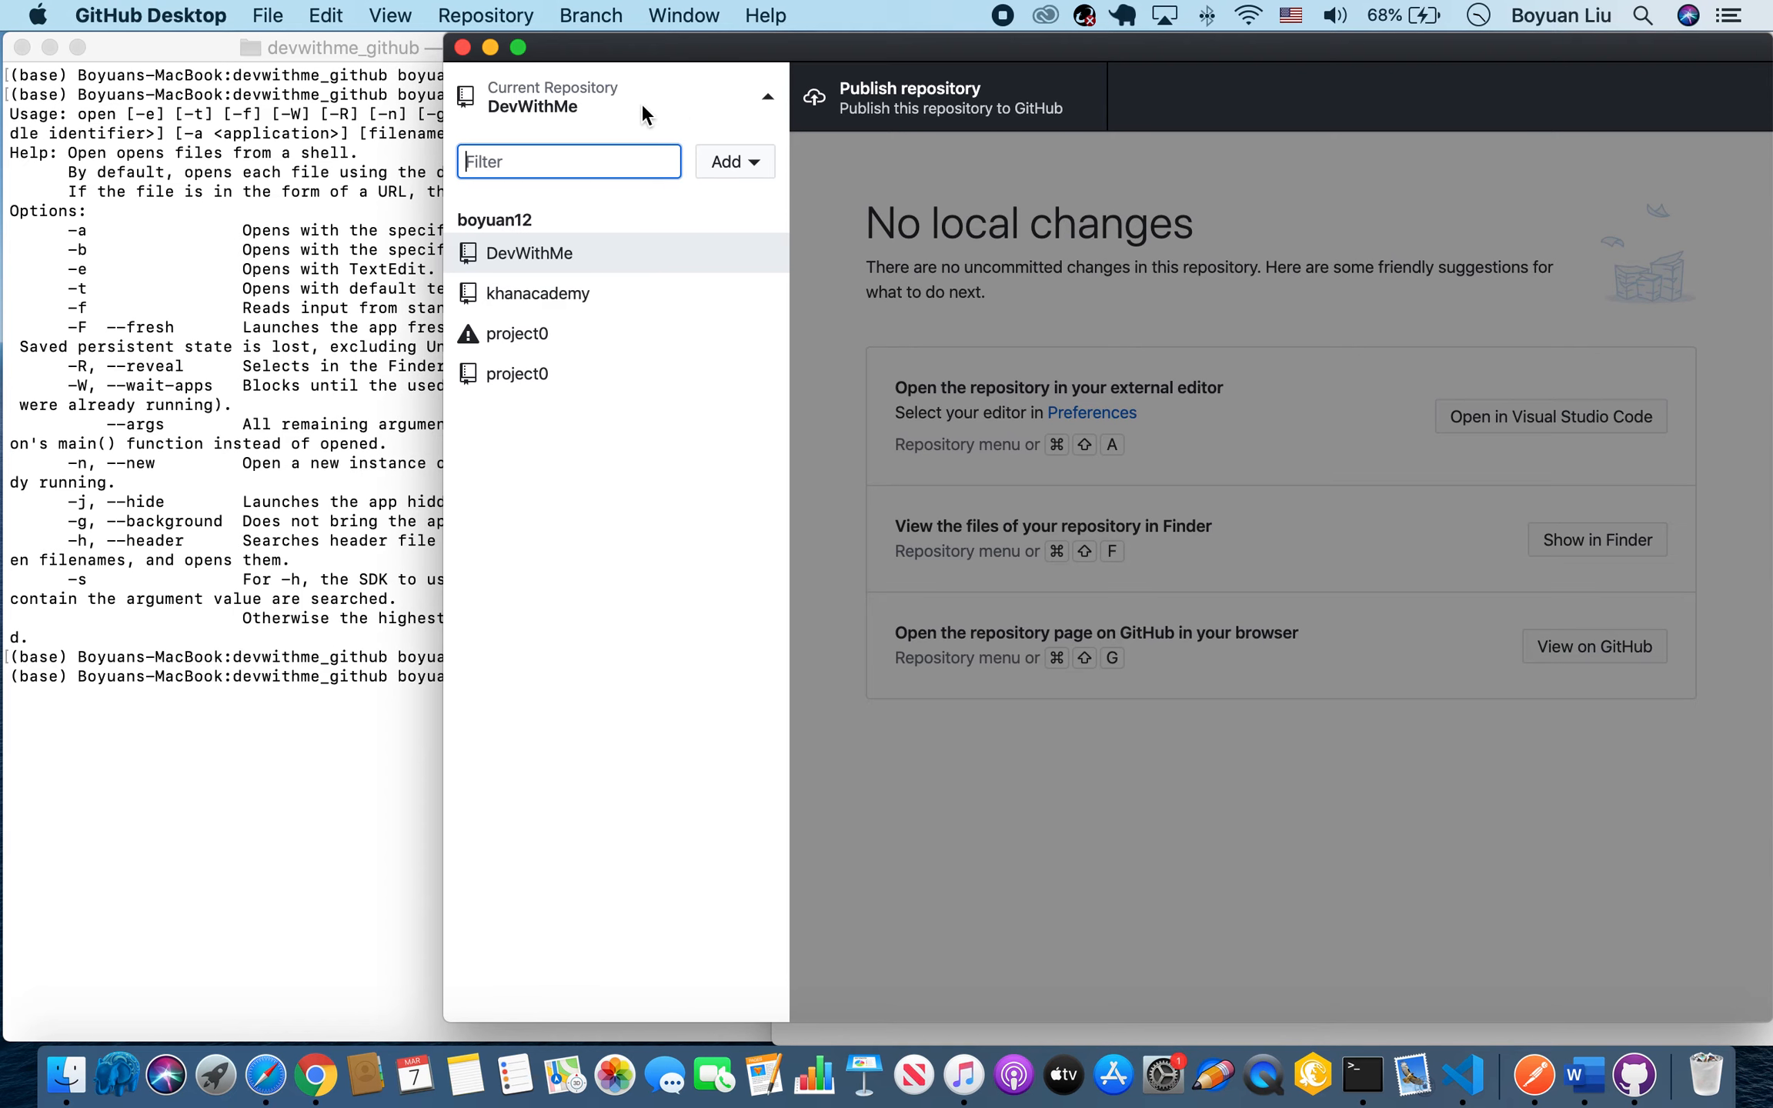
{"action": "left_click", "coordinate": [755, 158]}
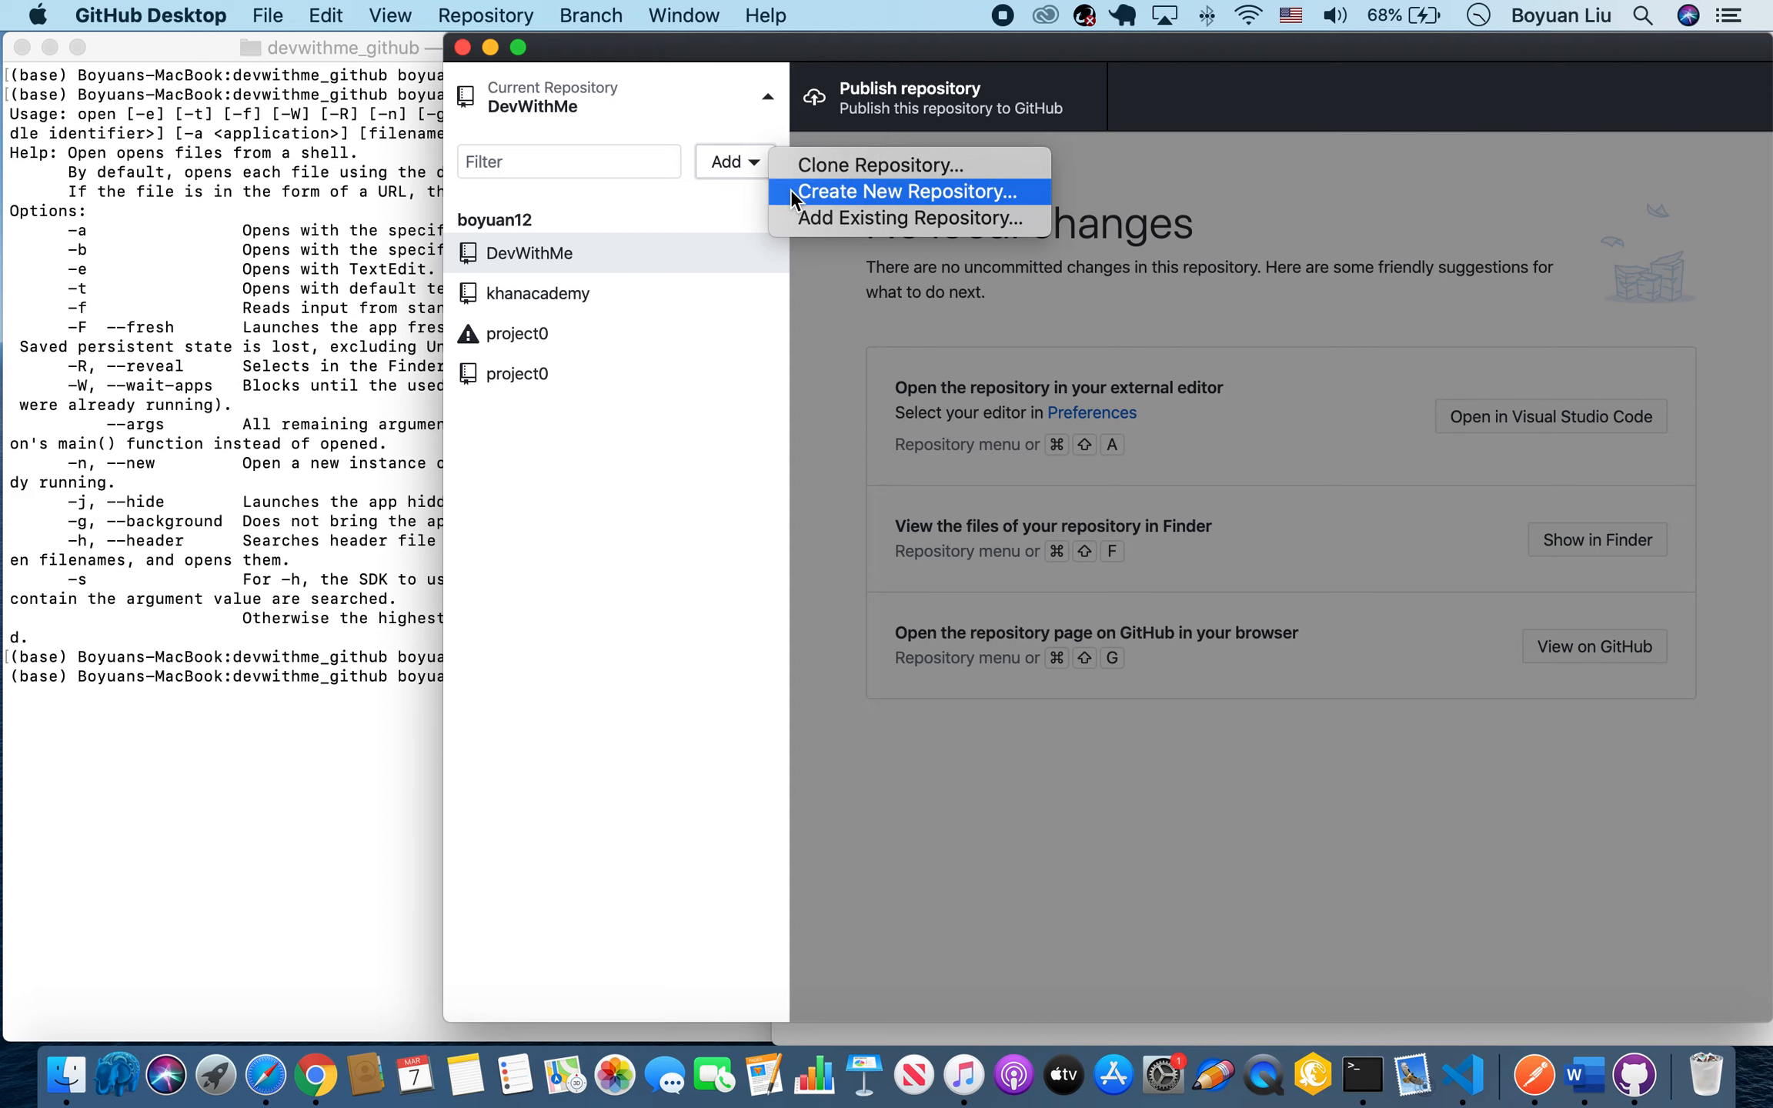
{"action": "left_click", "coordinate": [814, 218]}
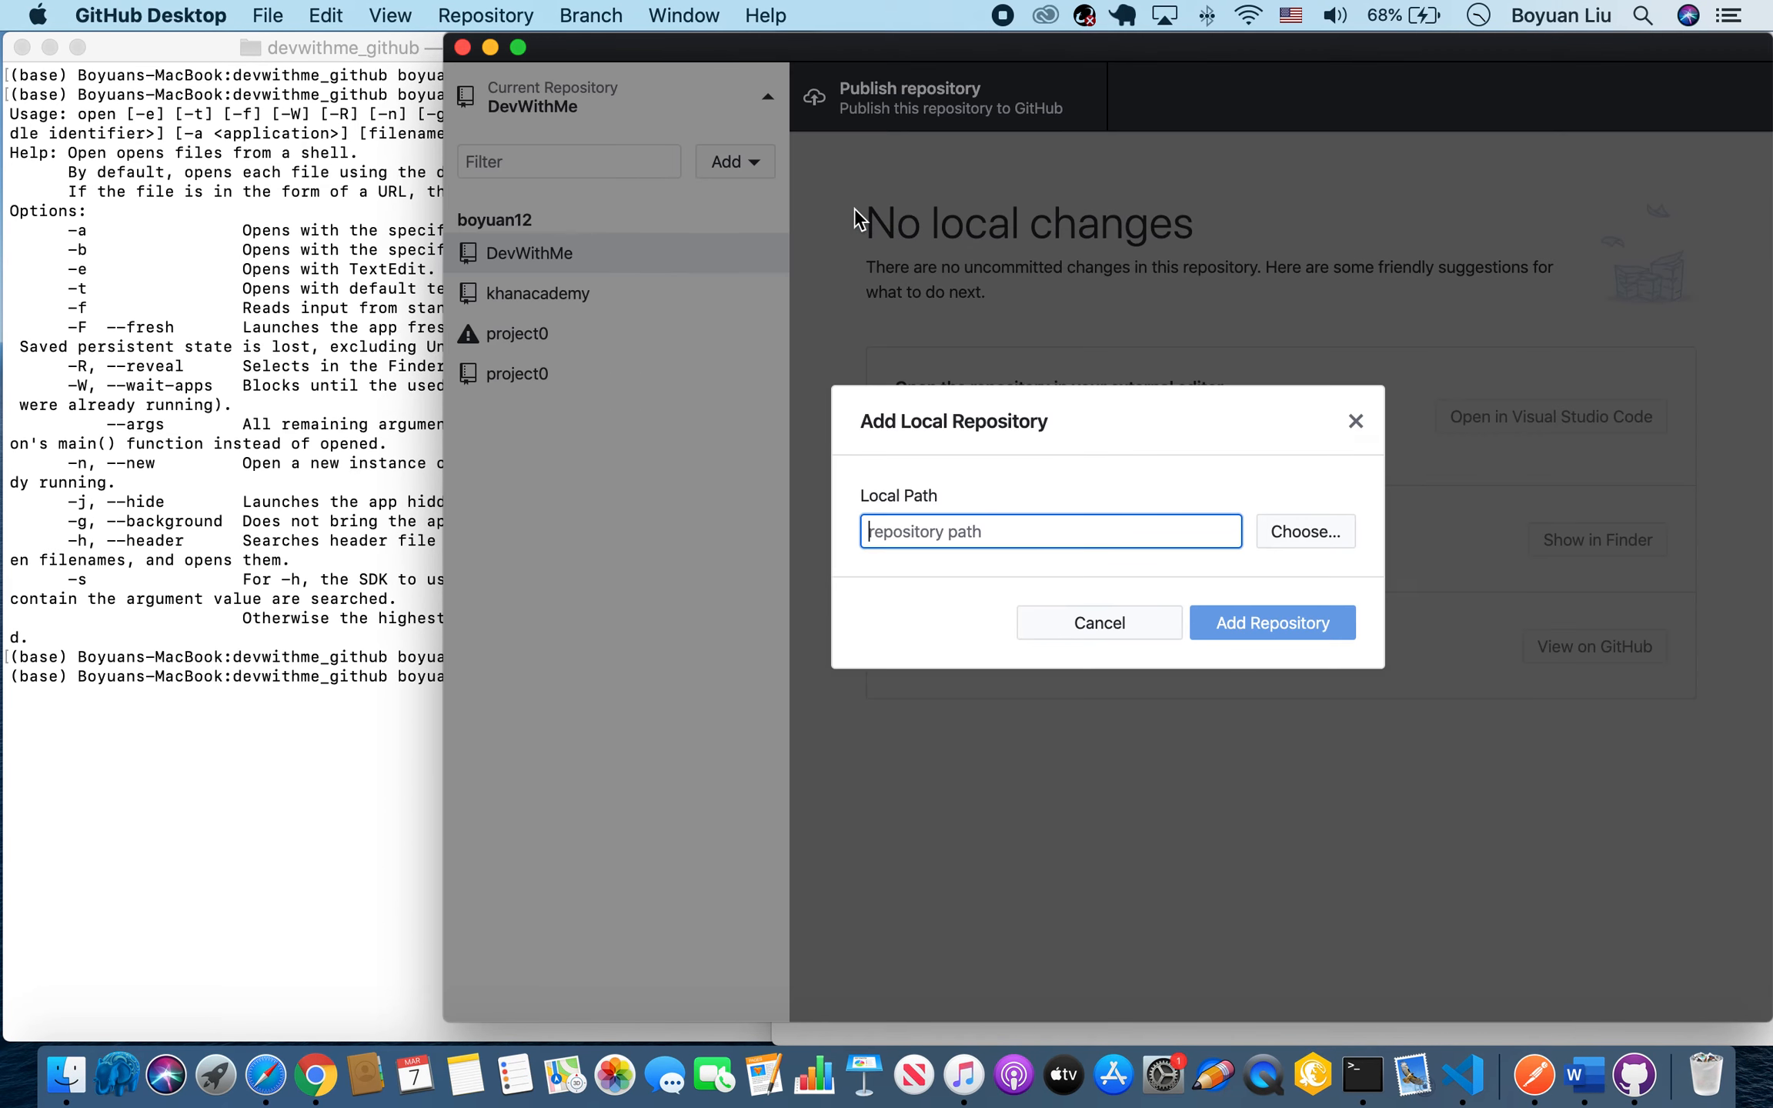
{"action": "left_click", "coordinate": [1330, 530]}
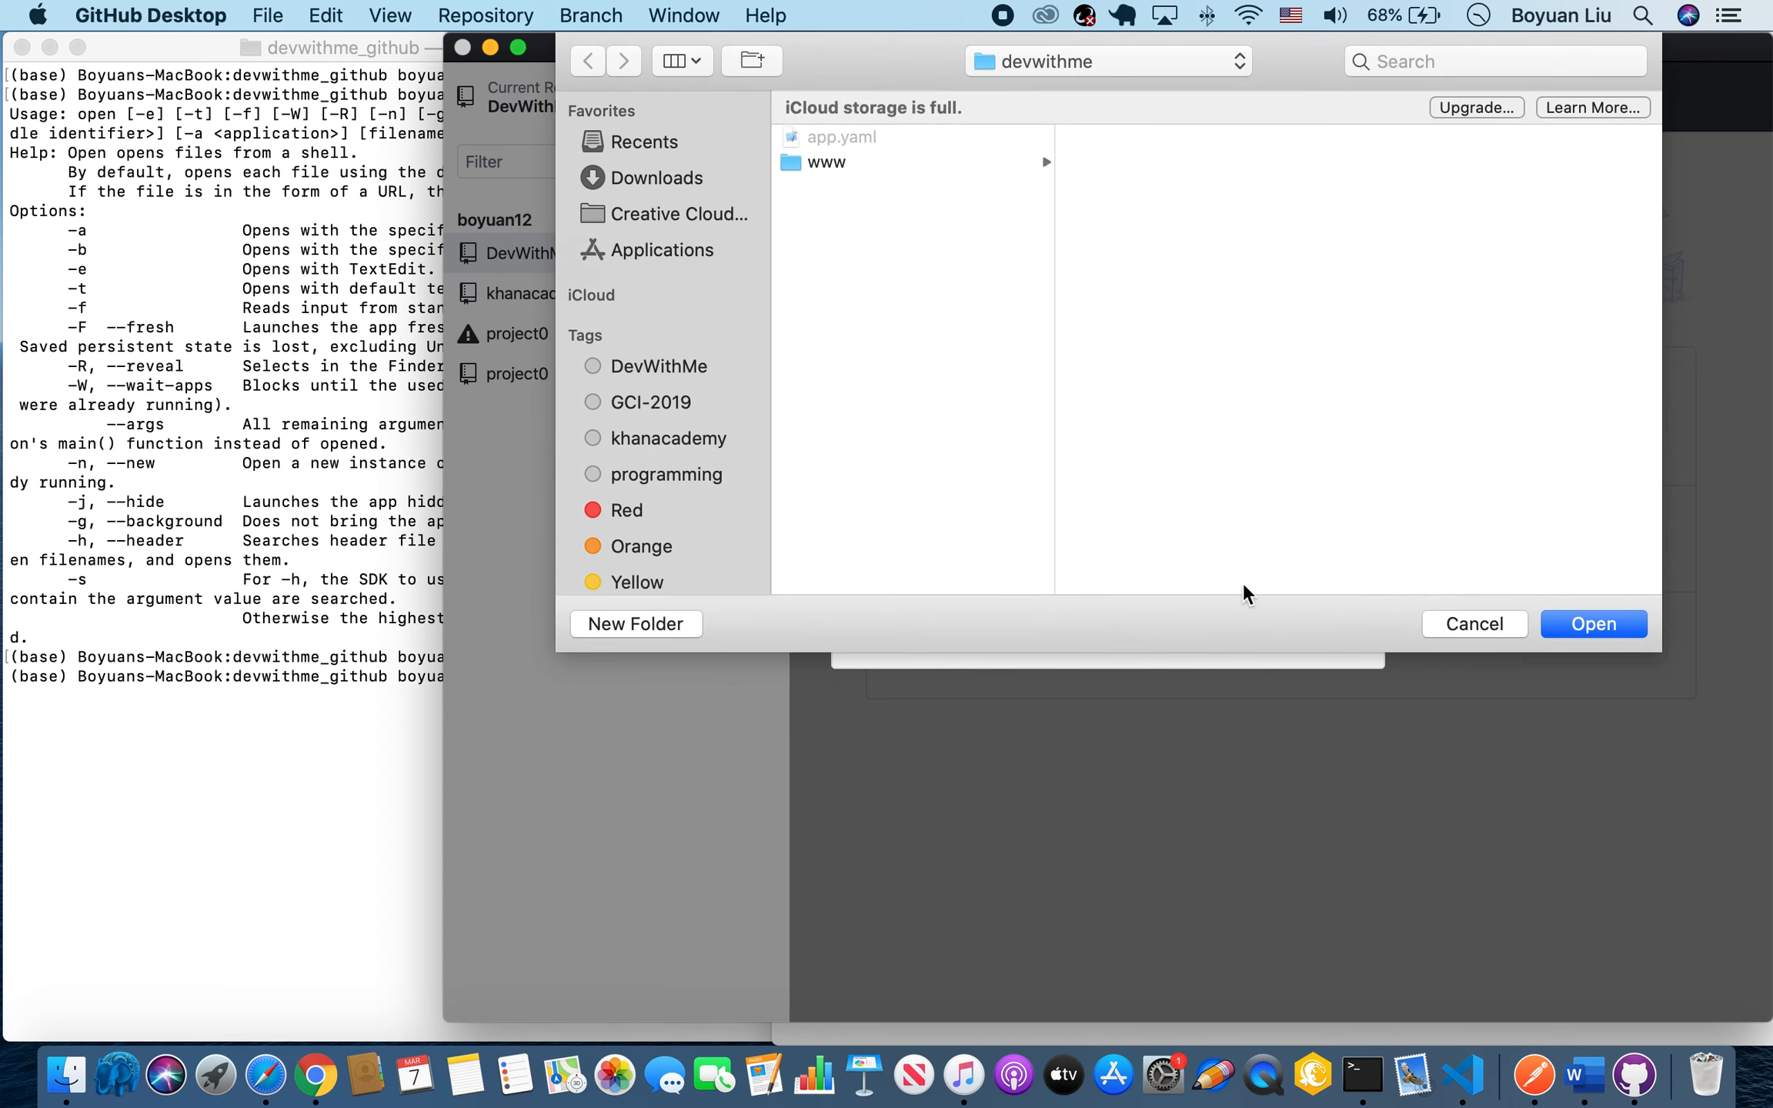
{"action": "left_click", "coordinate": [1477, 623]}
{"action": "left_click", "coordinate": [1097, 619]}
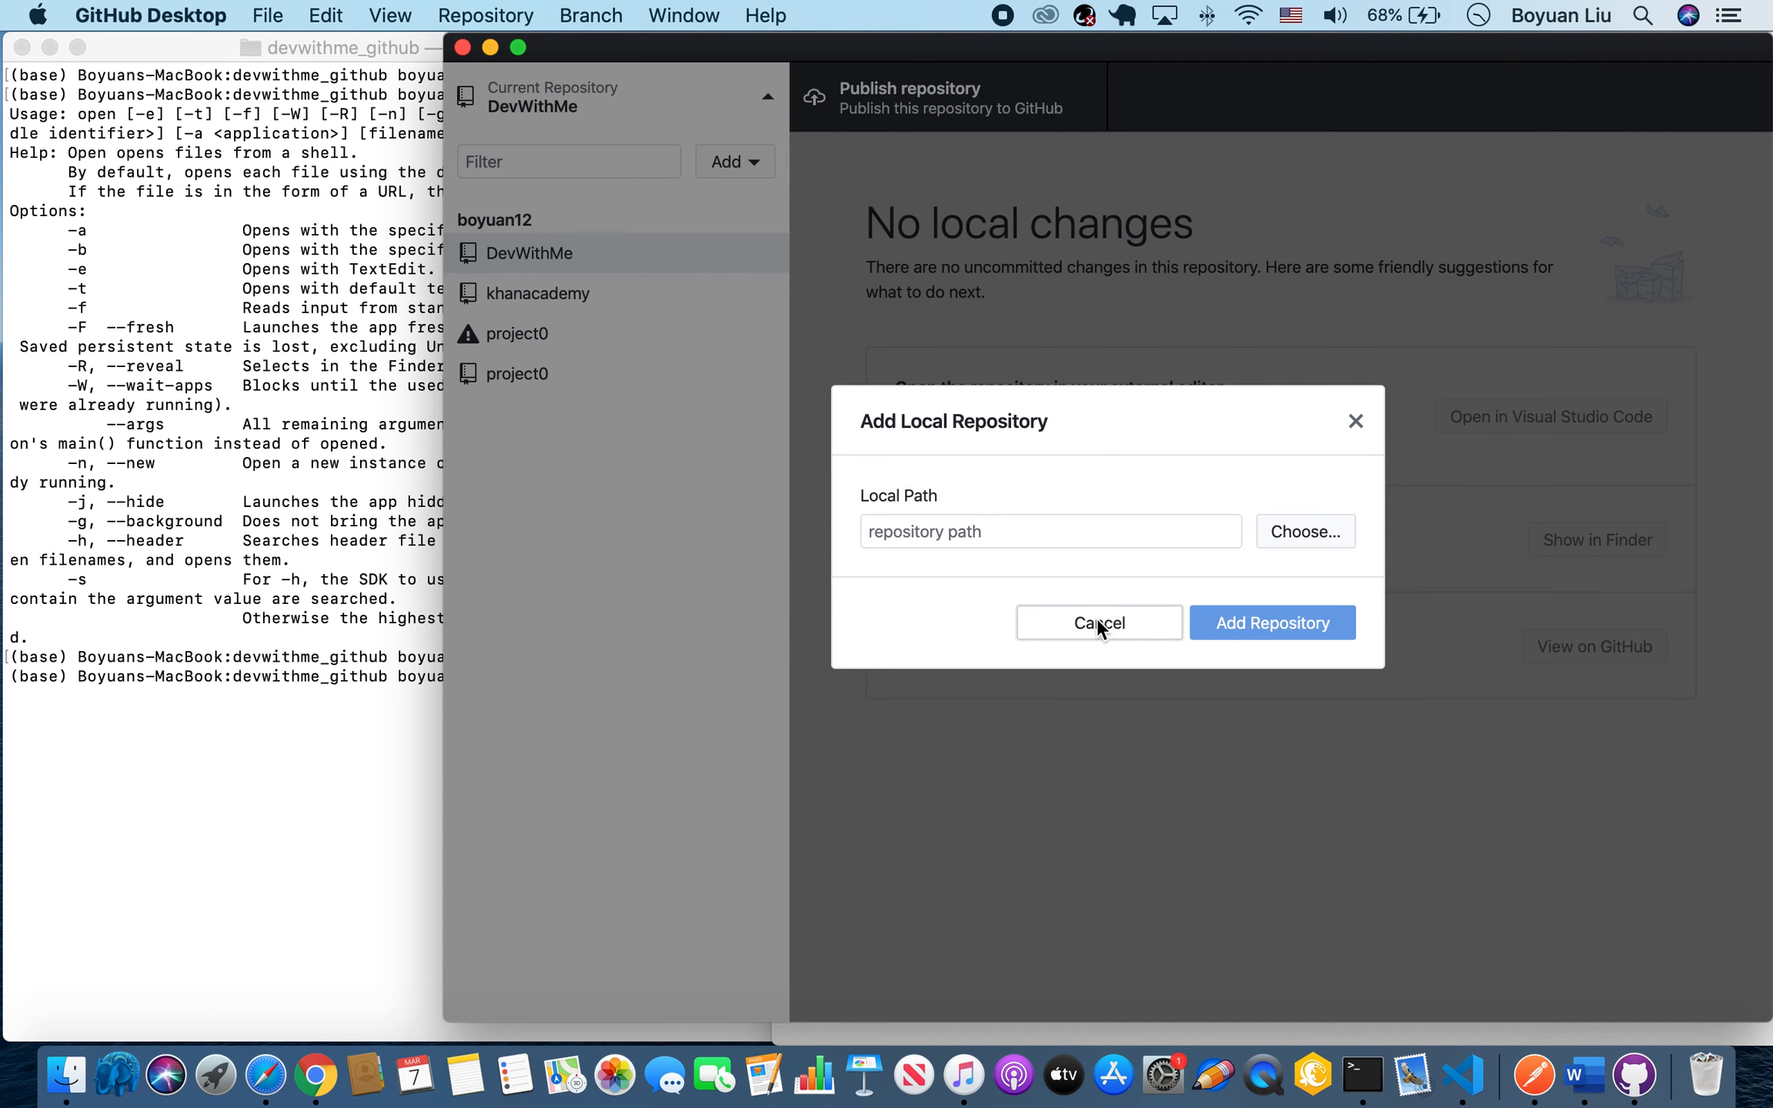
{"action": "left_click", "coordinate": [761, 99]}
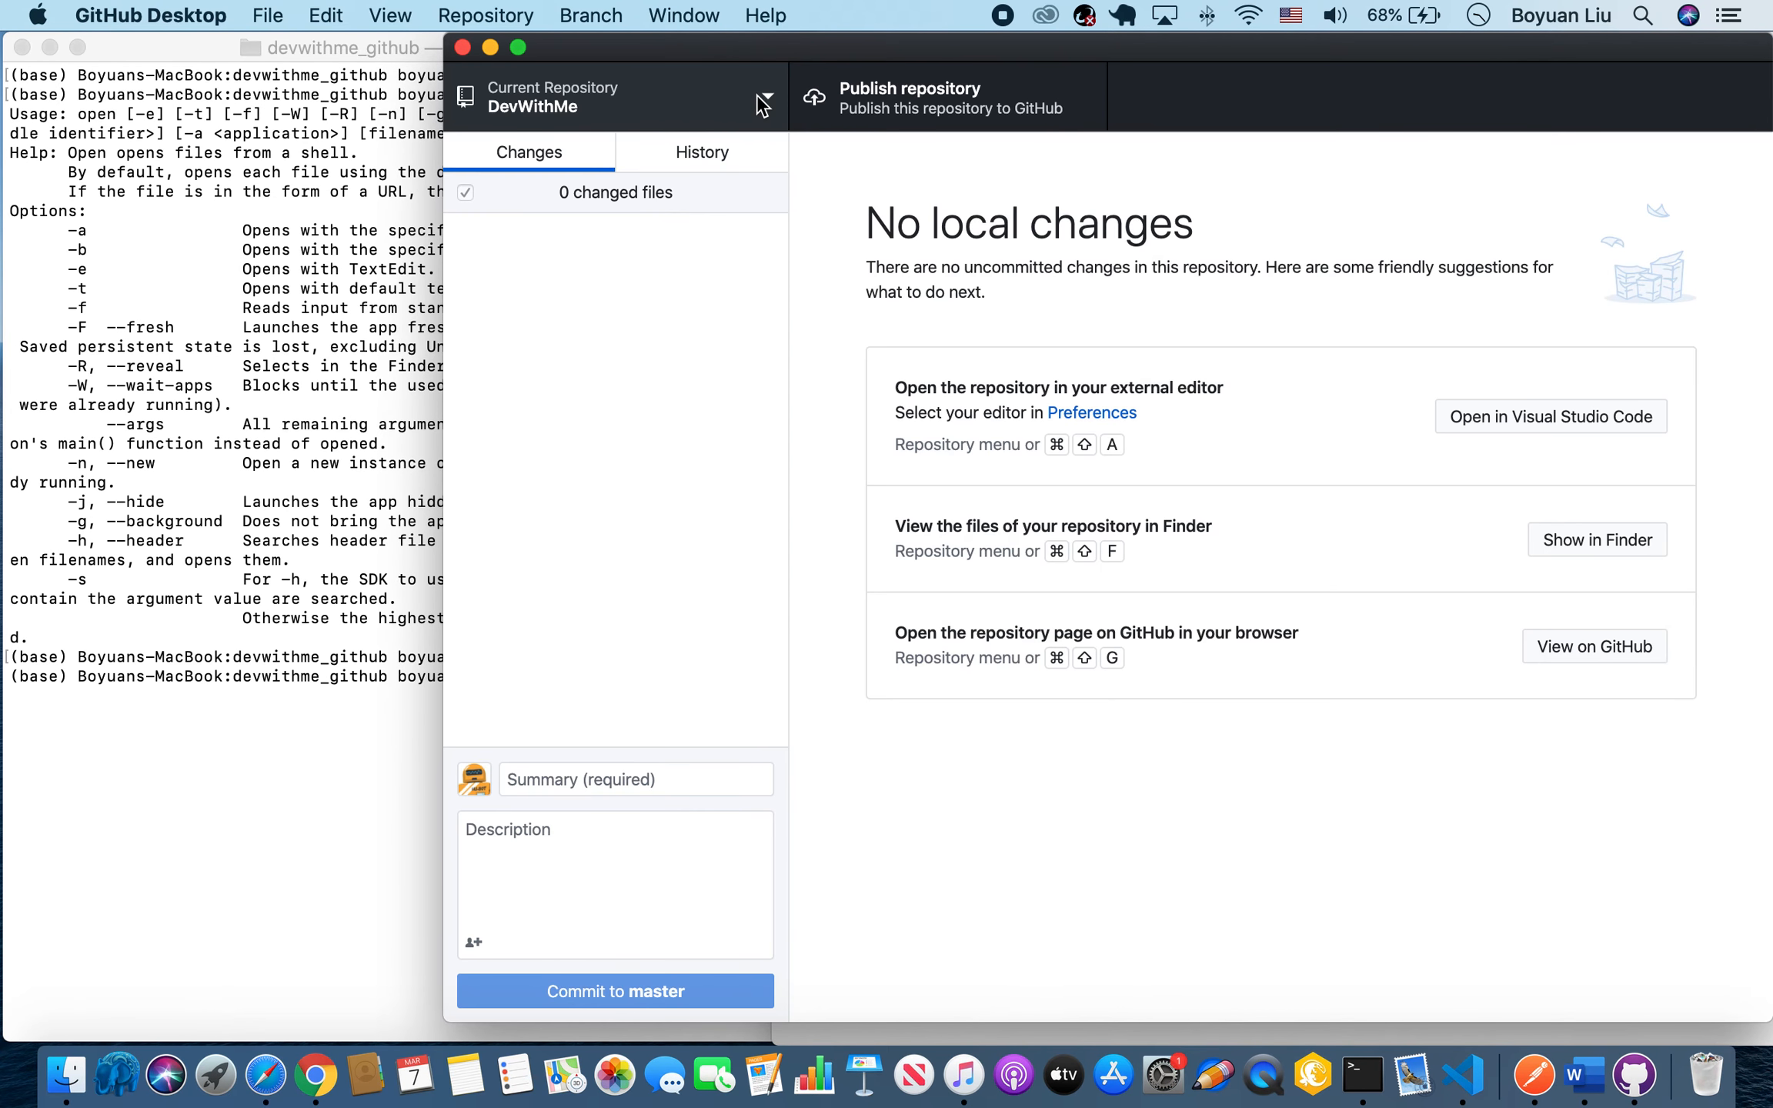
Clone the DevWithMe_GitHub repository from GitHub.com, filtering the account's repositories by "dev", and close the repository list.
{"action": "left_click", "coordinate": [767, 97]}
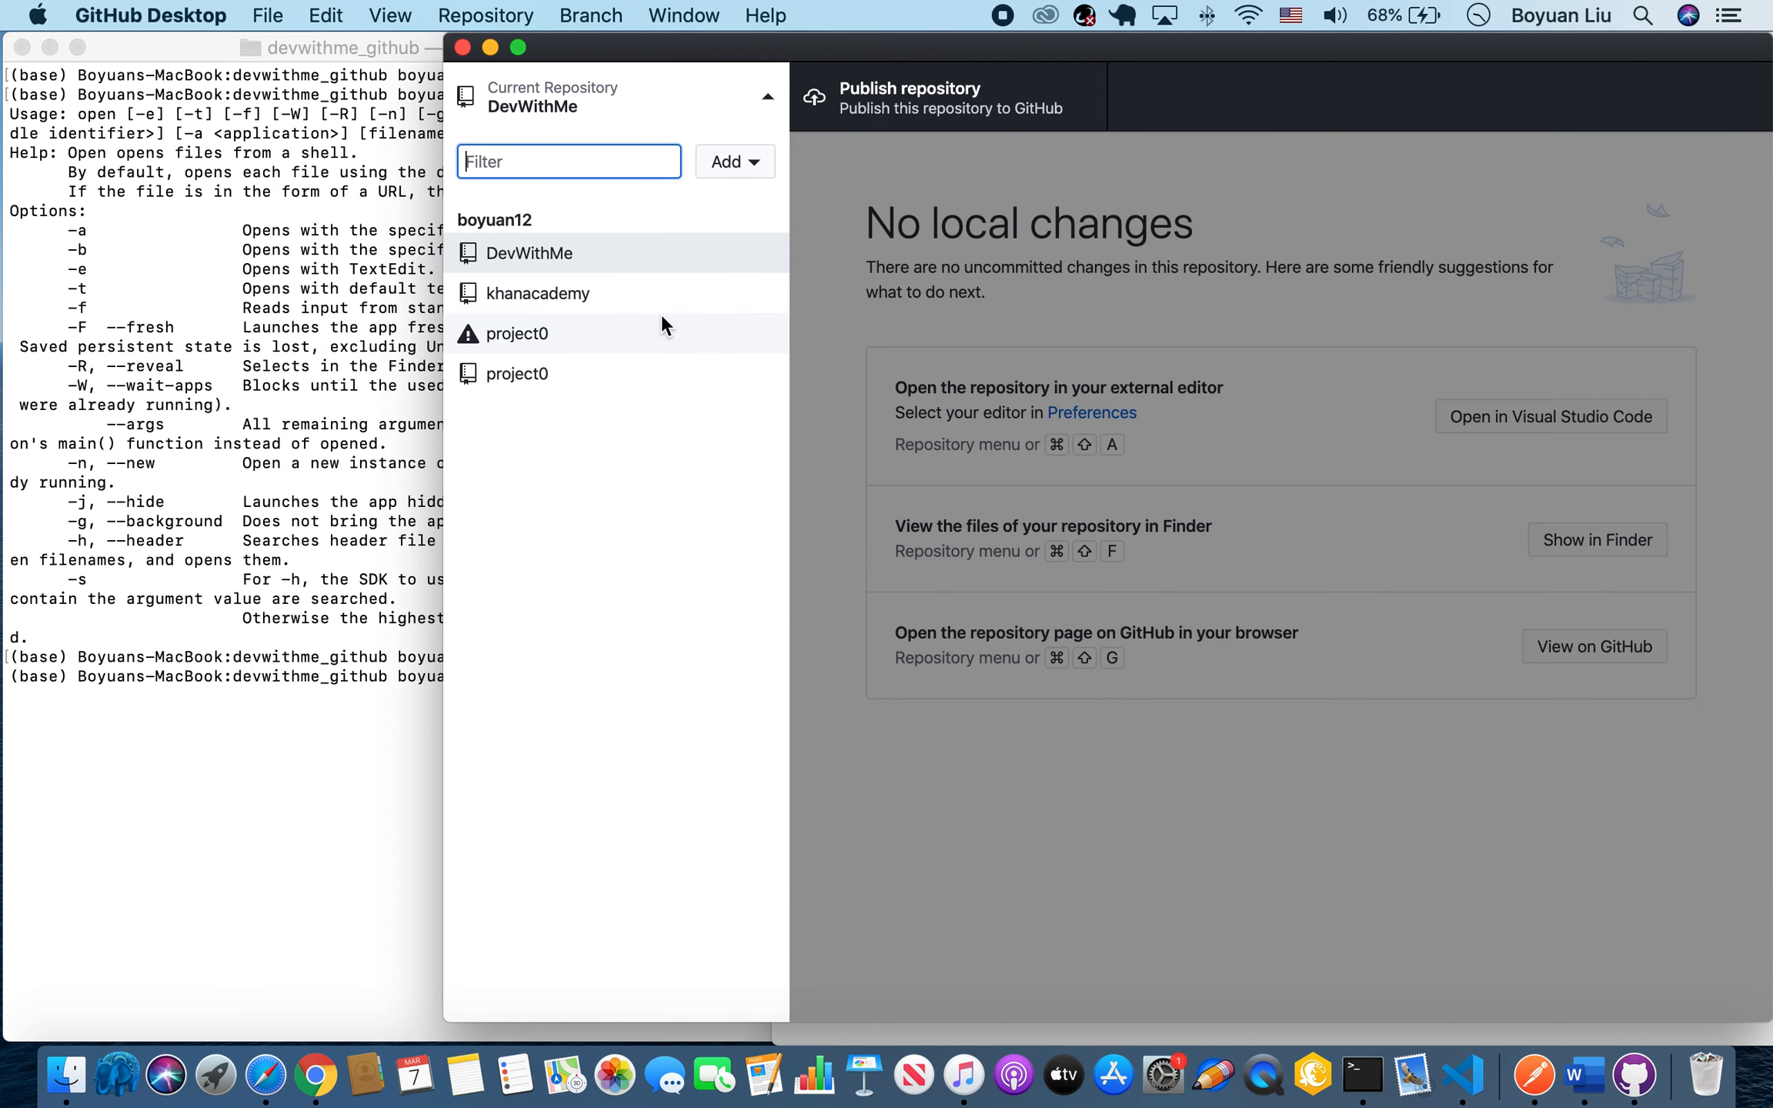
{"action": "left_click", "coordinate": [752, 162]}
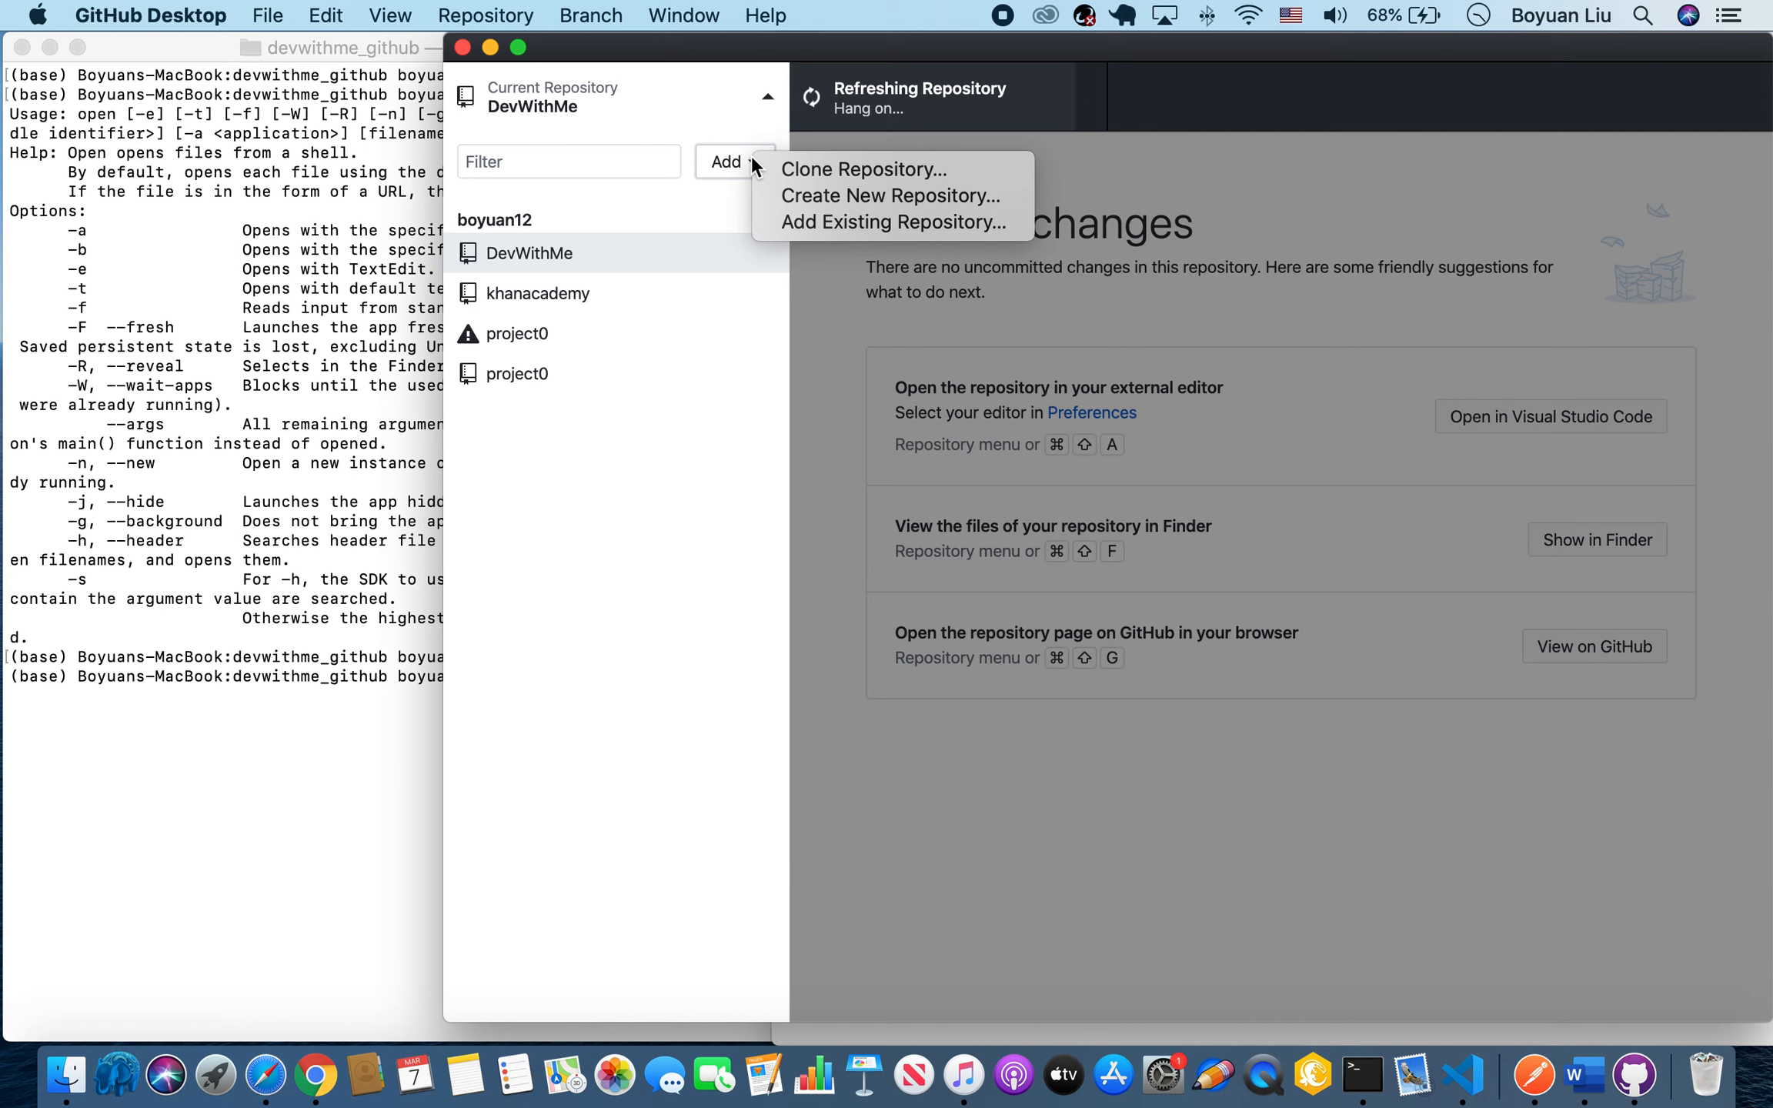
{"action": "left_click", "coordinate": [790, 171]}
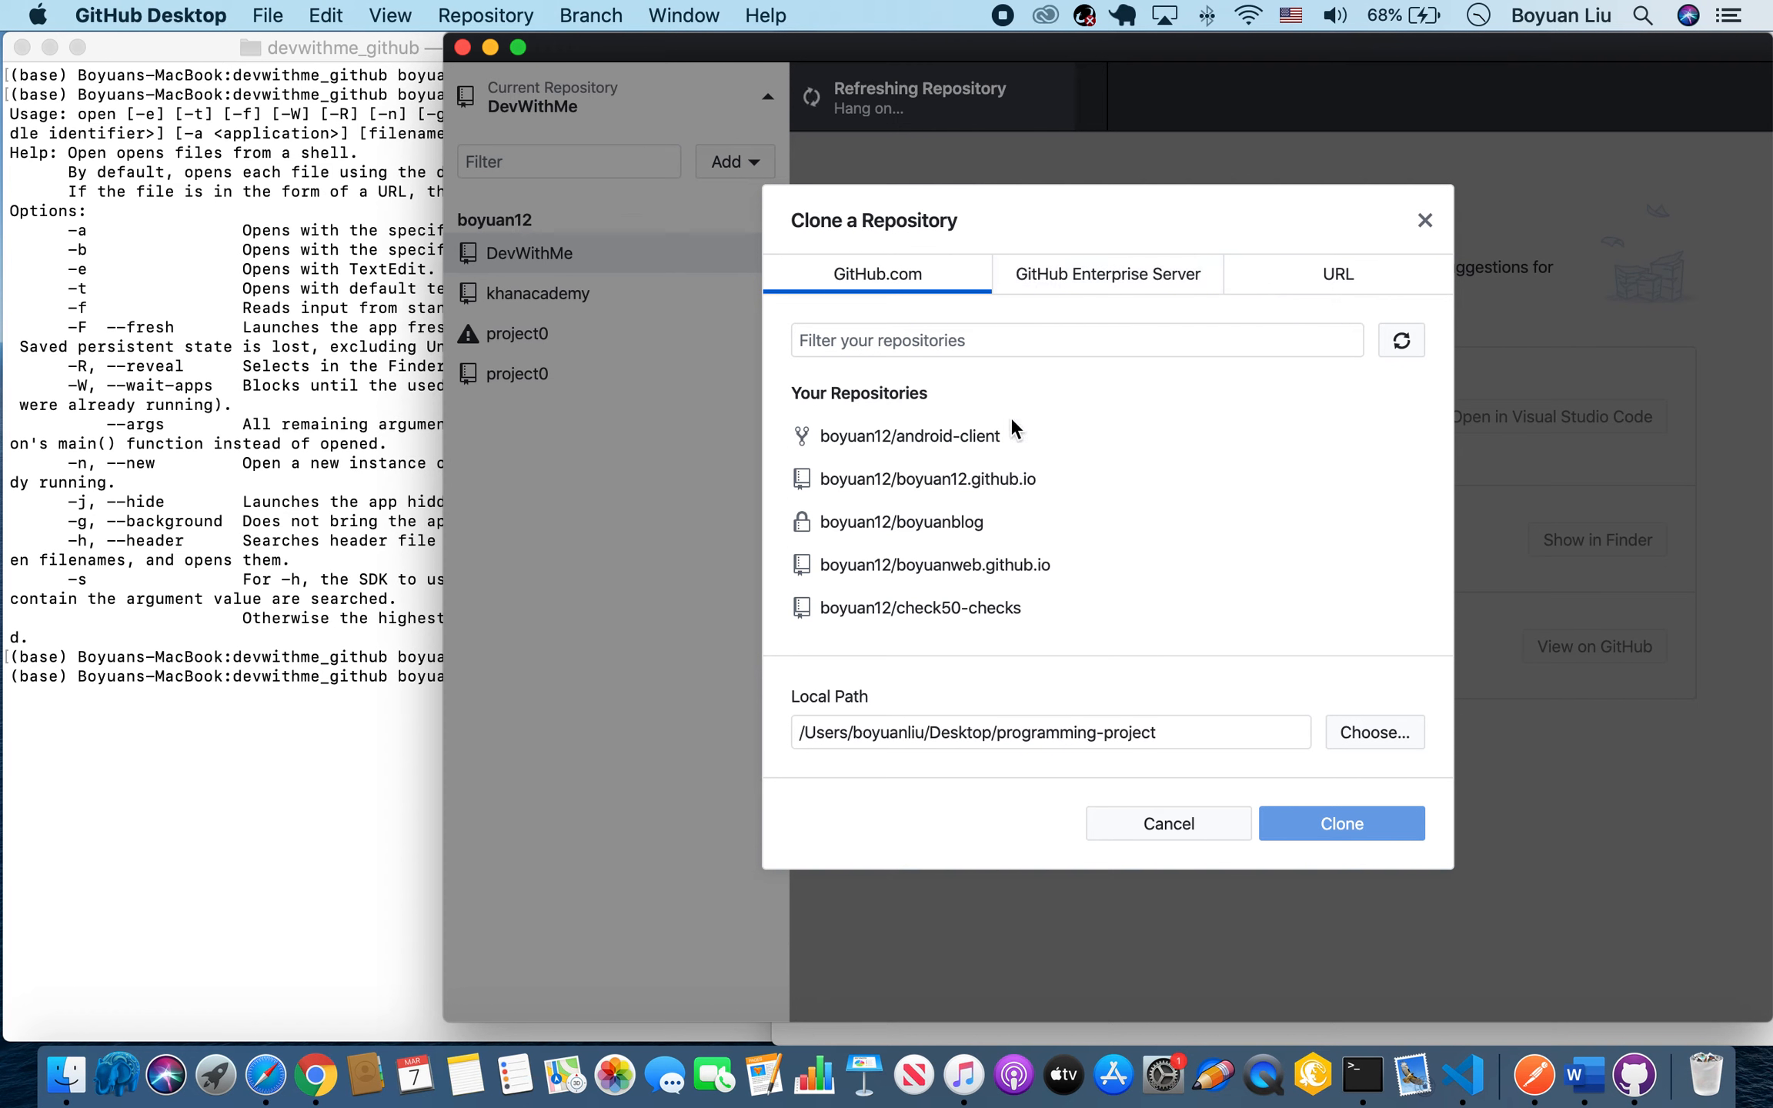
{"action": "left_click", "coordinate": [950, 350]}
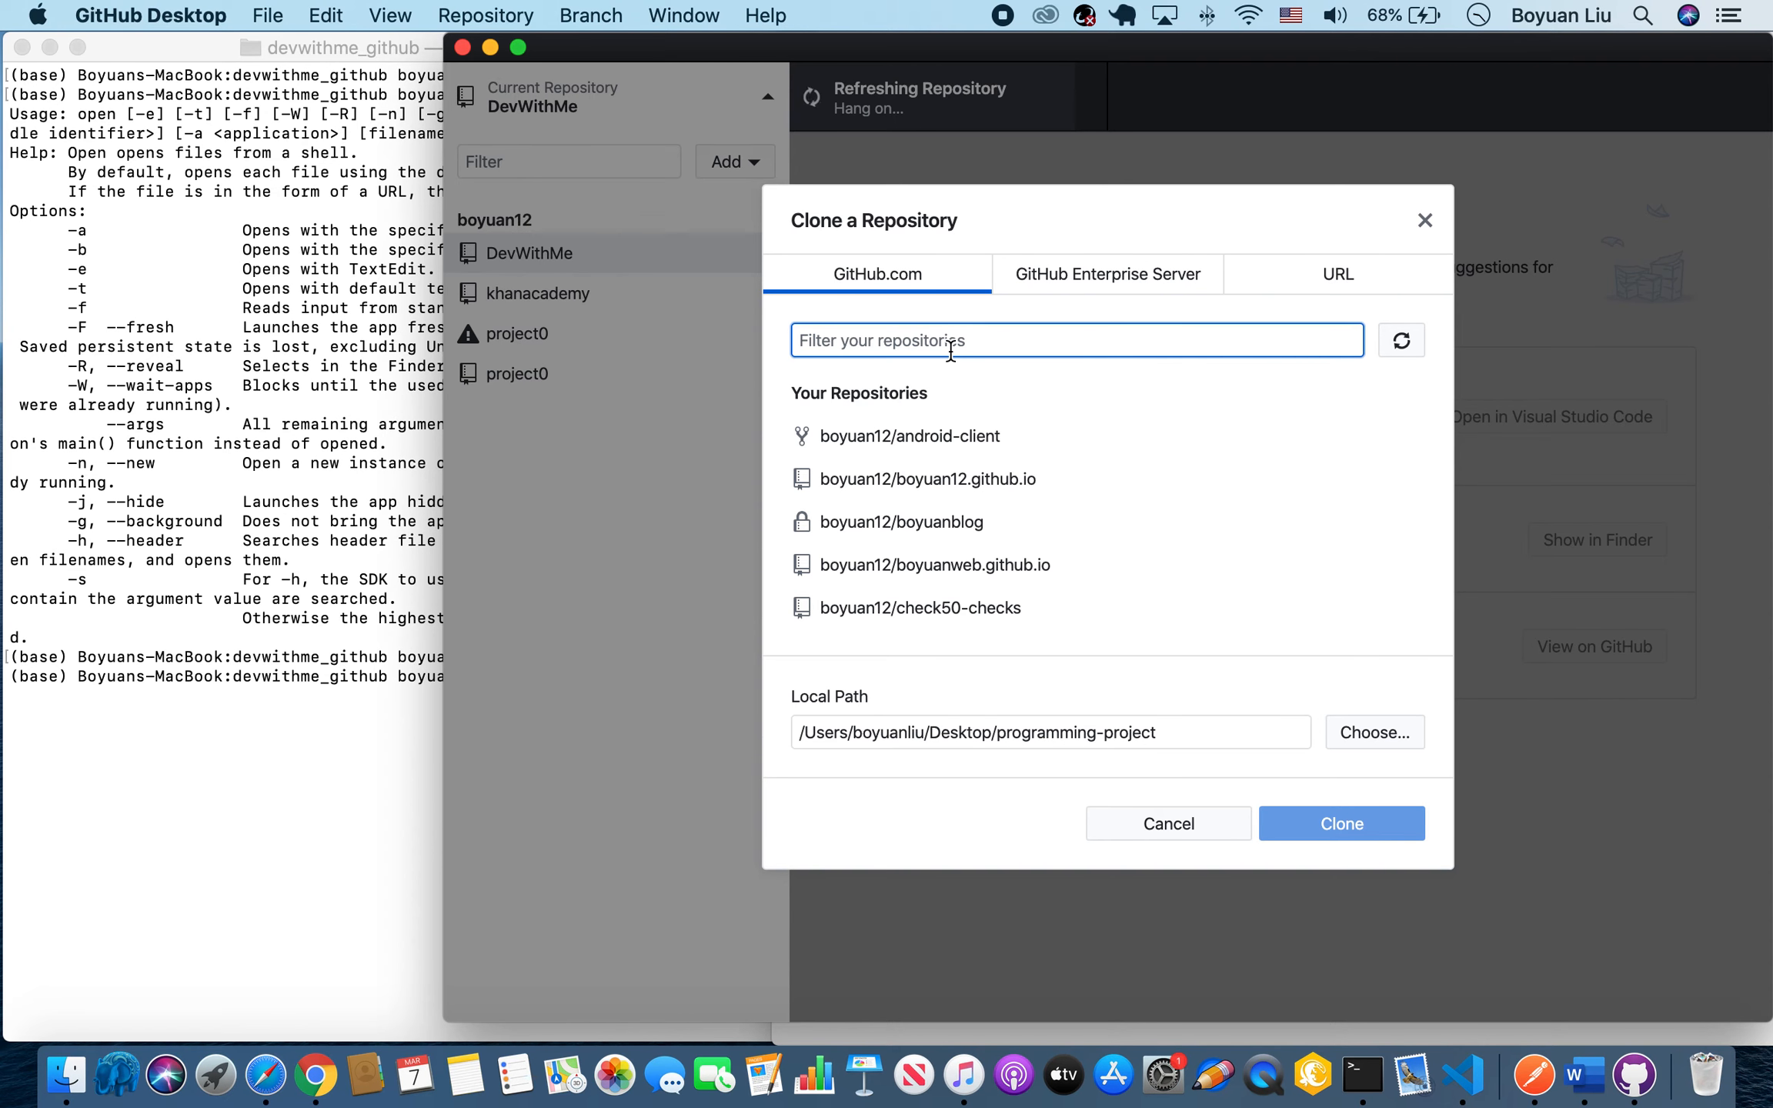
{"action": "type", "text": "dev"}
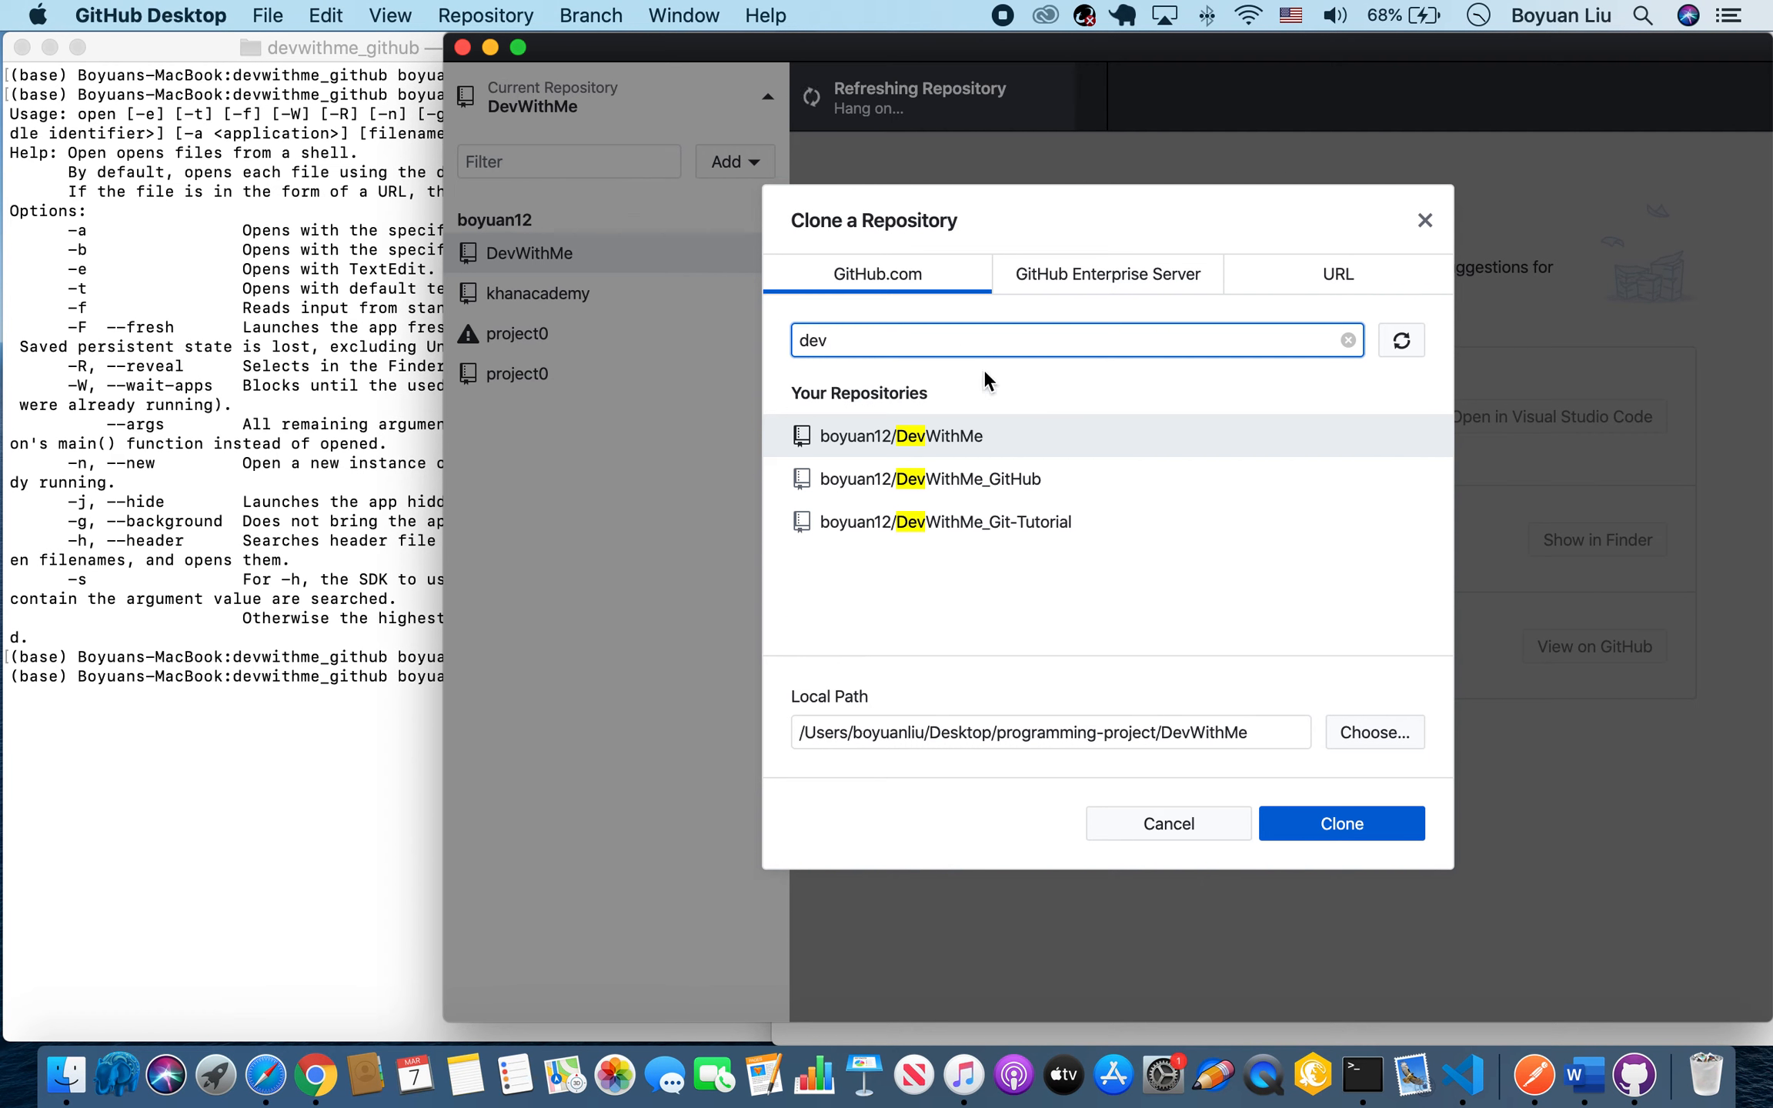
{"action": "left_click", "coordinate": [1113, 487]}
{"action": "left_click", "coordinate": [1313, 827]}
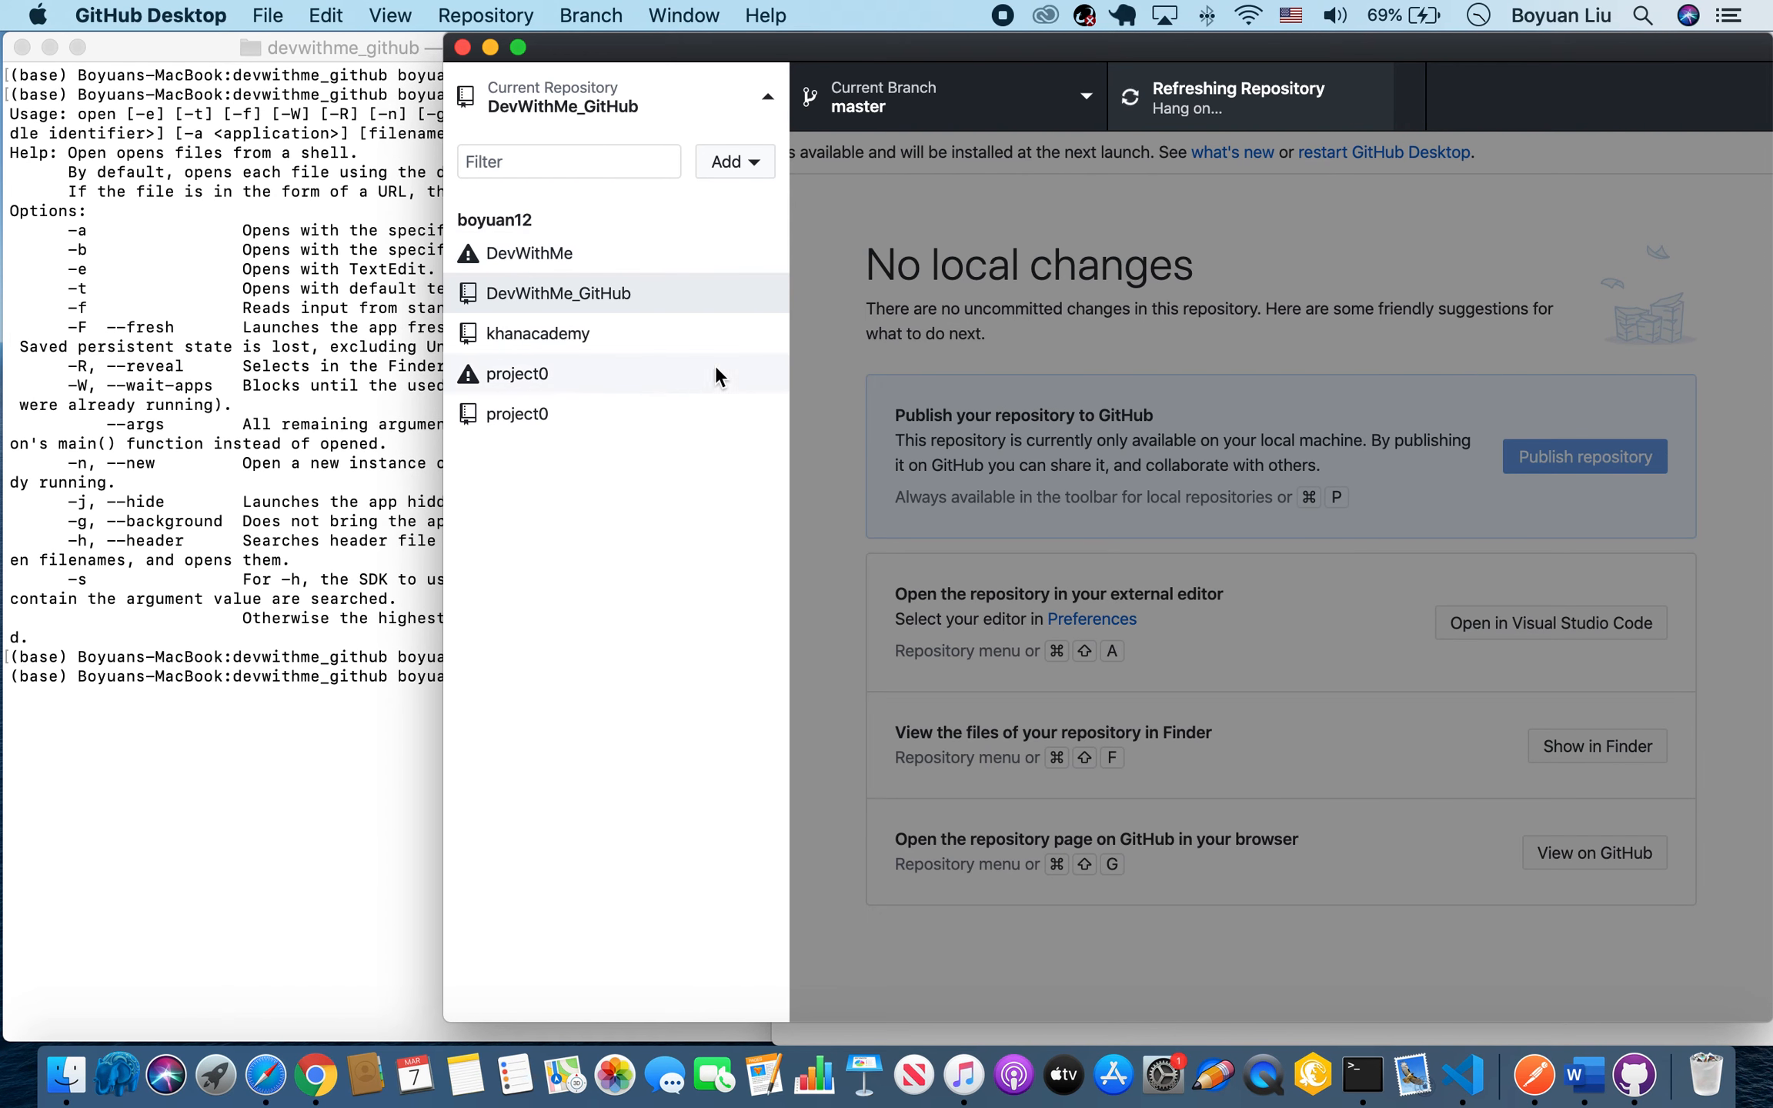
{"action": "left_click", "coordinate": [994, 371]}
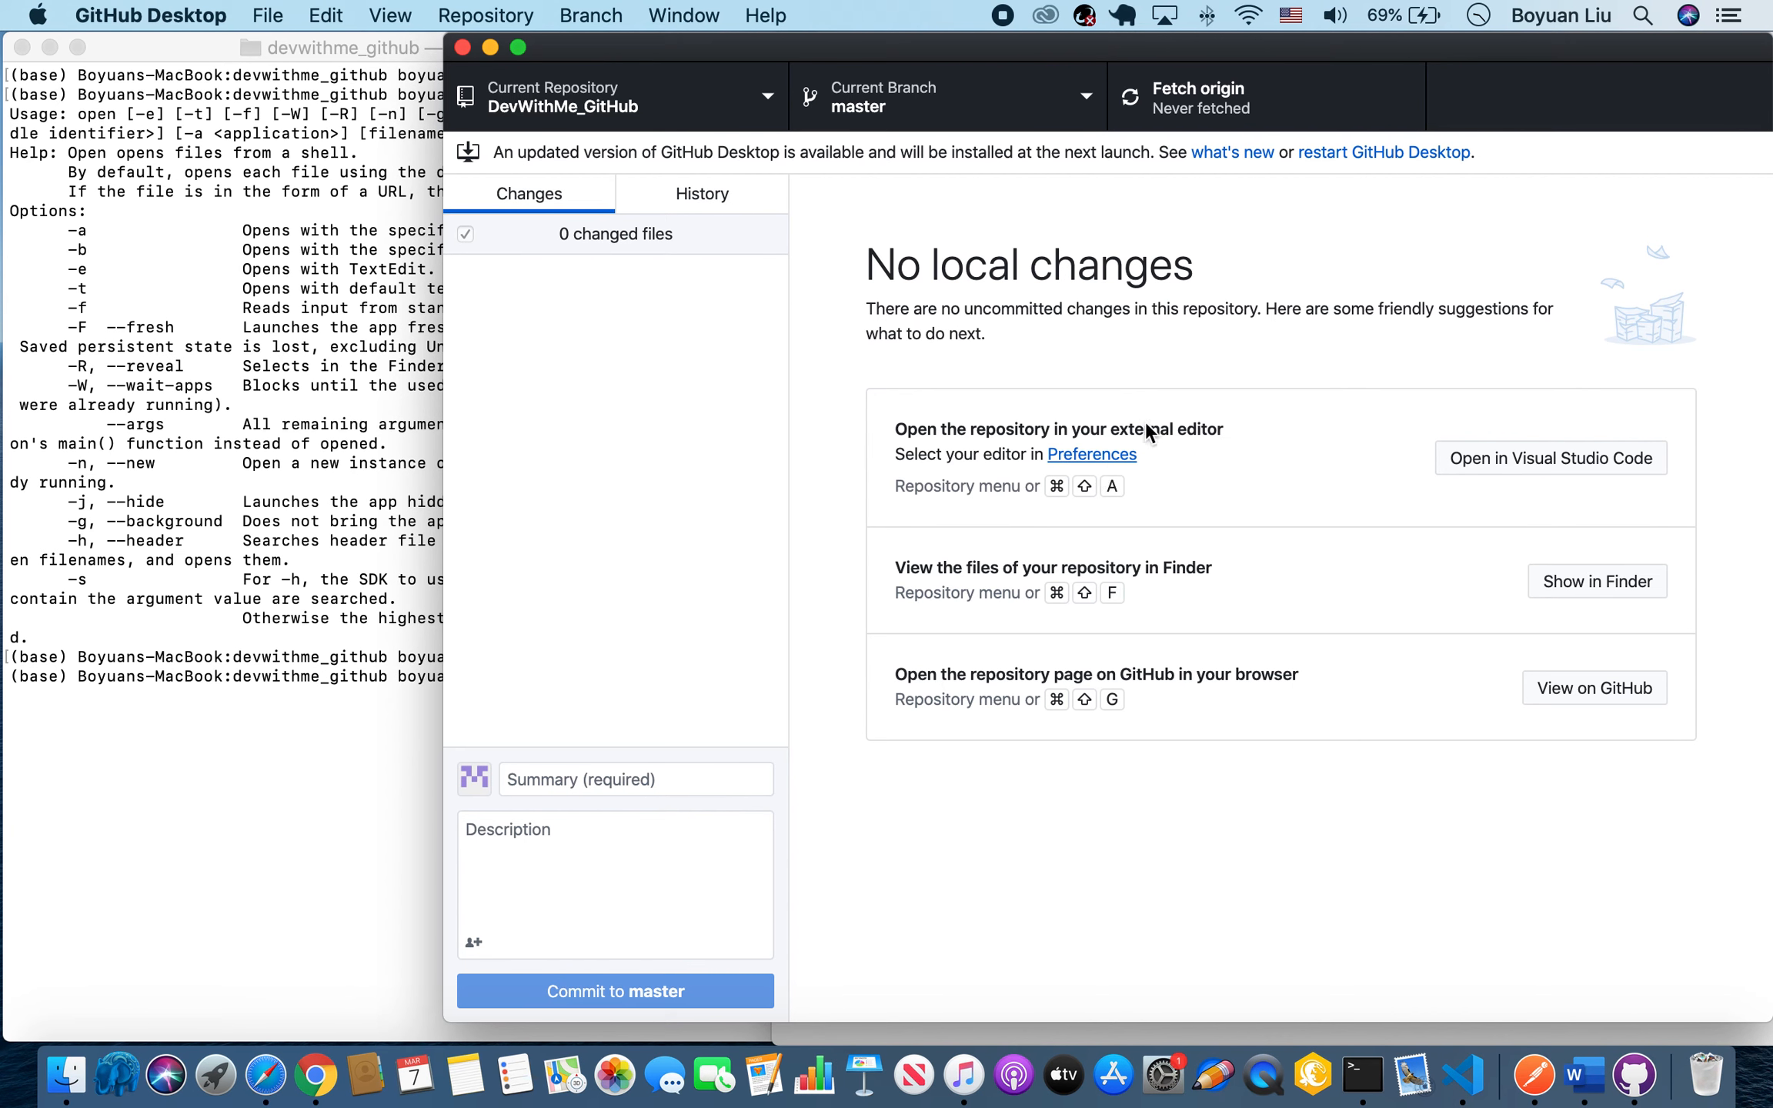
Open the cloned repository in Visual Studio Code and create a new file named desktop.txt in it.
{"action": "left_click", "coordinate": [1589, 456]}
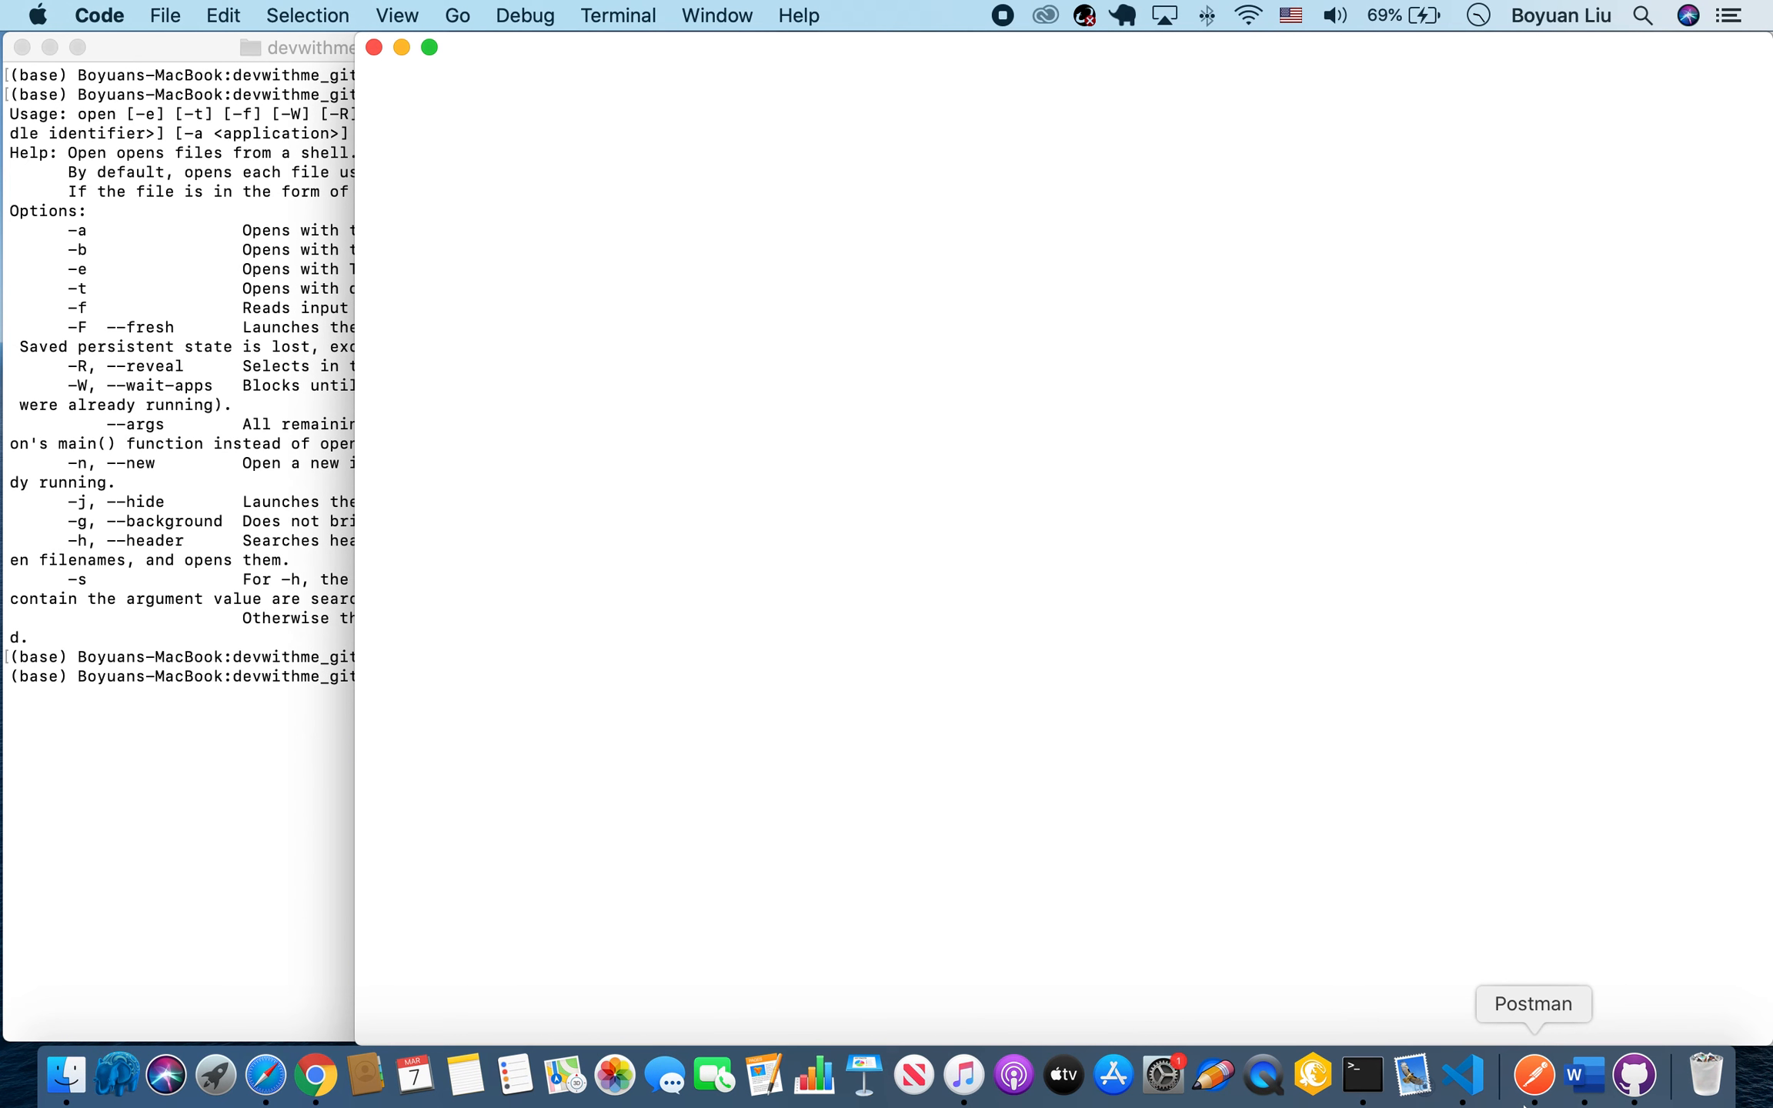
{"action": "left_click_drag", "start_coordinate": [914, 51], "coordinate": [562, 12]}
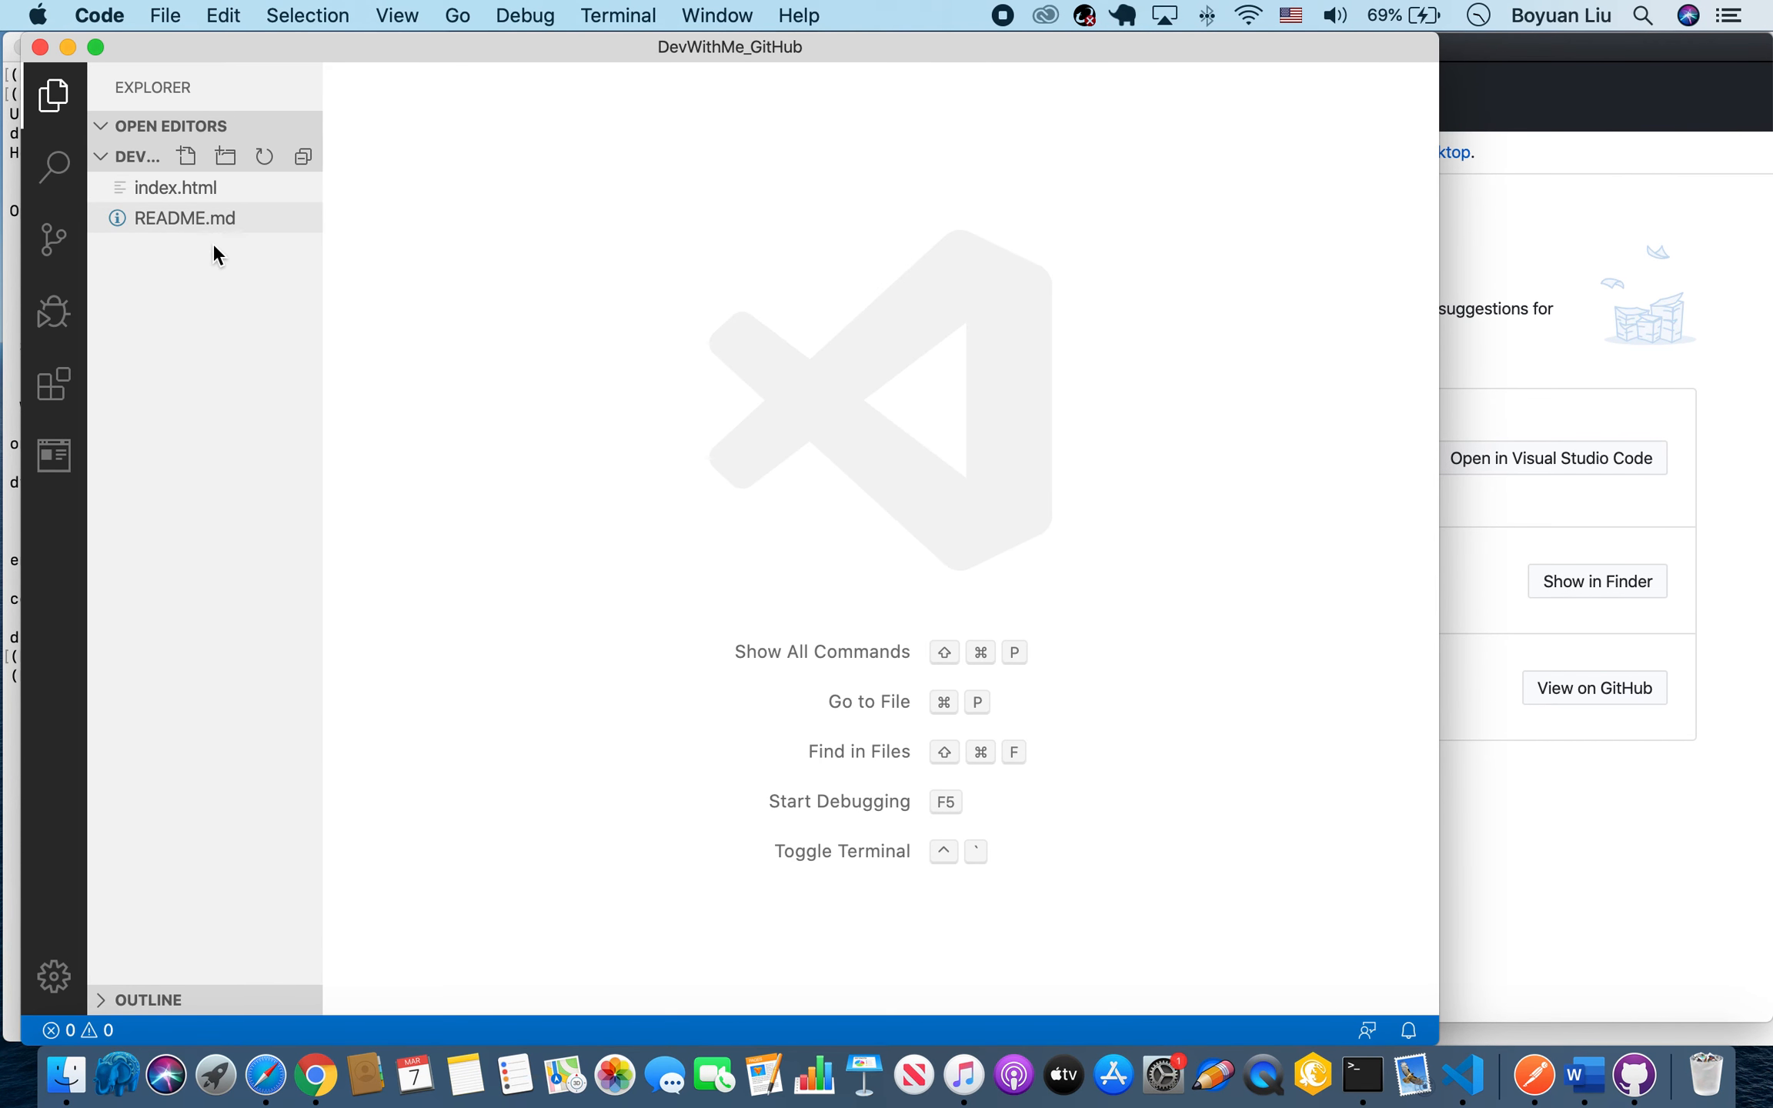
{"action": "left_click", "coordinate": [186, 156]}
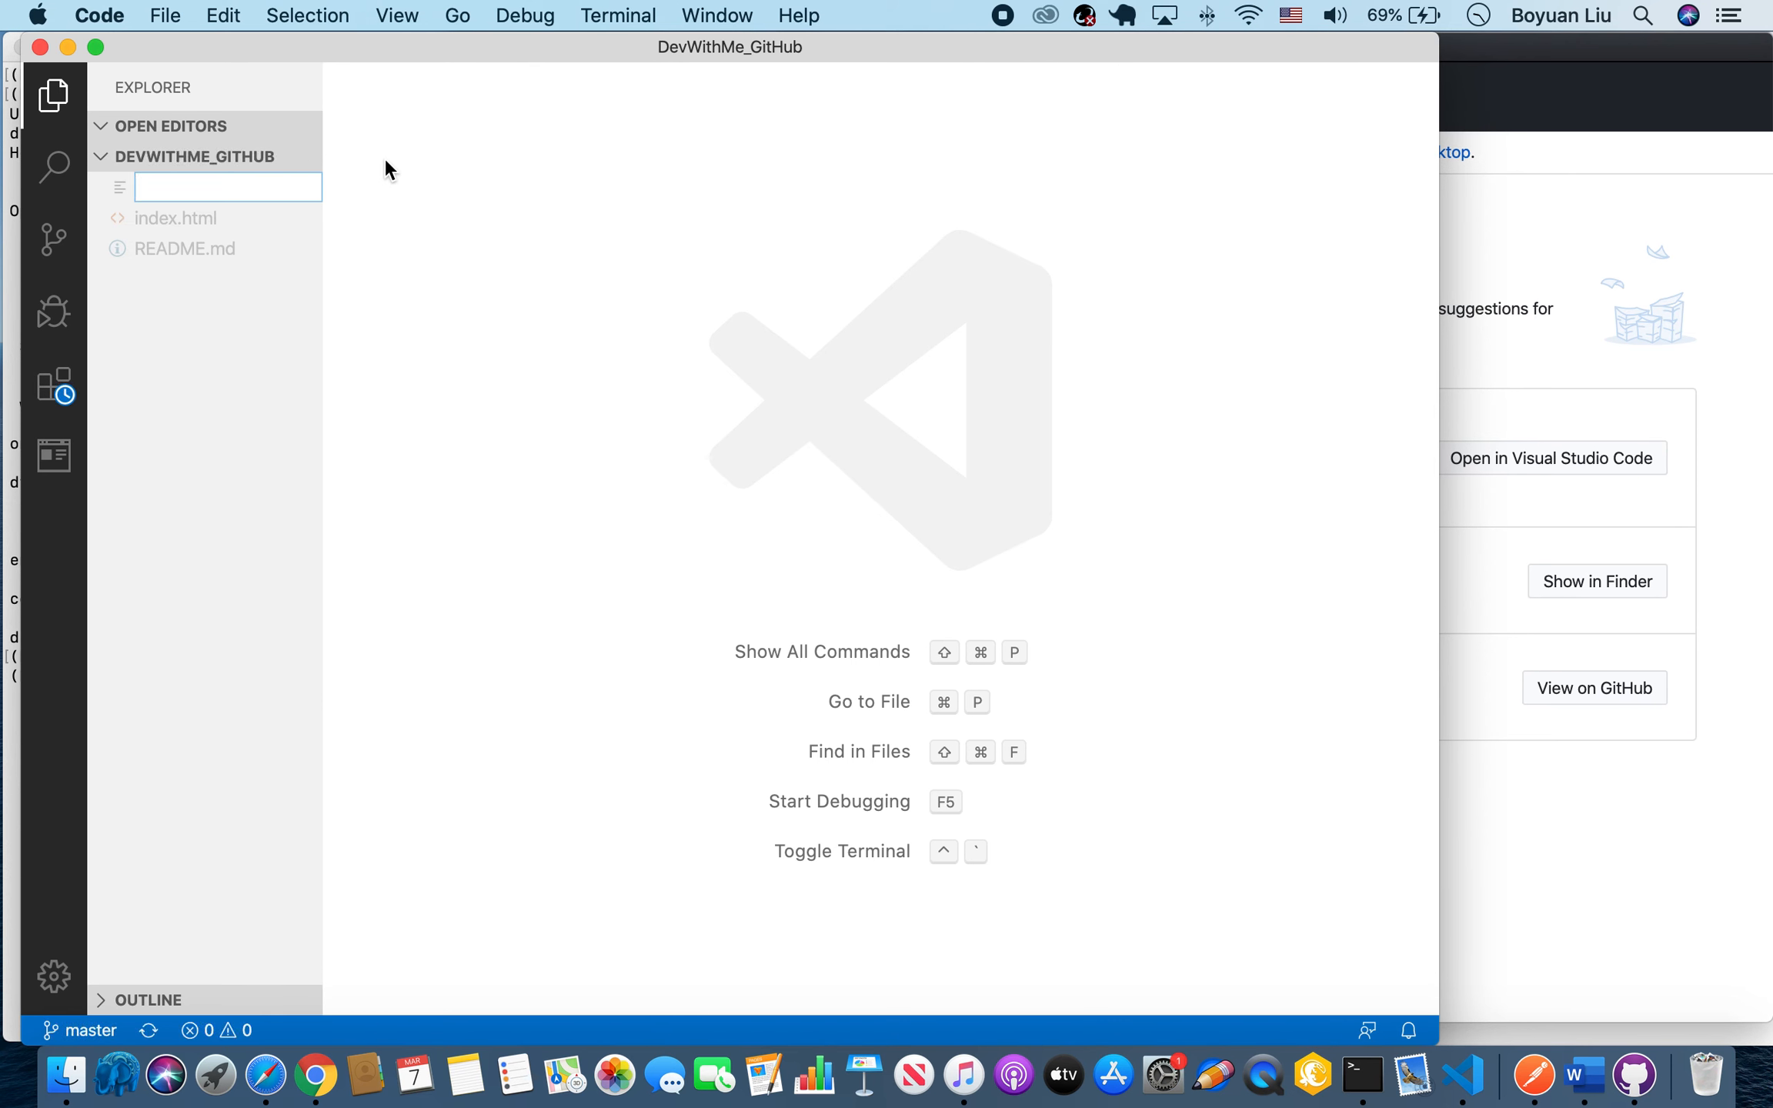
{"action": "type", "text": "desktop.txt"}
{"action": "key", "text": "Return"}
Write the line "Hello, this is a txt file" in desktop.txt.
{"action": "type", "text": "Hello, this is a txt file"}
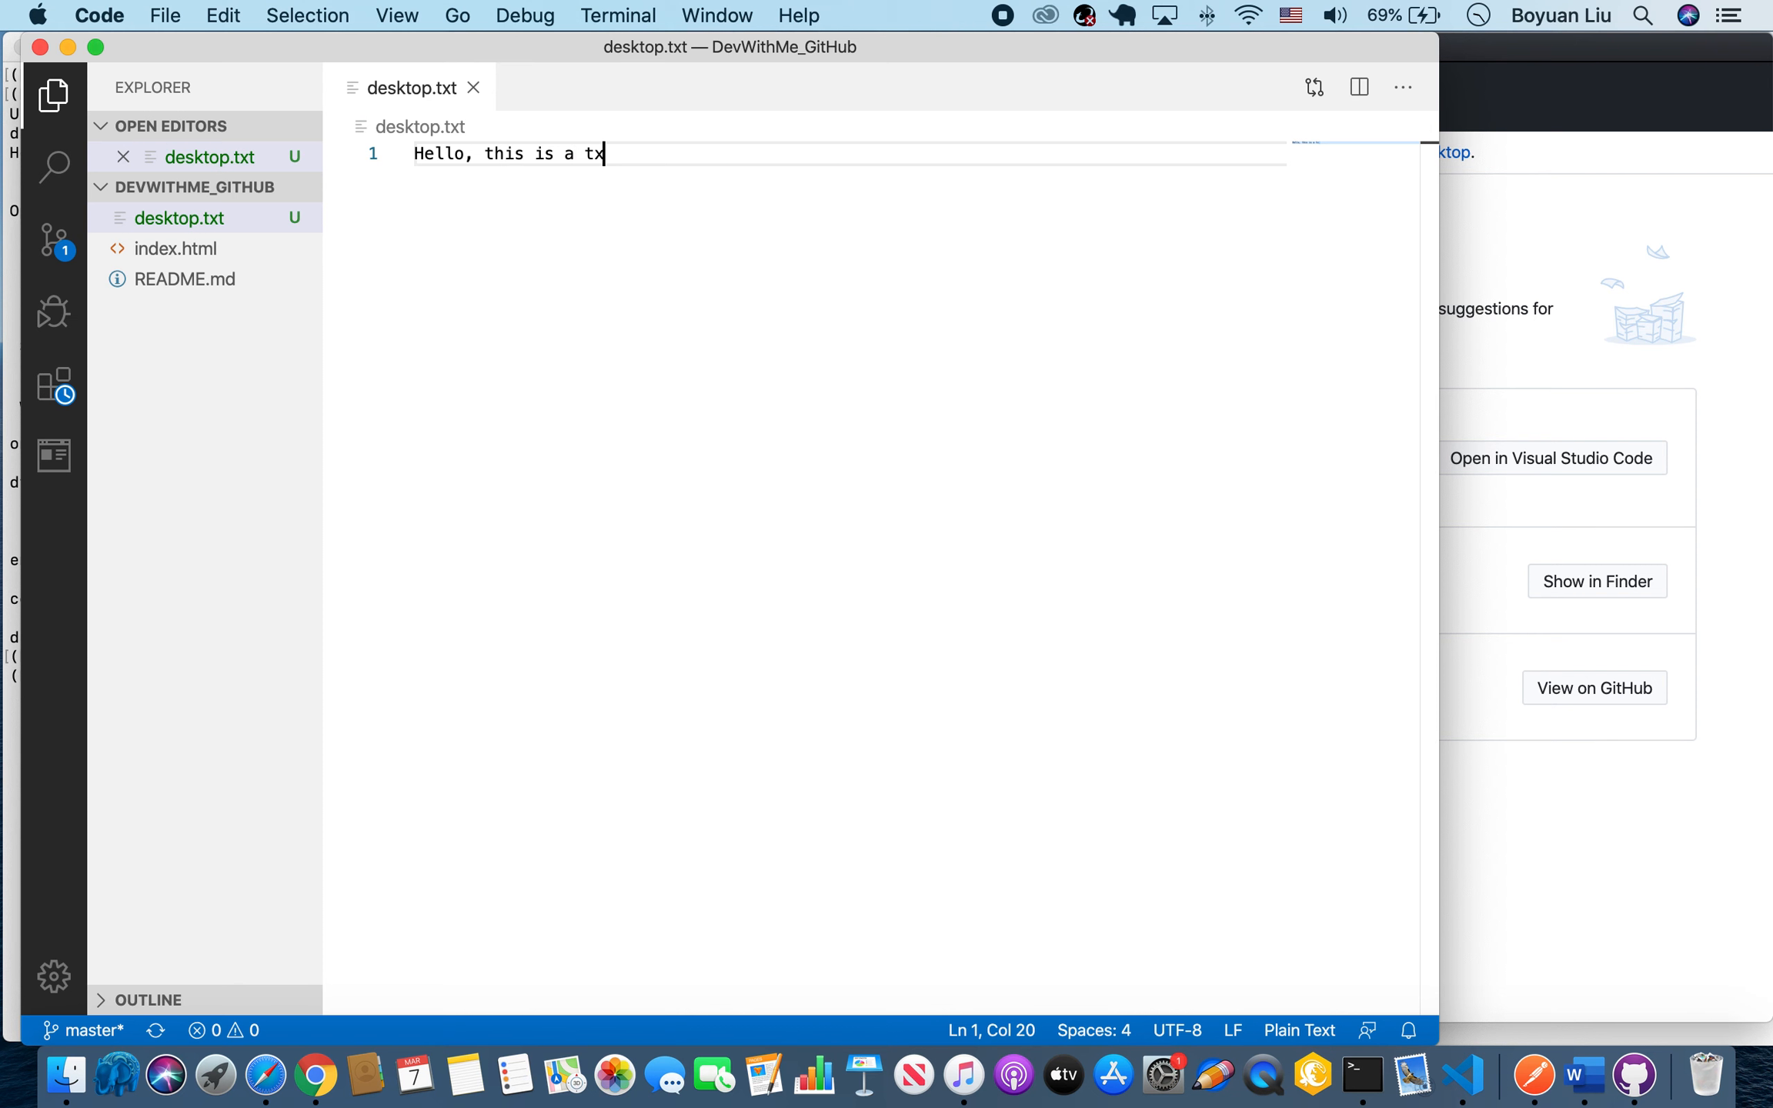
Switch to GitHub Desktop, commit desktop.txt to master with the suggested summary "Create desktop.txt" and push it to origin.
{"action": "left_click", "coordinate": [1510, 344]}
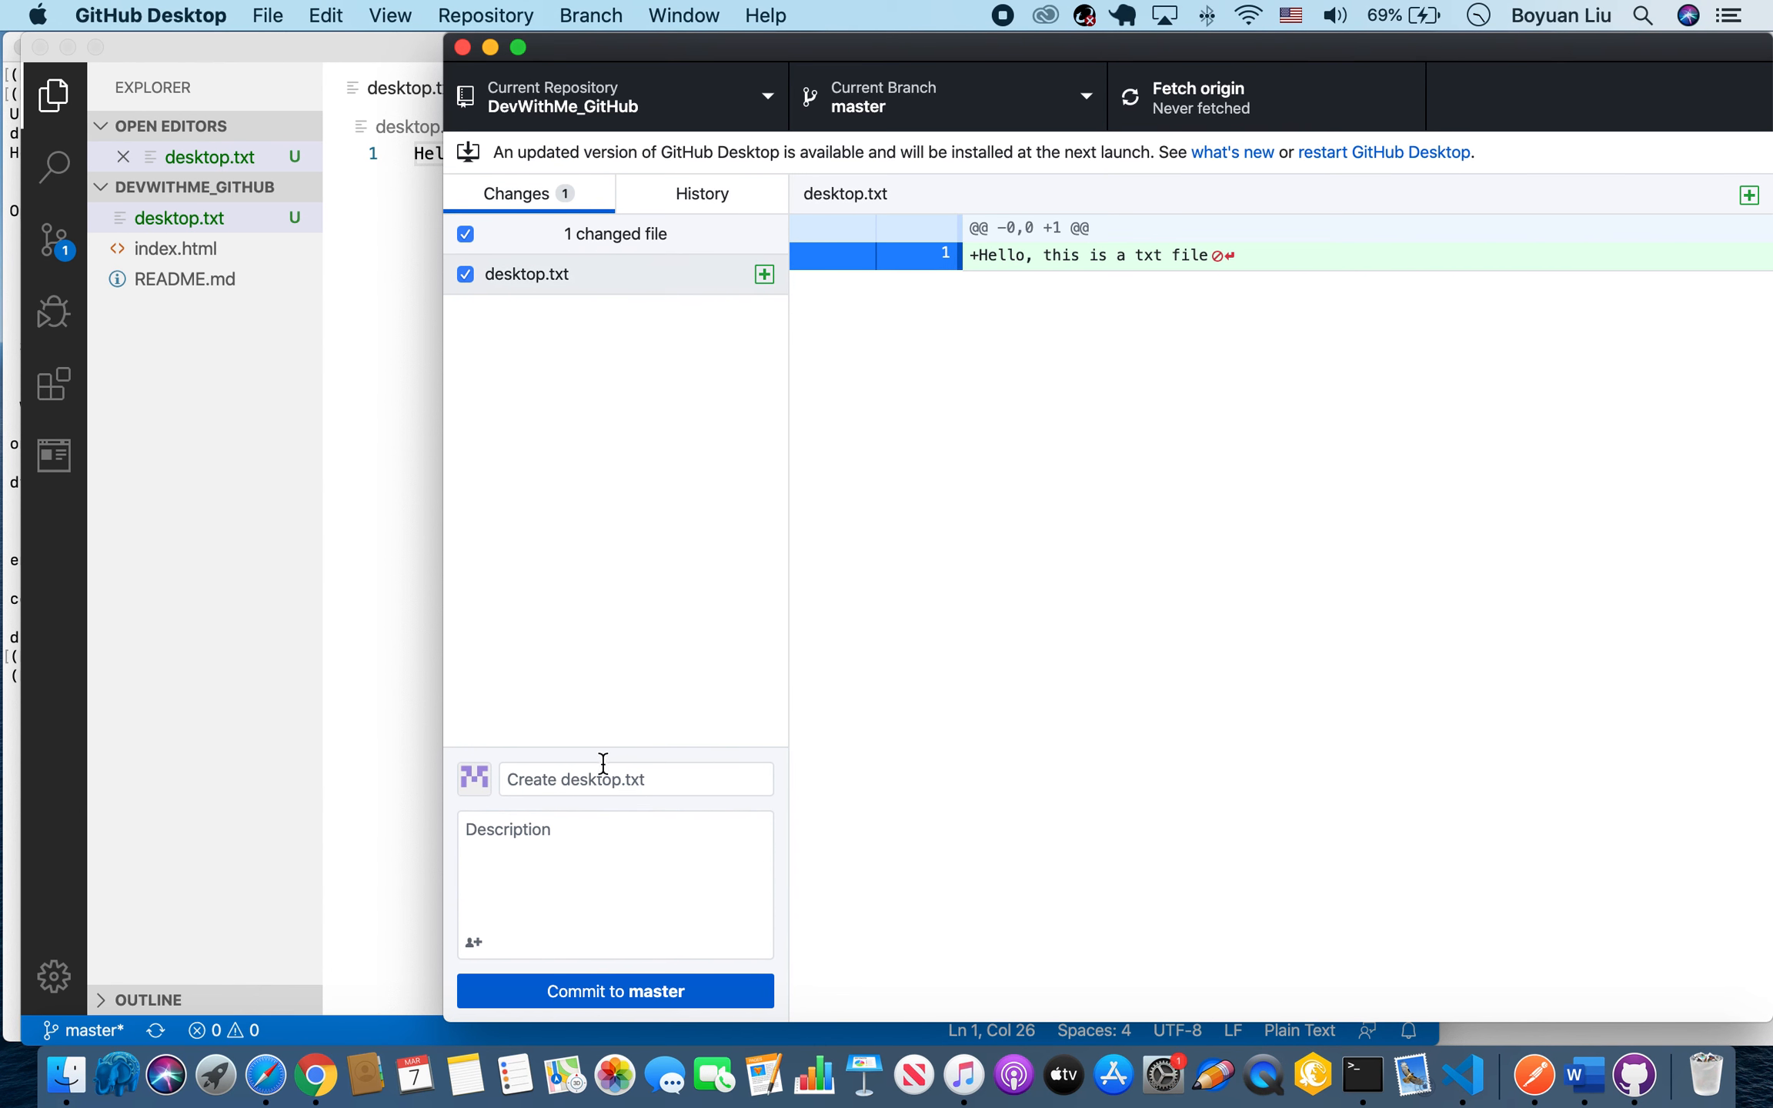
{"action": "left_click", "coordinate": [560, 993]}
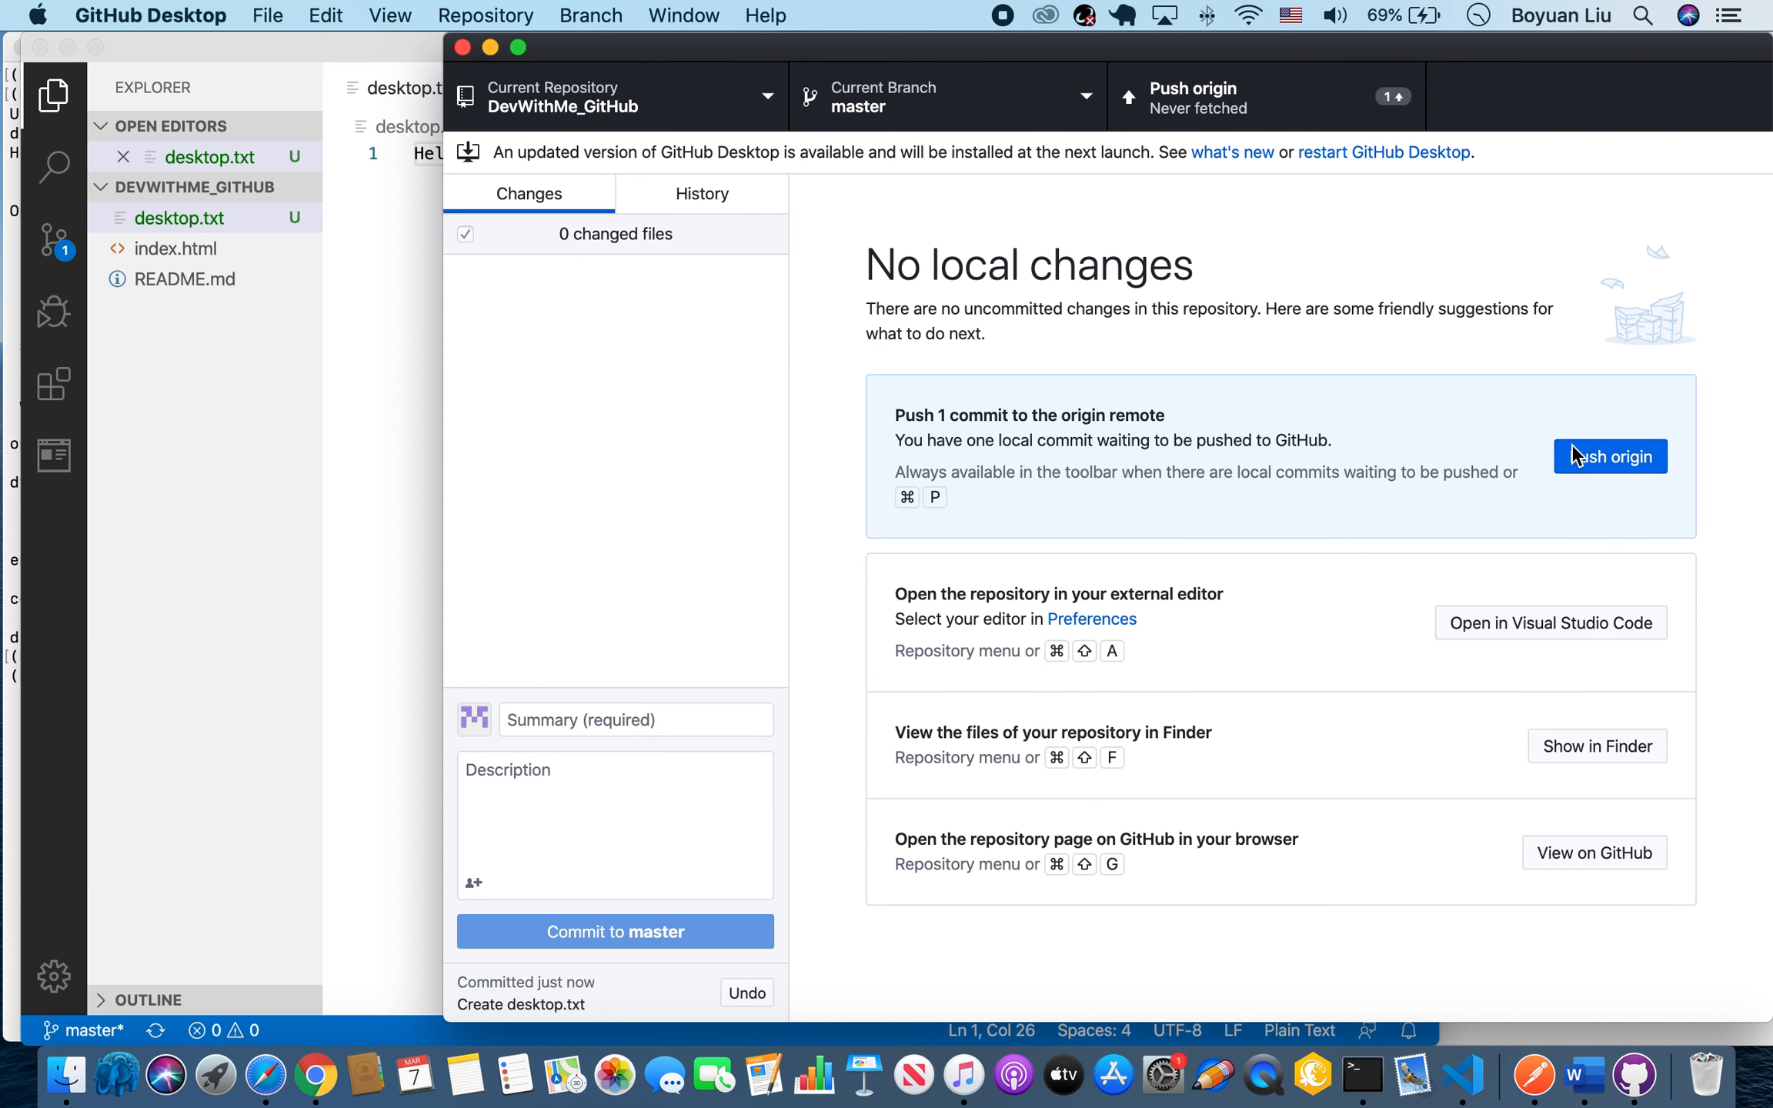
{"action": "left_click", "coordinate": [1570, 445]}
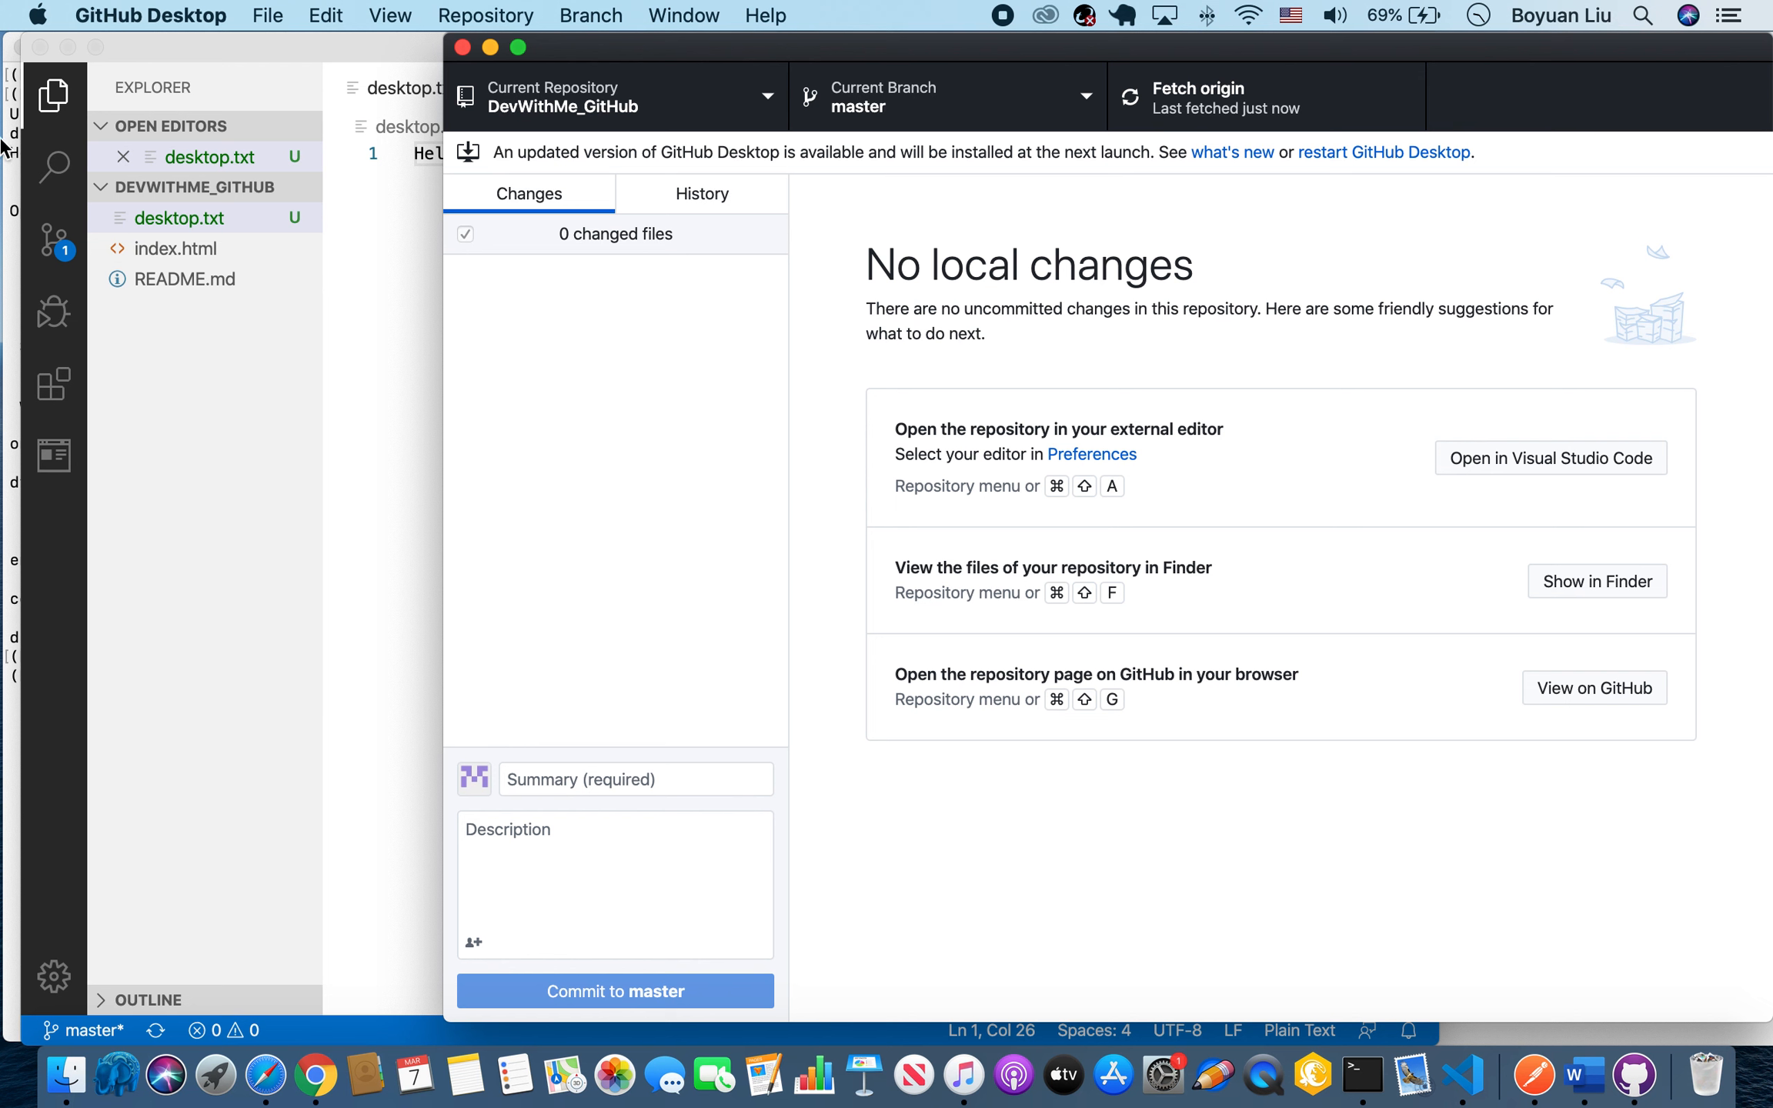
Switch to Chrome, reload the DevWithMe_GitHub repository page and open desktop.txt to check its content.
{"action": "left_click", "coordinate": [10, 192]}
{"action": "left_click", "coordinate": [298, 1077]}
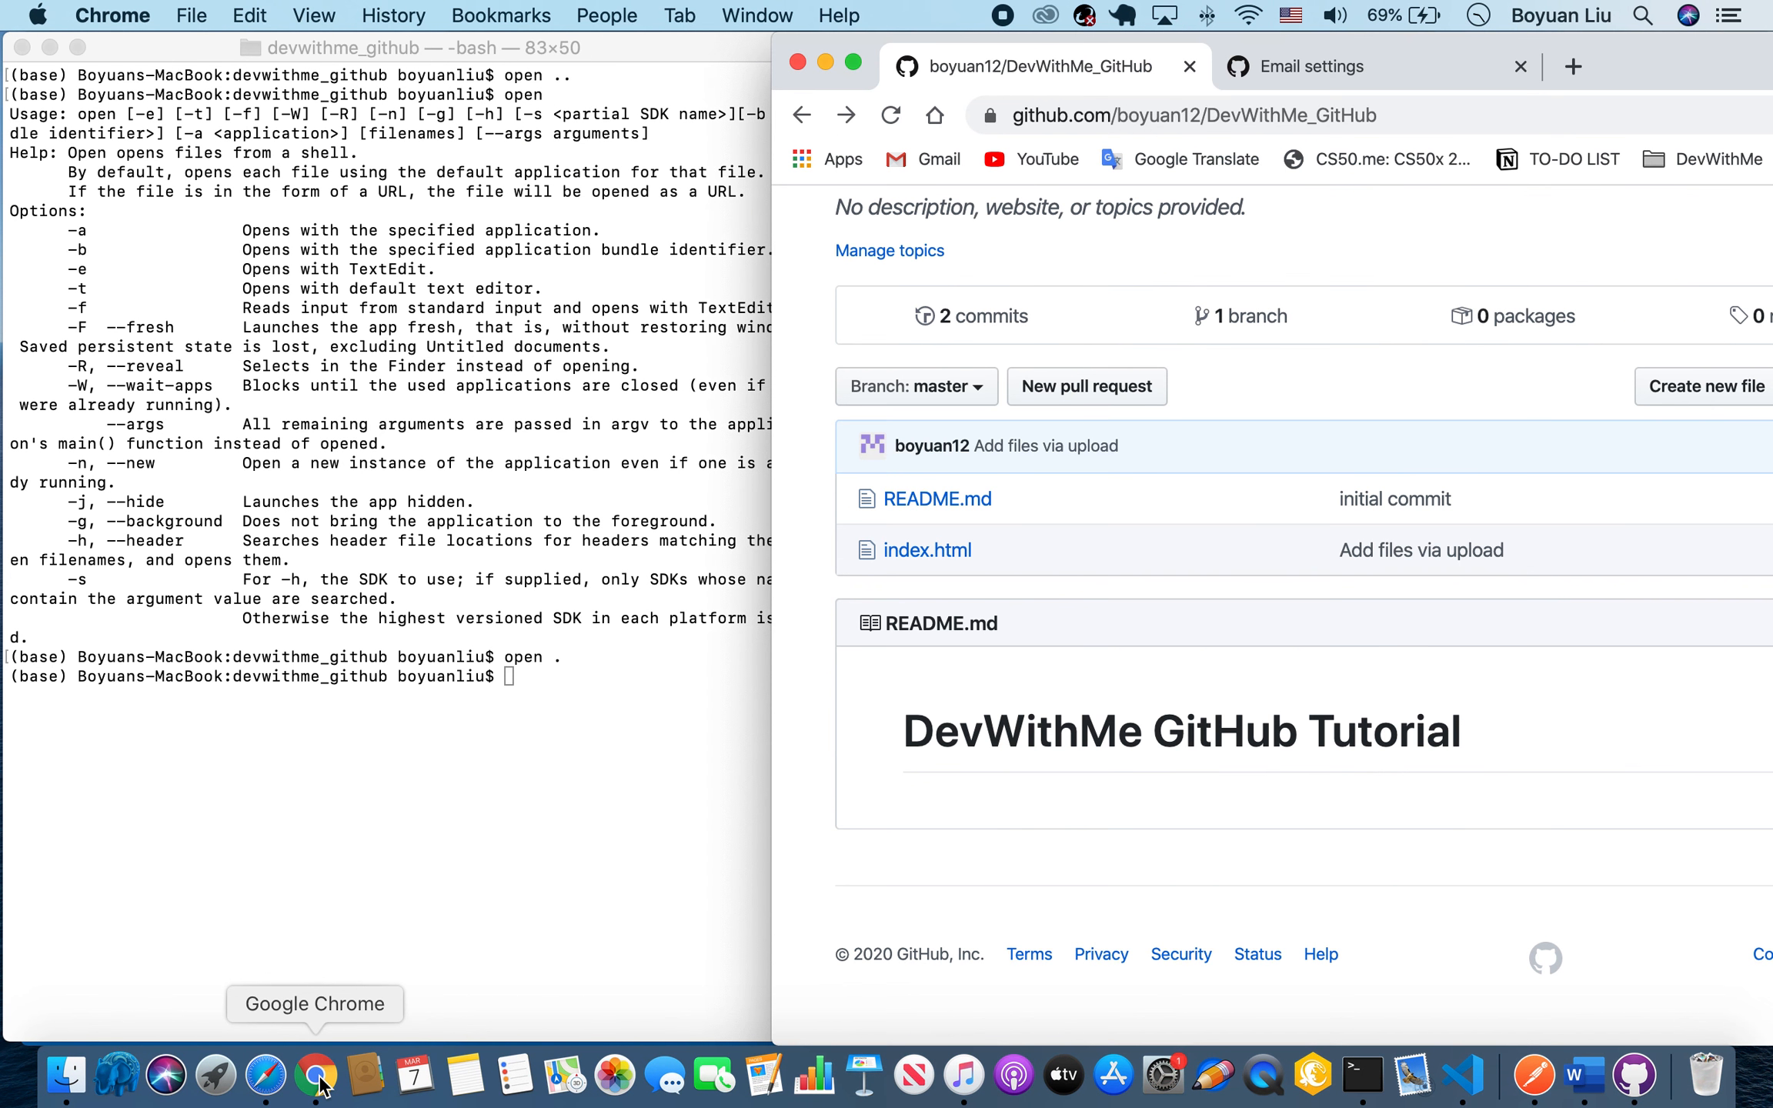
{"action": "left_click", "coordinate": [1185, 116]}
{"action": "key", "text": "Return"}
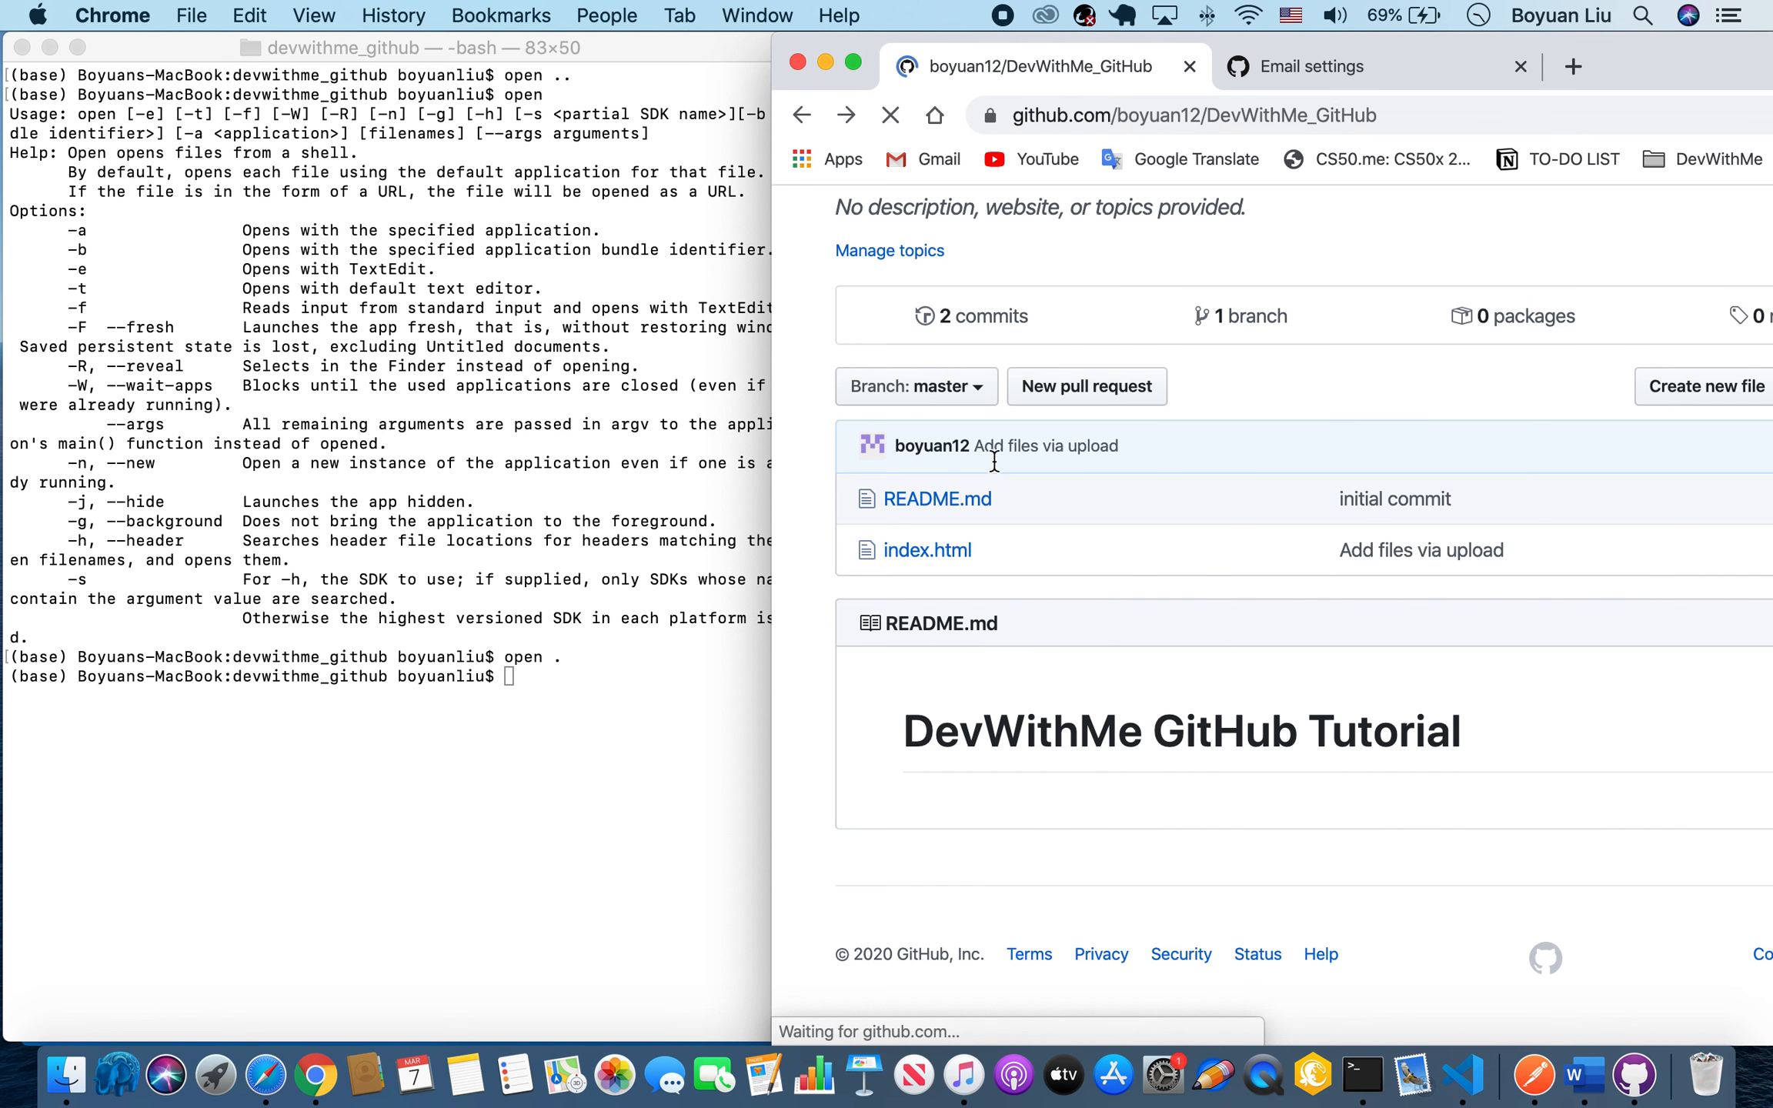
{"action": "left_click", "coordinate": [927, 611]}
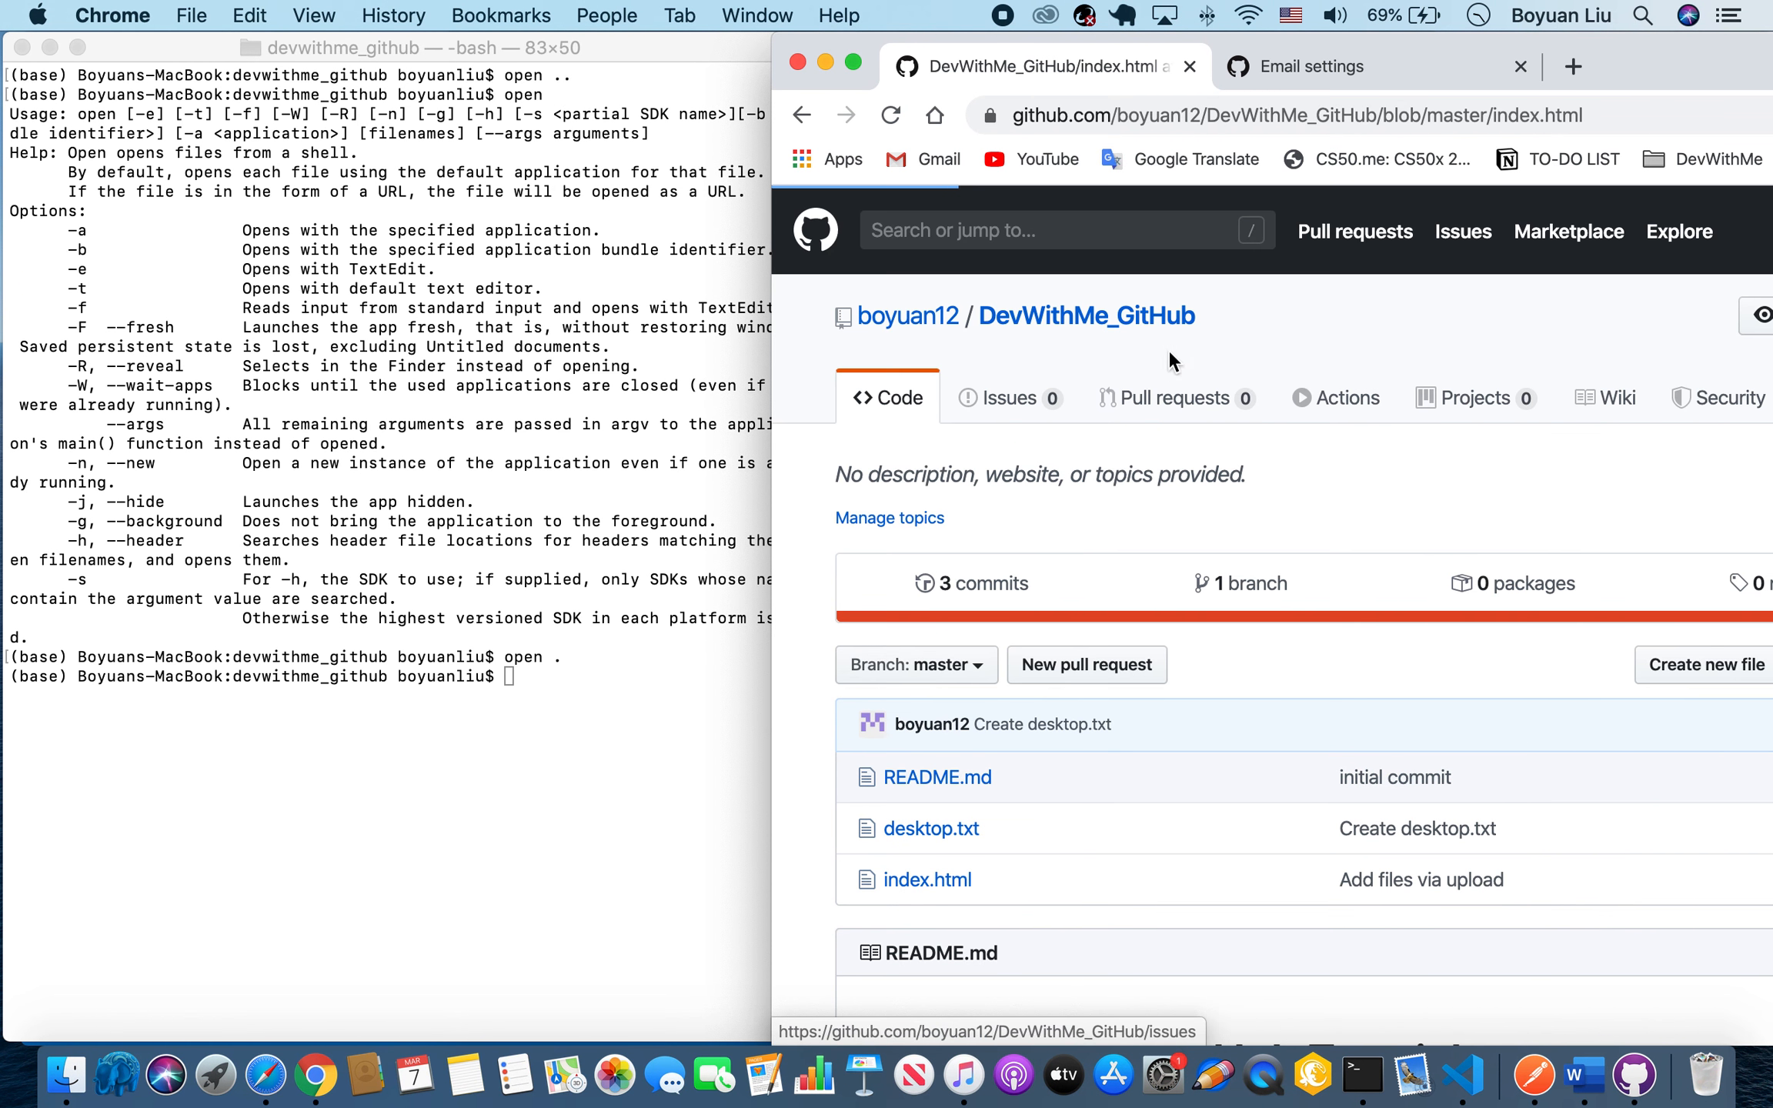
{"action": "left_click", "coordinate": [1081, 479]}
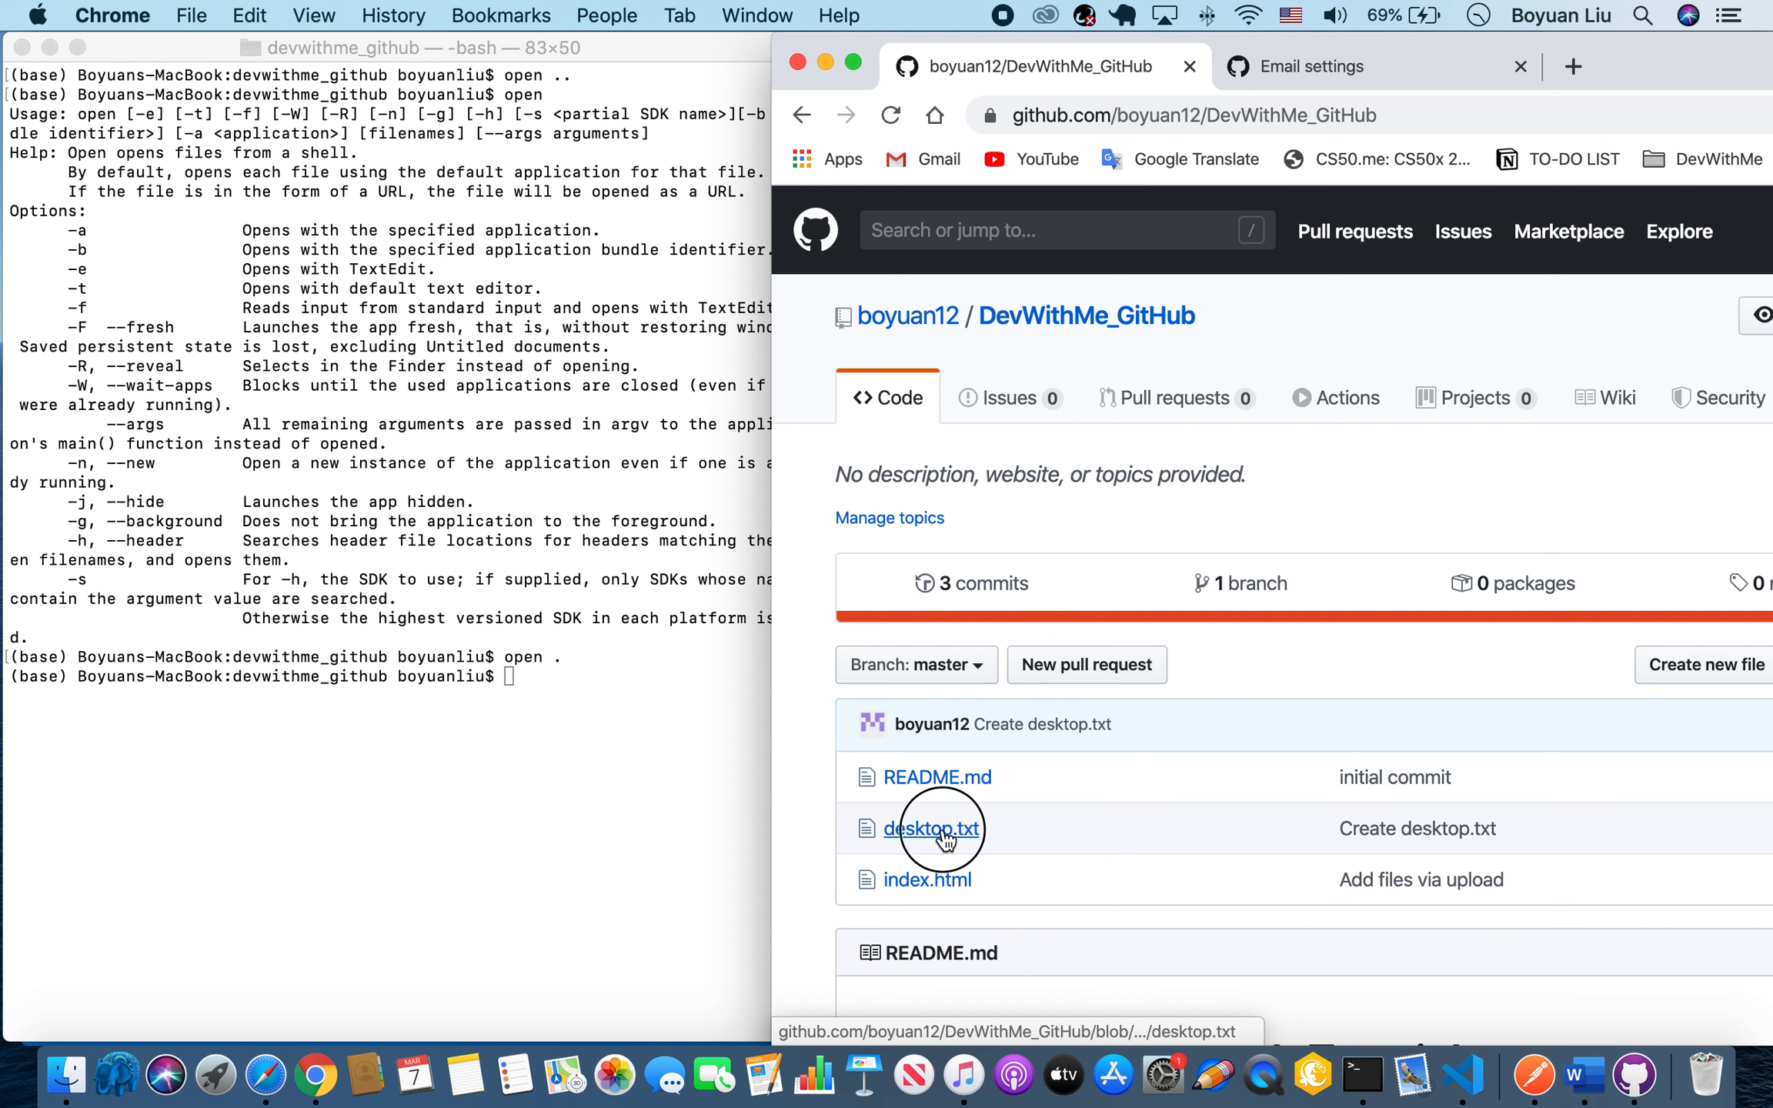
{"action": "left_click", "coordinate": [932, 828]}
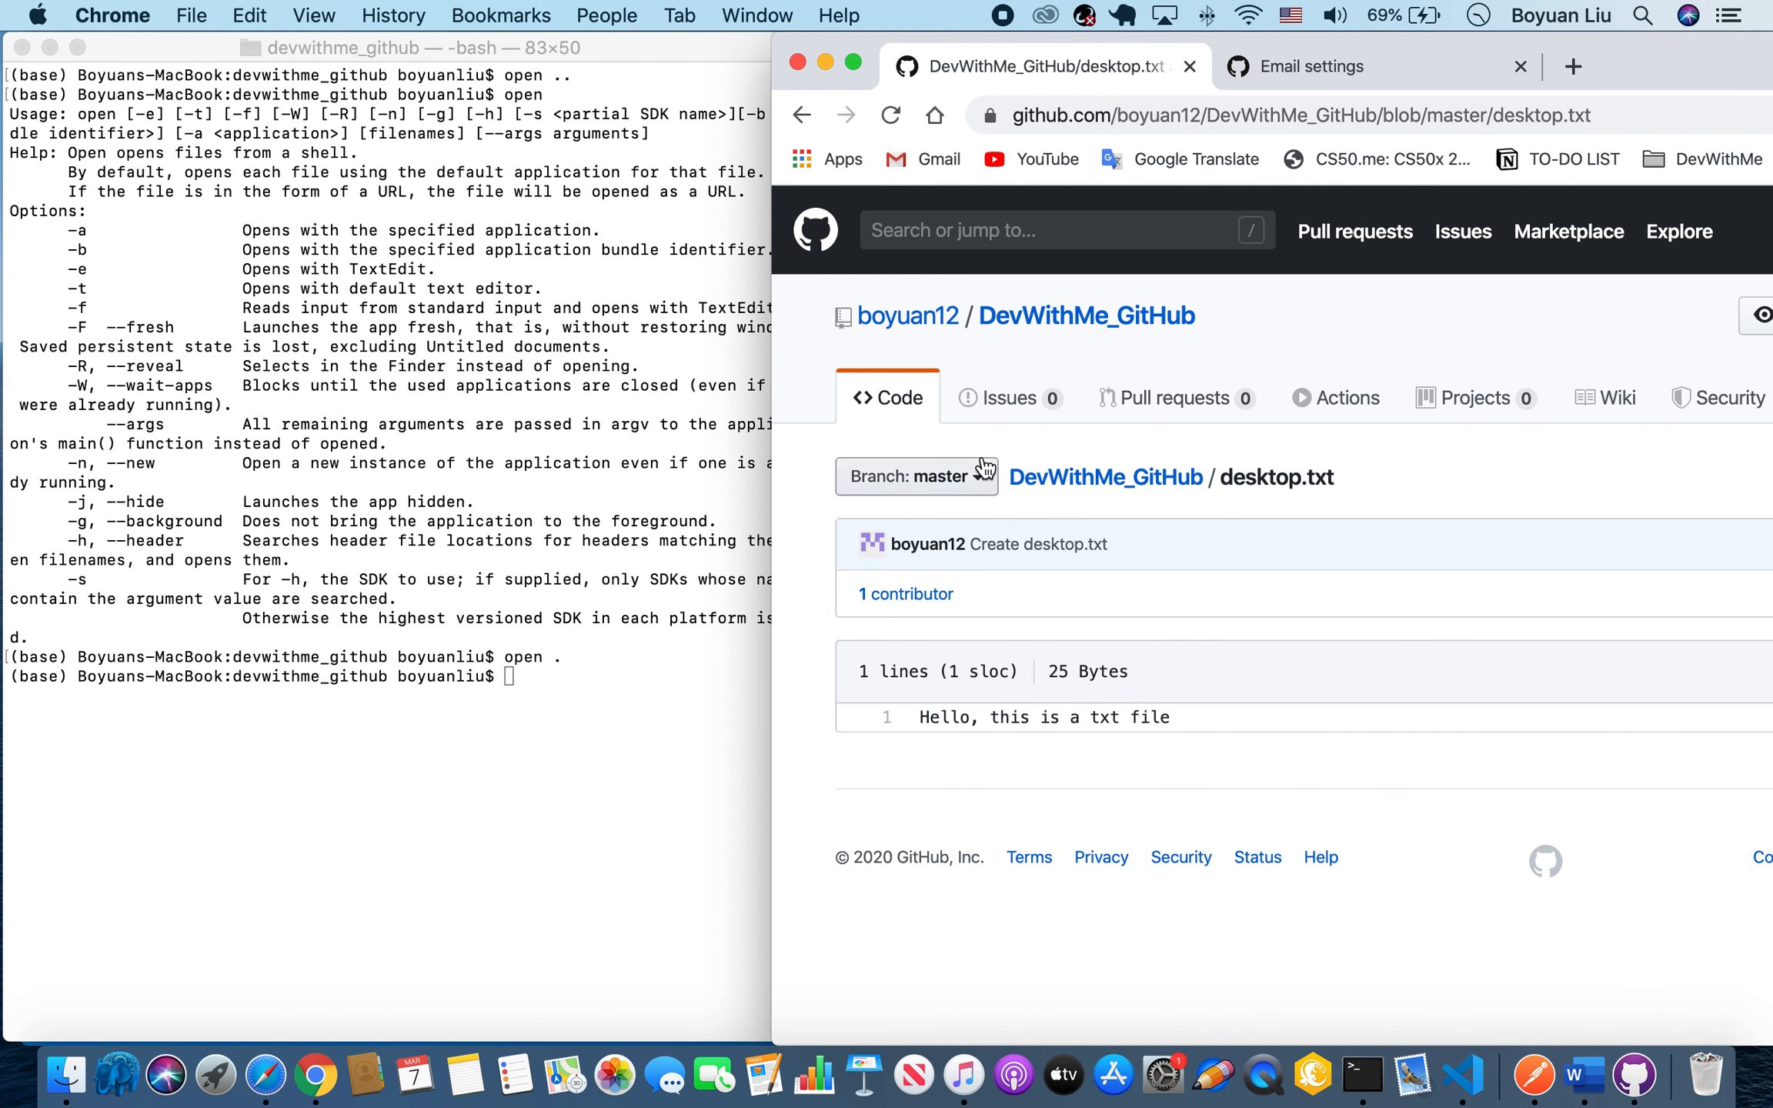